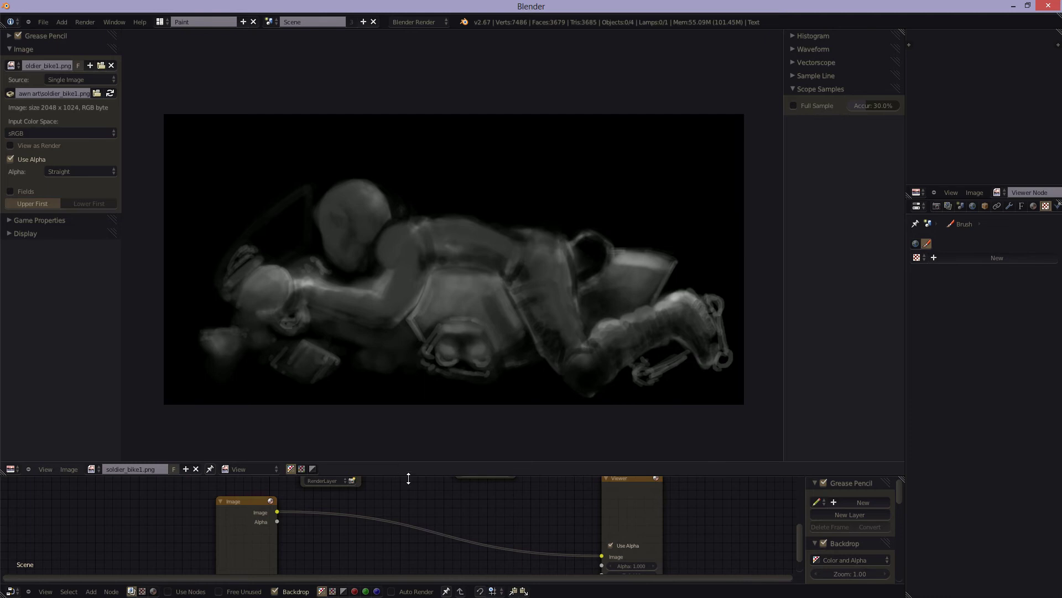
# - Enlarge the node editor area by lowering the height of the image editor above it
pyautogui.moveTo(414, 462); pyautogui.dragTo(414, 346)
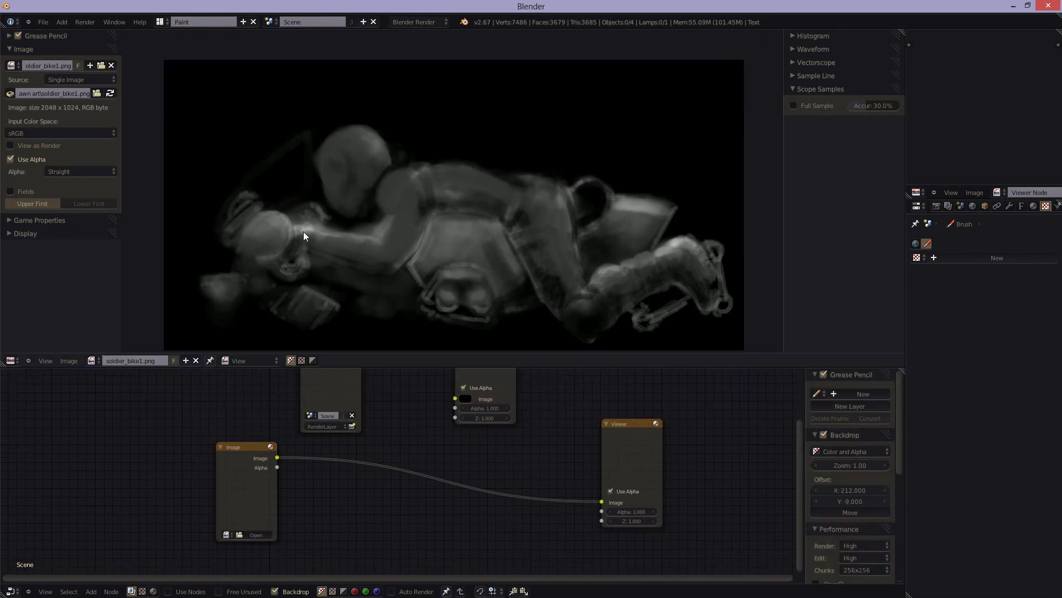
pyautogui.scroll(-4, 332, 518)
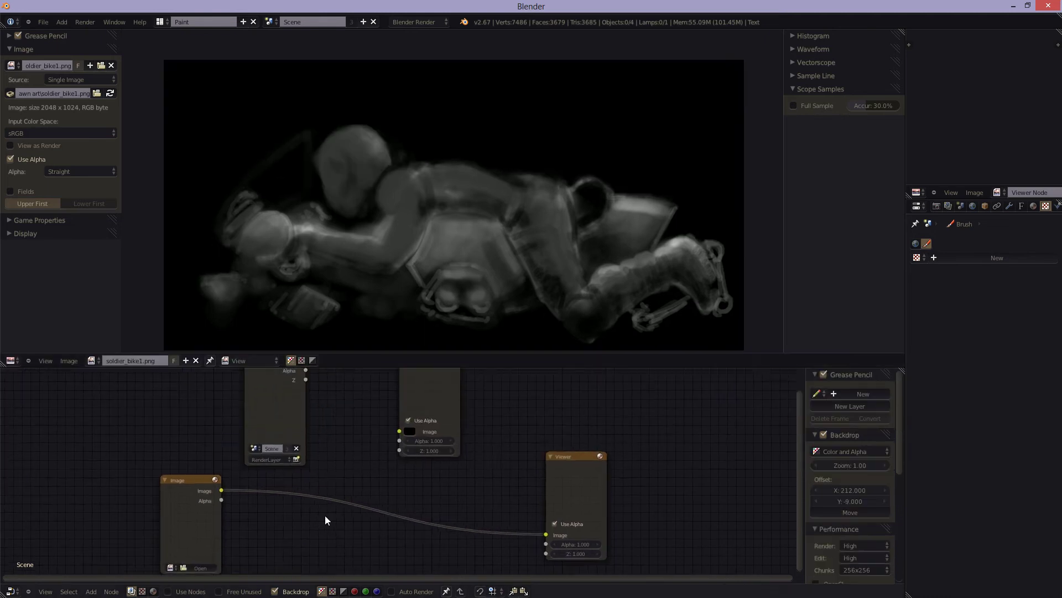
pyautogui.scroll(3, 324, 473)
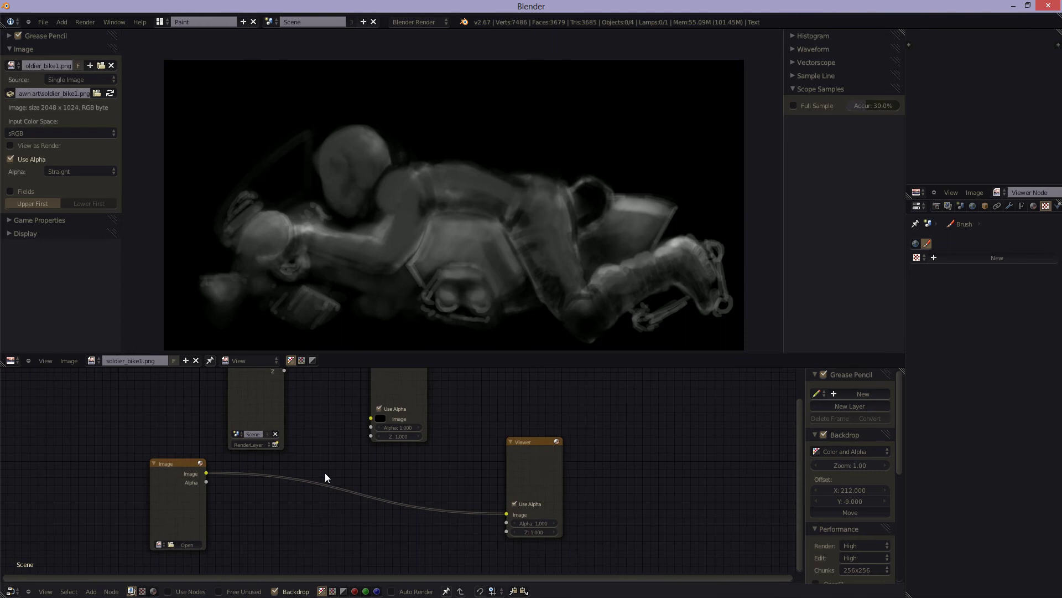
# - Move the Image node slightly closer to the Viewer node and select the Viewer node
pyautogui.moveTo(324, 472); pyautogui.dragTo(371, 434, button='middle')
pyautogui.moveTo(201, 446); pyautogui.dragTo(238, 448)
pyautogui.click(539, 433)
pyautogui.scroll(1, 486, 480)
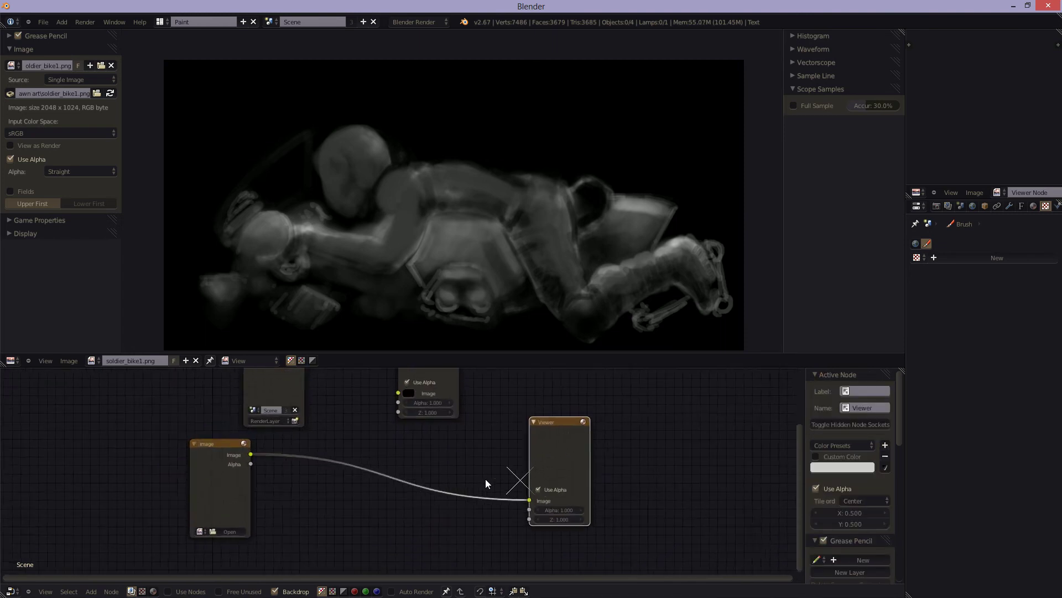
pyautogui.moveTo(486, 479); pyautogui.dragTo(453, 493, button='middle')
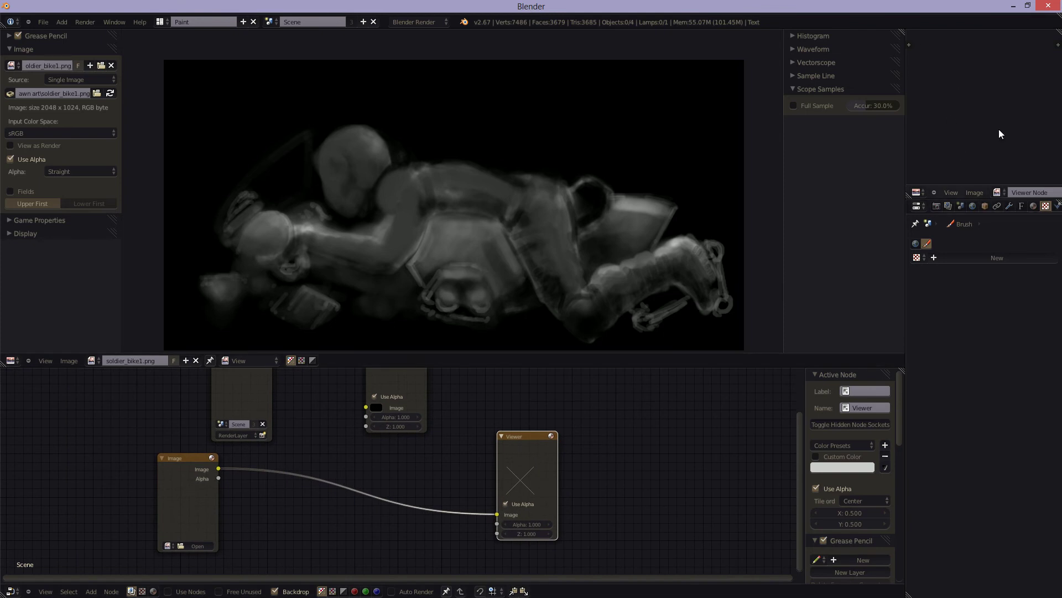
pyautogui.moveTo(999, 134); pyautogui.dragTo(973, 134, button='middle')
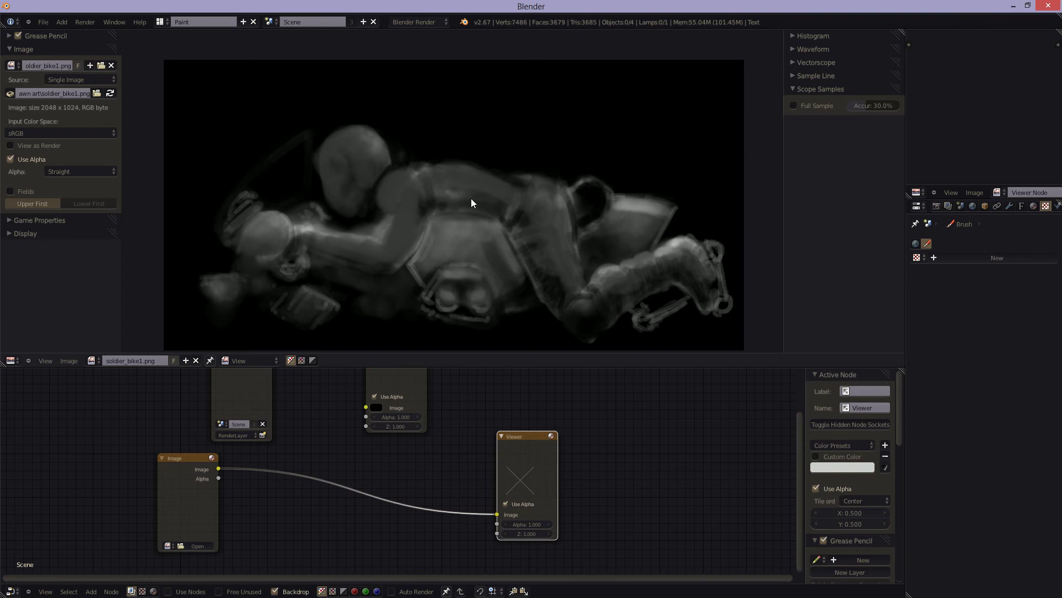
# - Switch the image editor showing soldier_bike1.png to Paint mode and bring the brush settings into view
pyautogui.scroll(4, 560, 265)
pyautogui.scroll(-5, 616, 193)
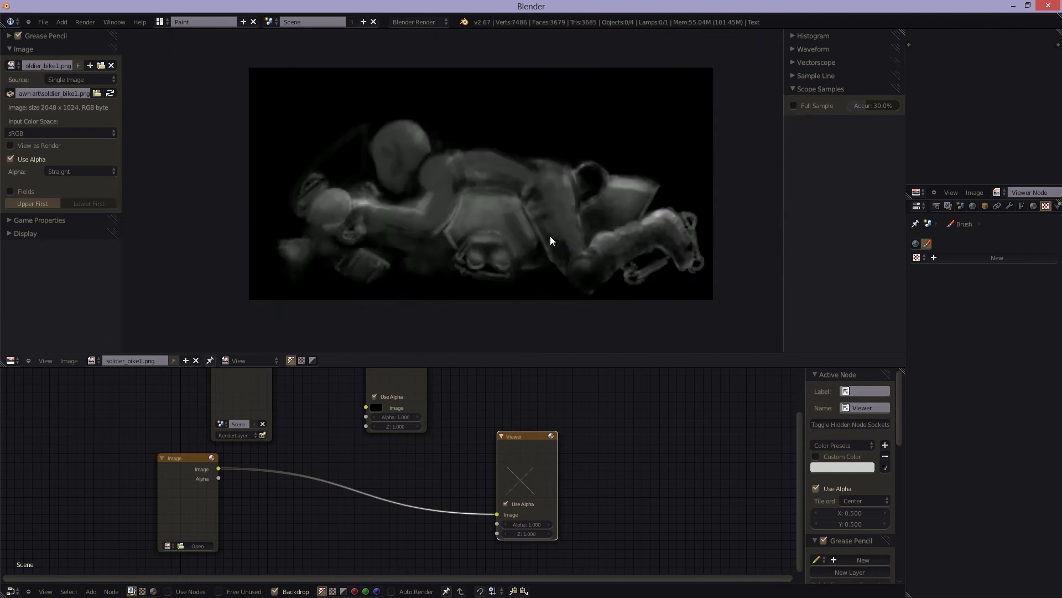
pyautogui.moveTo(547, 247); pyautogui.dragTo(473, 216, button='middle')
pyautogui.scroll(4, 620, 238)
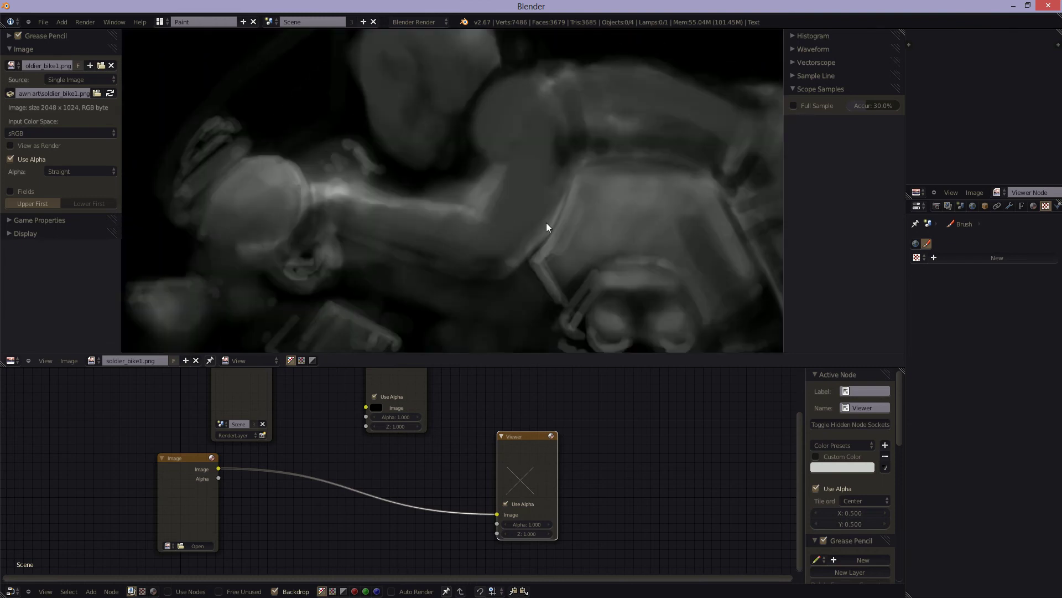
pyautogui.moveTo(546, 224); pyautogui.dragTo(356, 229, button='middle')
pyautogui.scroll(-2, 533, 242)
pyautogui.moveTo(533, 243); pyautogui.dragTo(459, 225, button='middle')
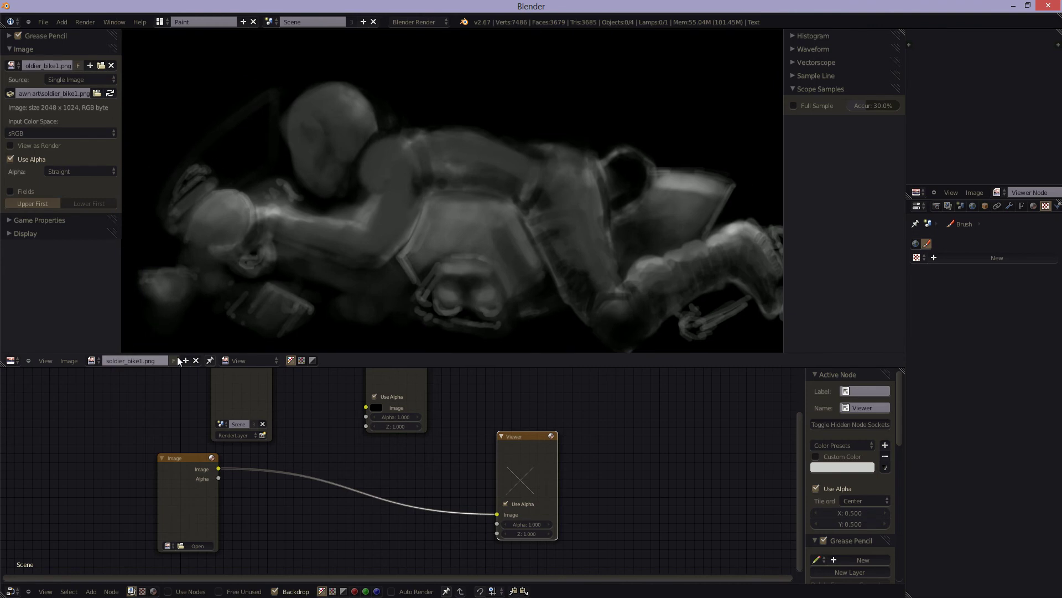
pyautogui.click(238, 361)
pyautogui.click(243, 337)
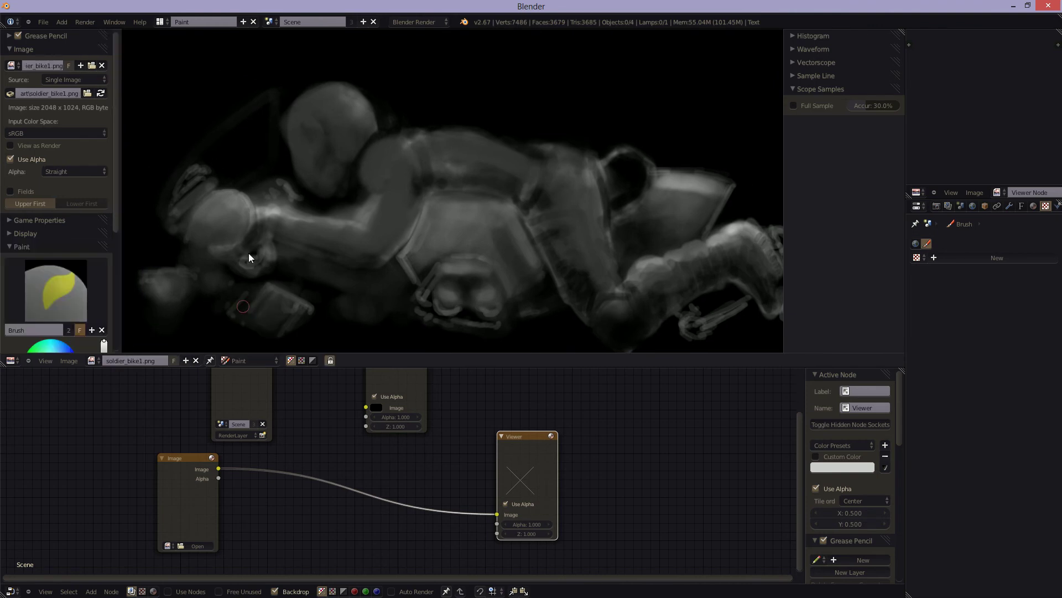
pyautogui.moveTo(120, 170); pyautogui.dragTo(123, 210)
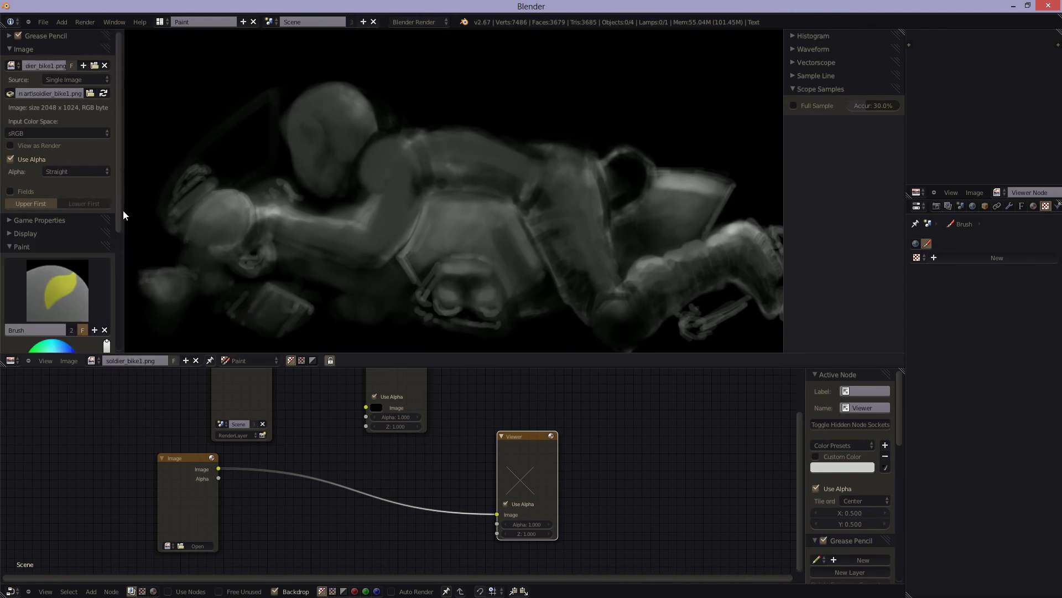
pyautogui.scroll(-5, 122, 212)
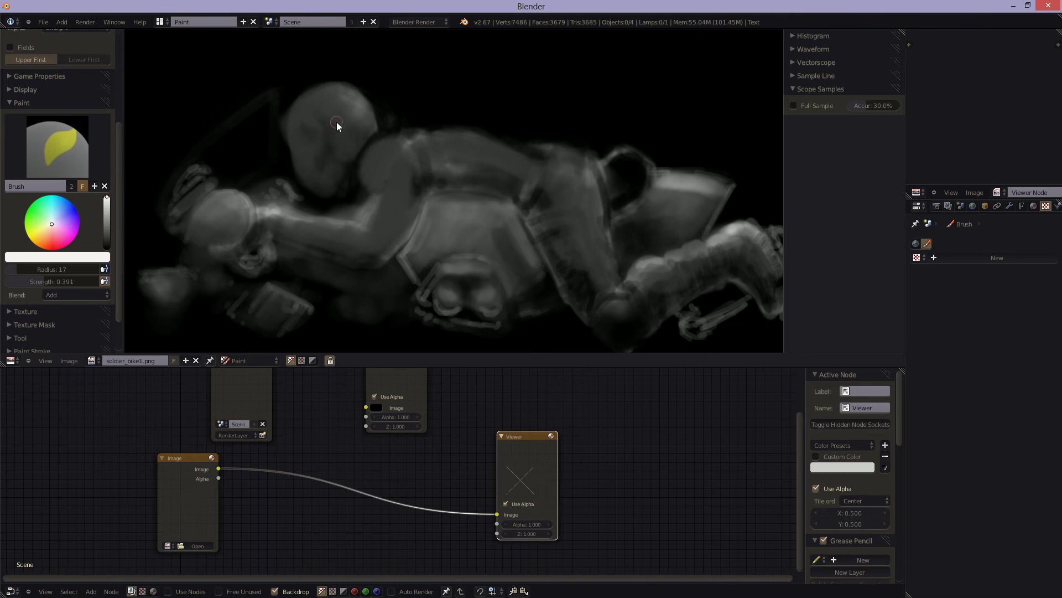
# - Sample a dark grey from the helmet, set the brush blend to Mix and paint a stroke on the bike's body
pyautogui.press('s')
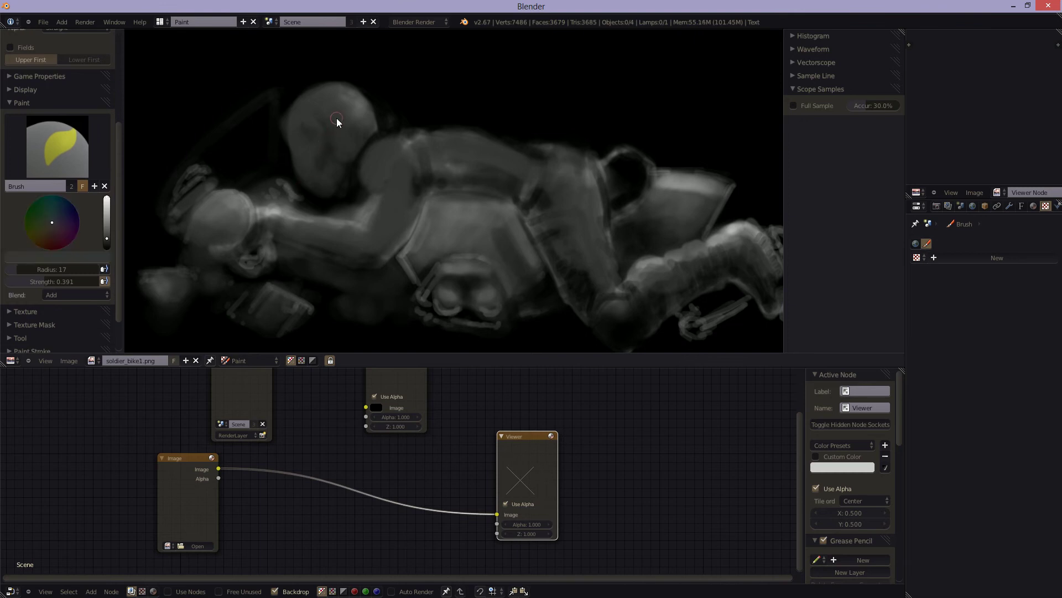
pyautogui.click(66, 293)
pyautogui.click(65, 283)
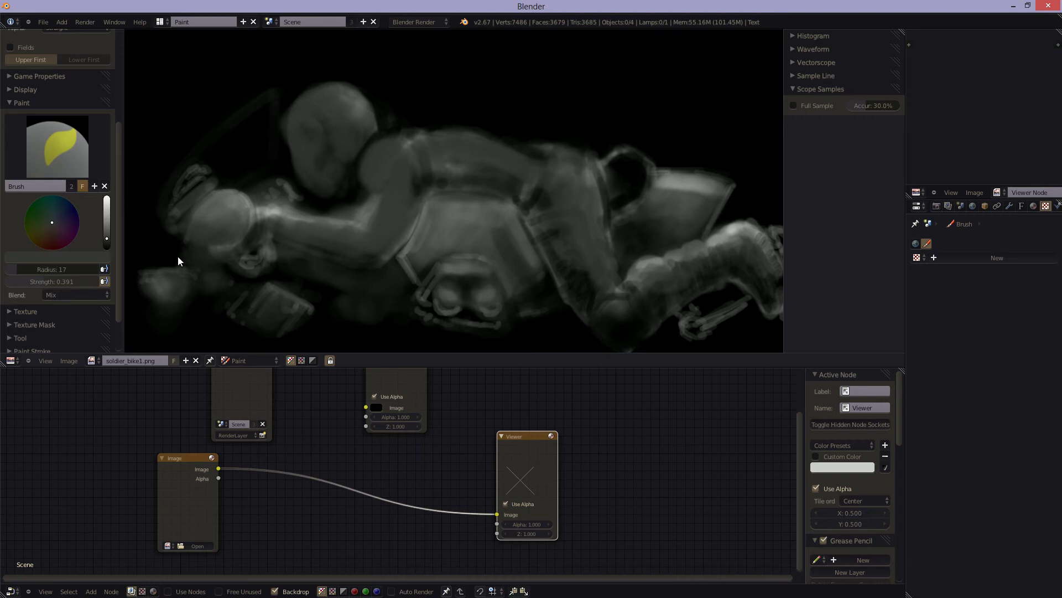
pyautogui.moveTo(442, 216); pyautogui.dragTo(433, 256)
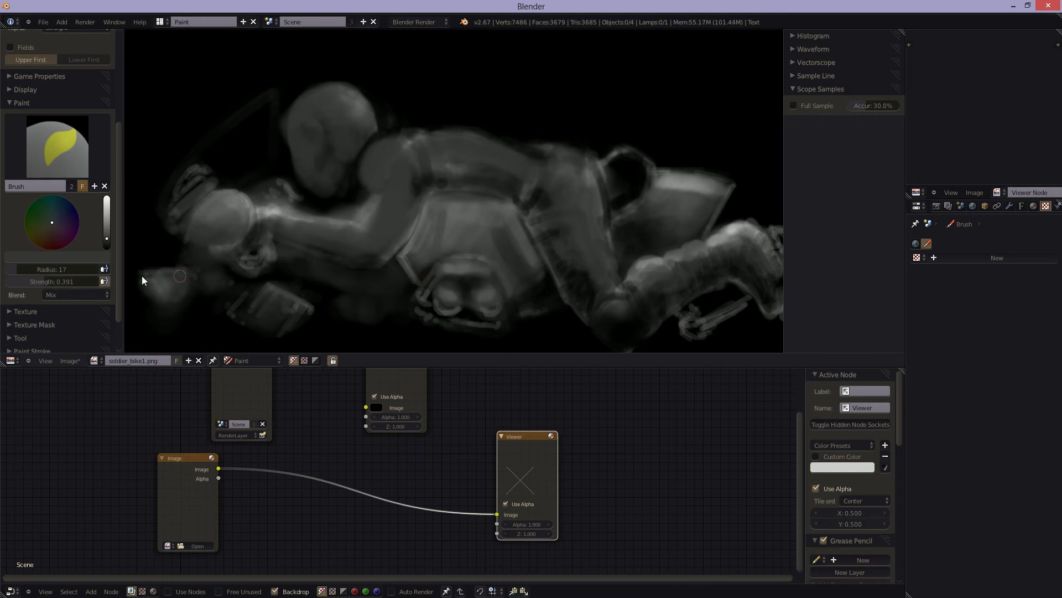
# - Set the brush blend to Add with a radius of 92 and brighten the rider's helmet
pyautogui.click(78, 294)
pyautogui.click(71, 272)
pyautogui.press('f')
pyautogui.click(367, 110)
pyautogui.click(346, 115)
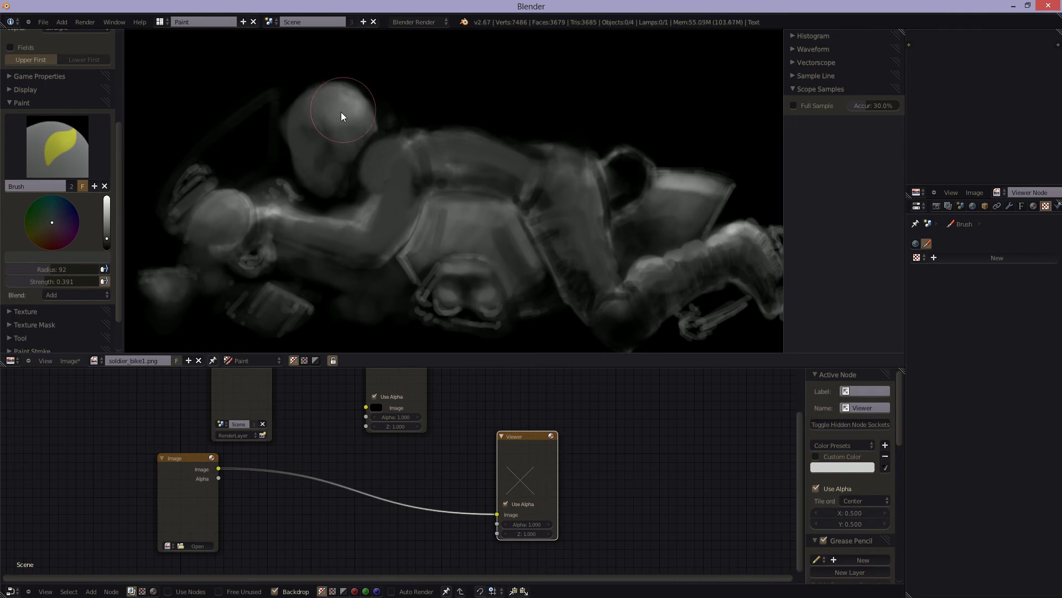
pyautogui.moveTo(349, 114)
pyautogui.mouseDown()
pyautogui.moveTo(324, 108)
pyautogui.moveTo(343, 132)
pyautogui.moveTo(325, 159)
pyautogui.moveTo(368, 171)
pyautogui.moveTo(346, 199)
pyautogui.moveTo(258, 227)
pyautogui.mouseUp()
# - Set the brush blend to Multiply and darken the shading on the rider's arm and body with a small brush of about 18 radius
pyautogui.click(68, 295)
pyautogui.click(67, 249)
pyautogui.click(395, 213)
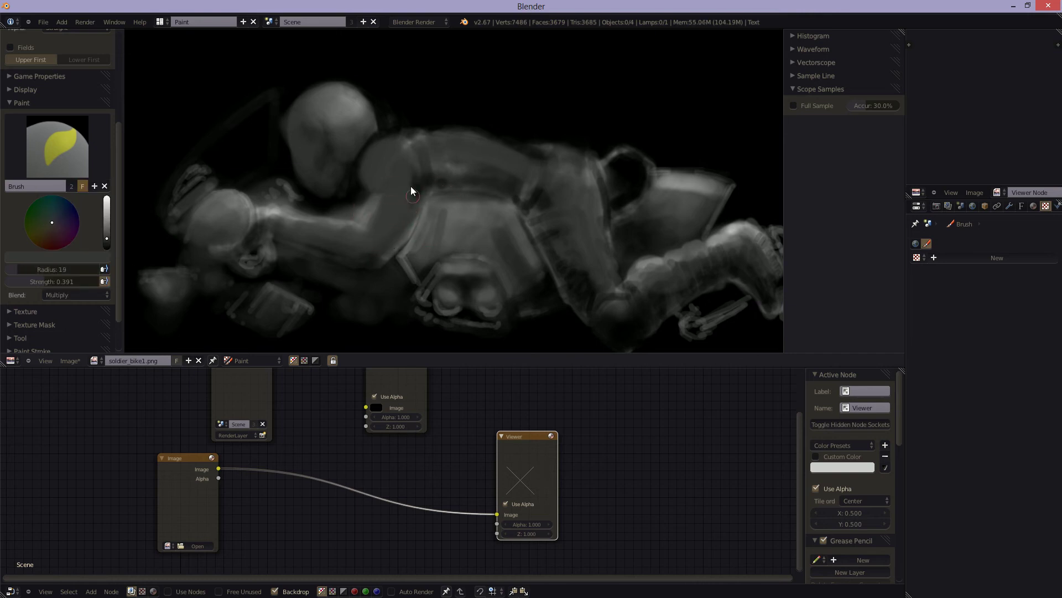
pyautogui.moveTo(411, 187)
pyautogui.mouseDown()
pyautogui.moveTo(403, 221)
pyautogui.moveTo(413, 195)
pyautogui.moveTo(384, 232)
pyautogui.moveTo(414, 178)
pyautogui.moveTo(373, 248)
pyautogui.moveTo(416, 205)
pyautogui.moveTo(398, 235)
pyautogui.moveTo(396, 223)
pyautogui.moveTo(371, 249)
pyautogui.moveTo(415, 209)
pyautogui.mouseUp()
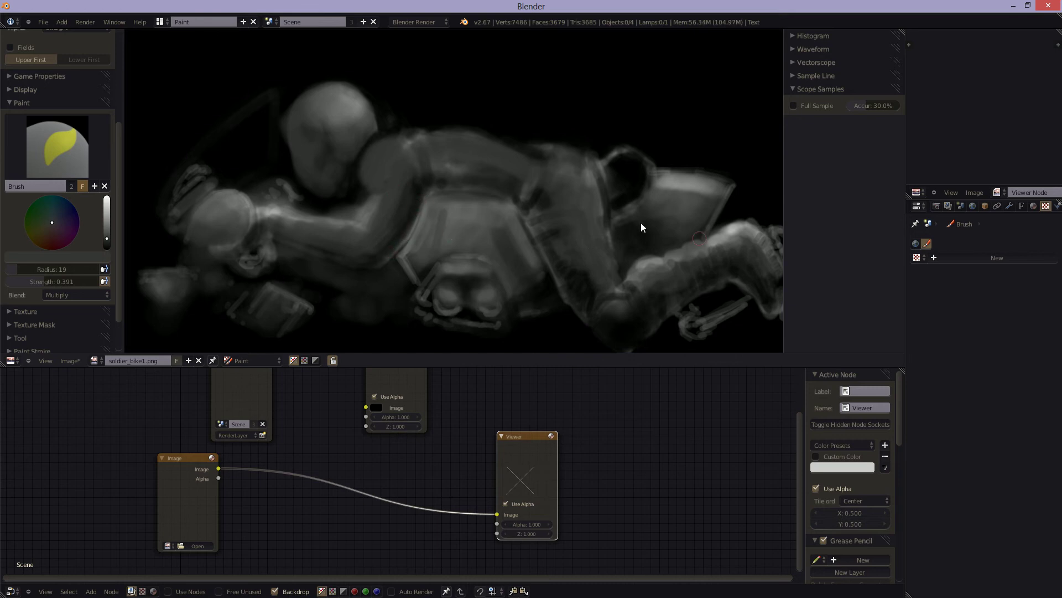
pyautogui.moveTo(641, 223); pyautogui.dragTo(728, 272)
# - Display the painting's stages one after another, from soldier_bike2.png through soldier_bike5.png, in the image editor
pyautogui.click(95, 362)
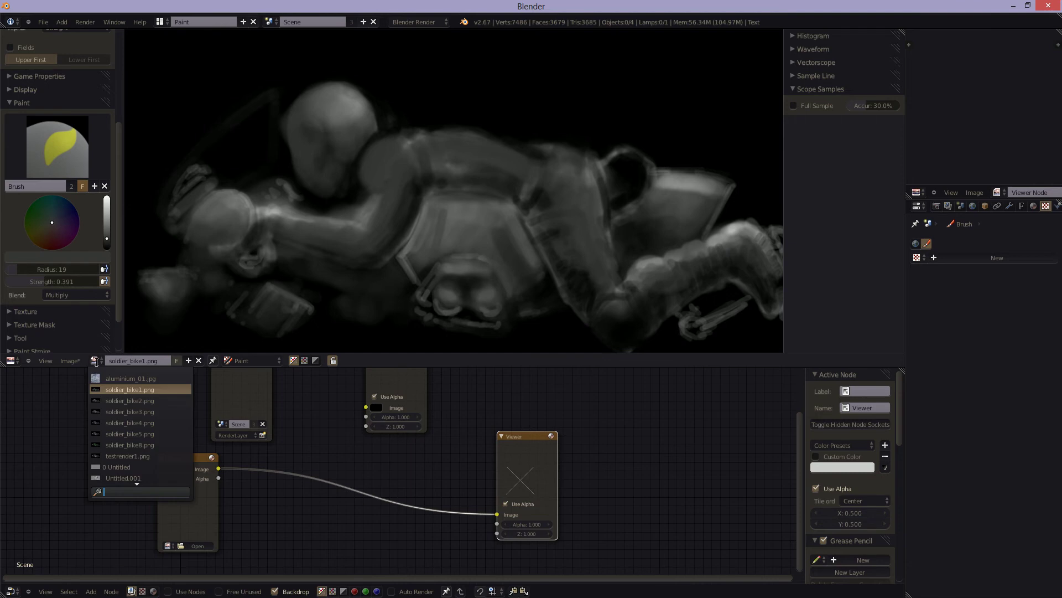
pyautogui.click(110, 400)
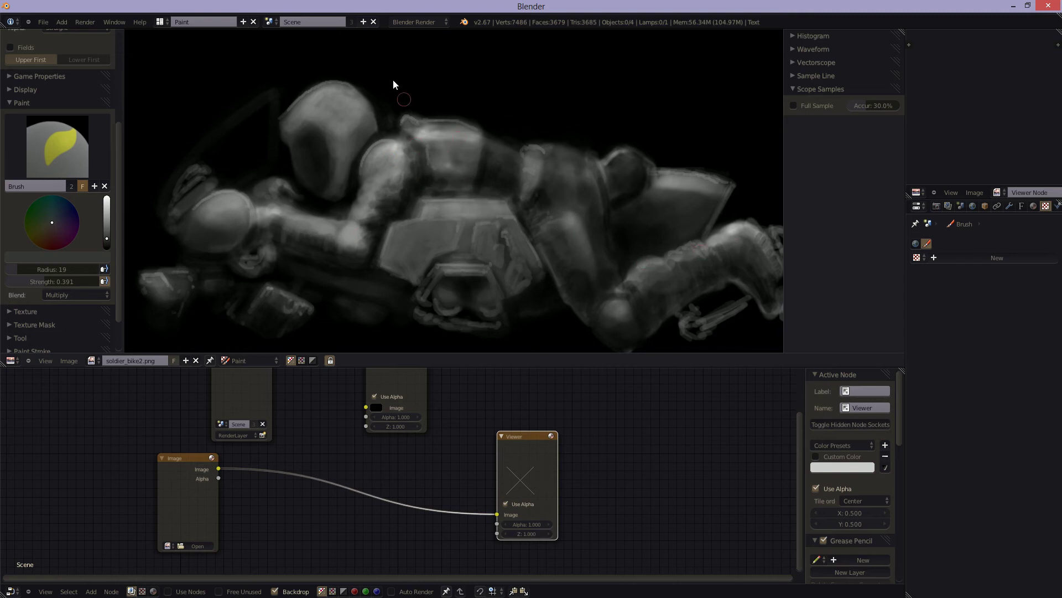
pyautogui.click(99, 362)
pyautogui.click(110, 406)
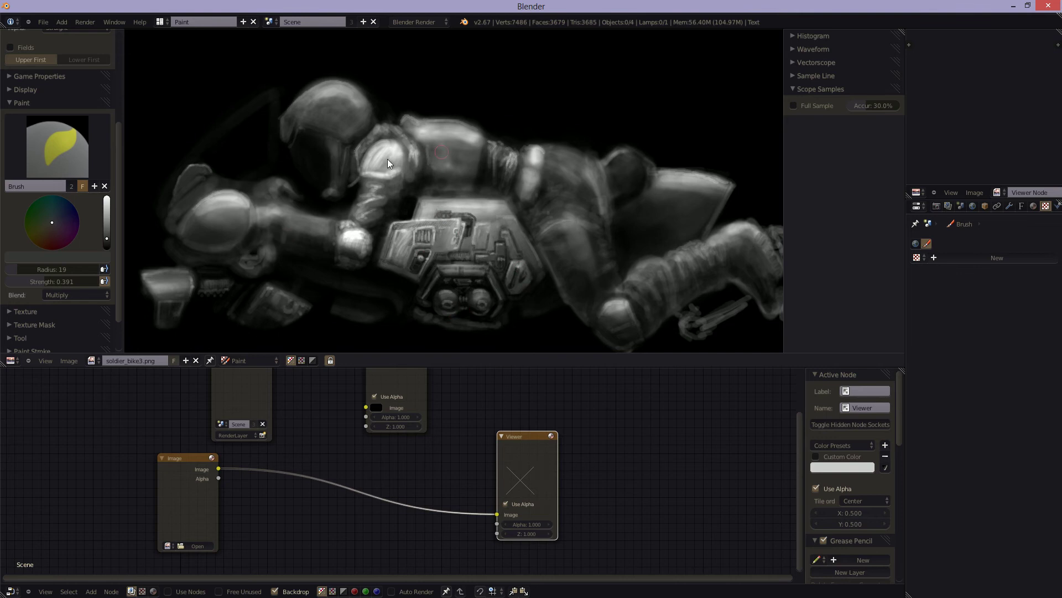
pyautogui.click(92, 361)
pyautogui.click(119, 423)
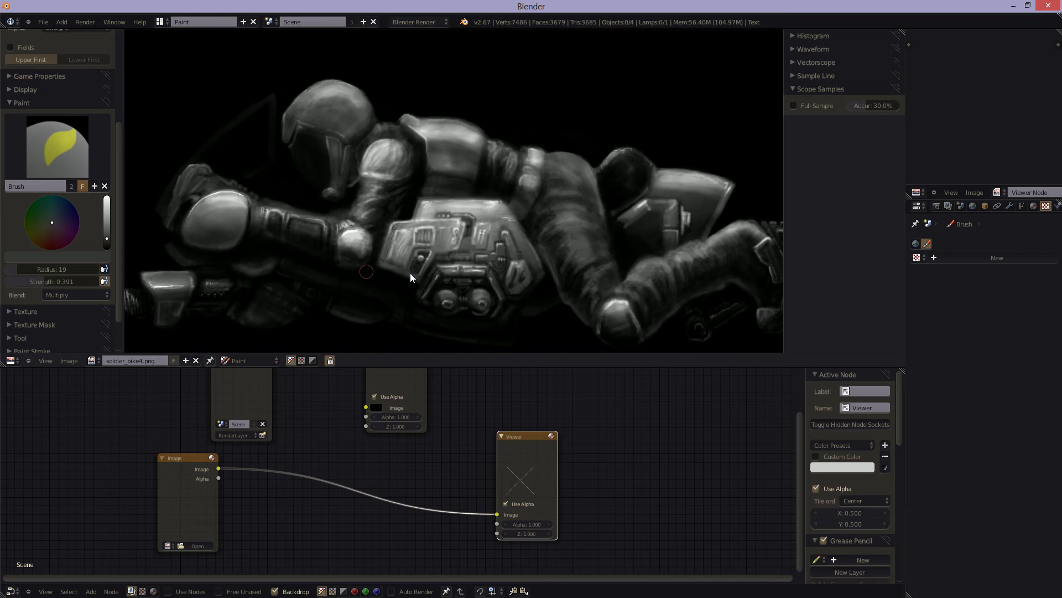
pyautogui.click(101, 360)
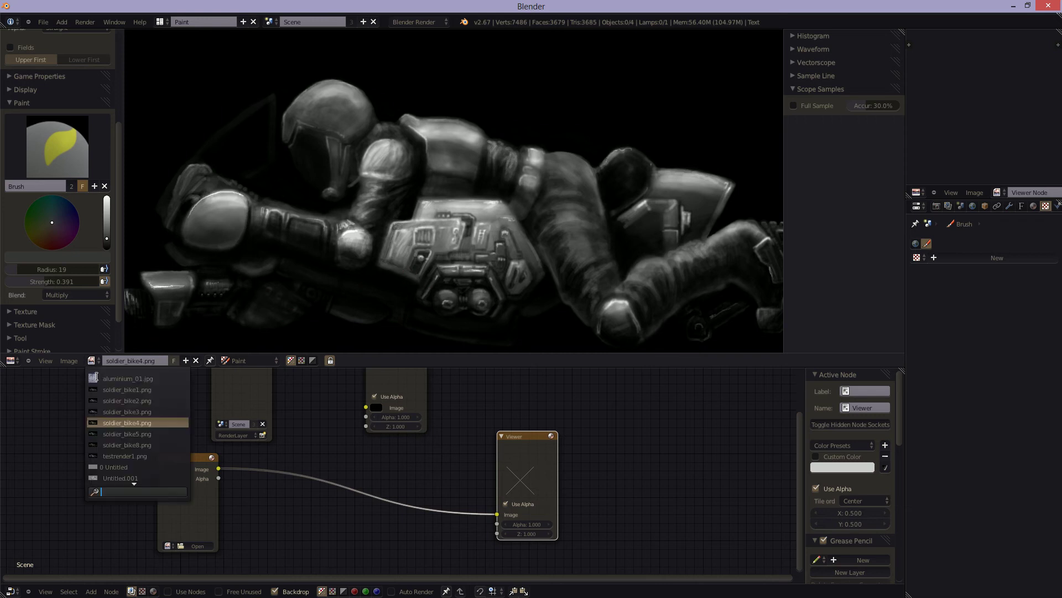
pyautogui.click(119, 434)
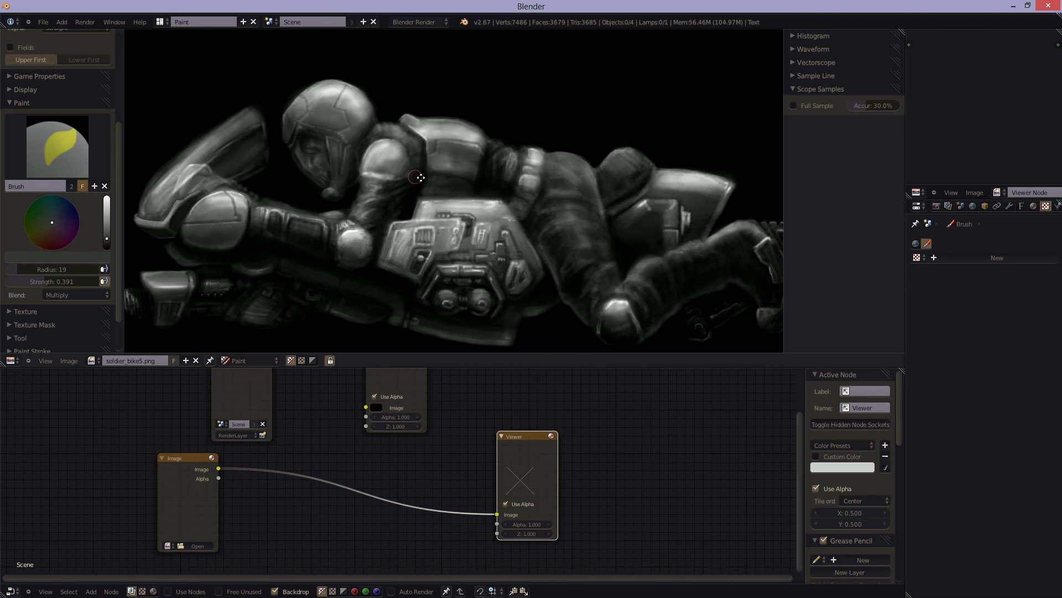
# - Examine the helmet, face and shoulder armour details of soldier_bike5.png up close
pyautogui.keyDown('ctrl'); pyautogui.moveTo(420, 178); pyautogui.dragTo(739, 292, button='middle'); pyautogui.keyUp('ctrl')
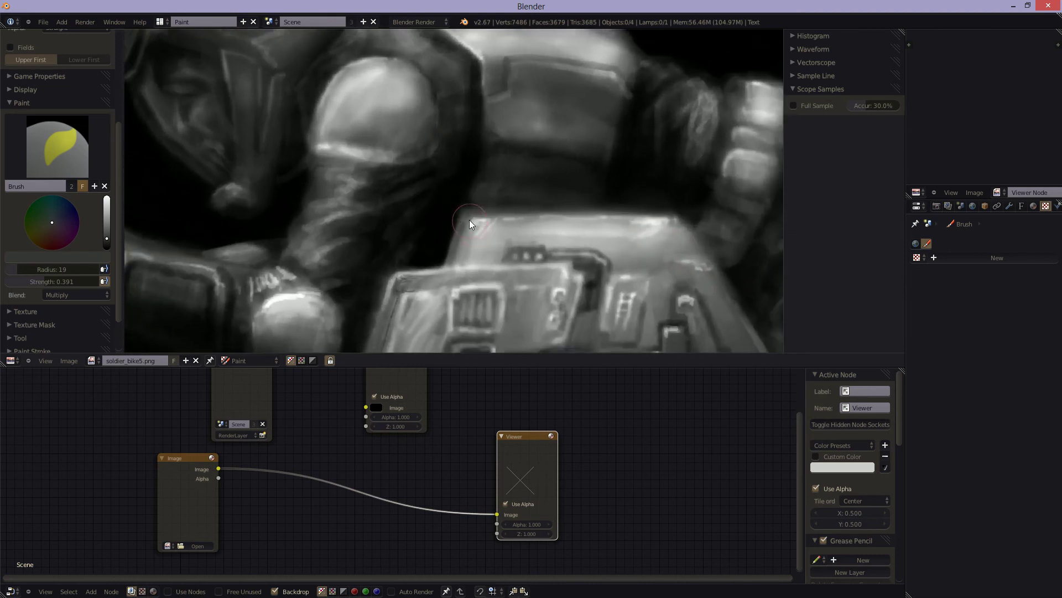
pyautogui.moveTo(450, 208)
pyautogui.mouseDown(button='middle')
pyautogui.moveTo(474, 237)
pyautogui.moveTo(658, 286)
pyautogui.moveTo(678, 302)
pyautogui.mouseUp(button='middle')
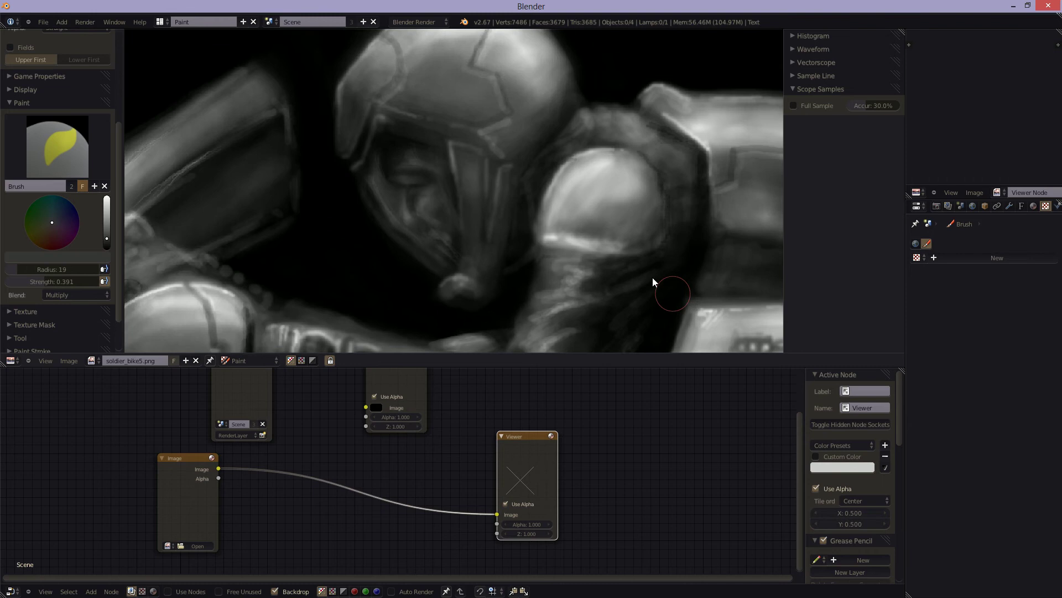
pyautogui.moveTo(639, 264)
pyautogui.mouseDown(button='middle')
pyautogui.moveTo(708, 283)
pyautogui.moveTo(618, 275)
pyautogui.moveTo(643, 255)
pyautogui.mouseUp(button='middle')
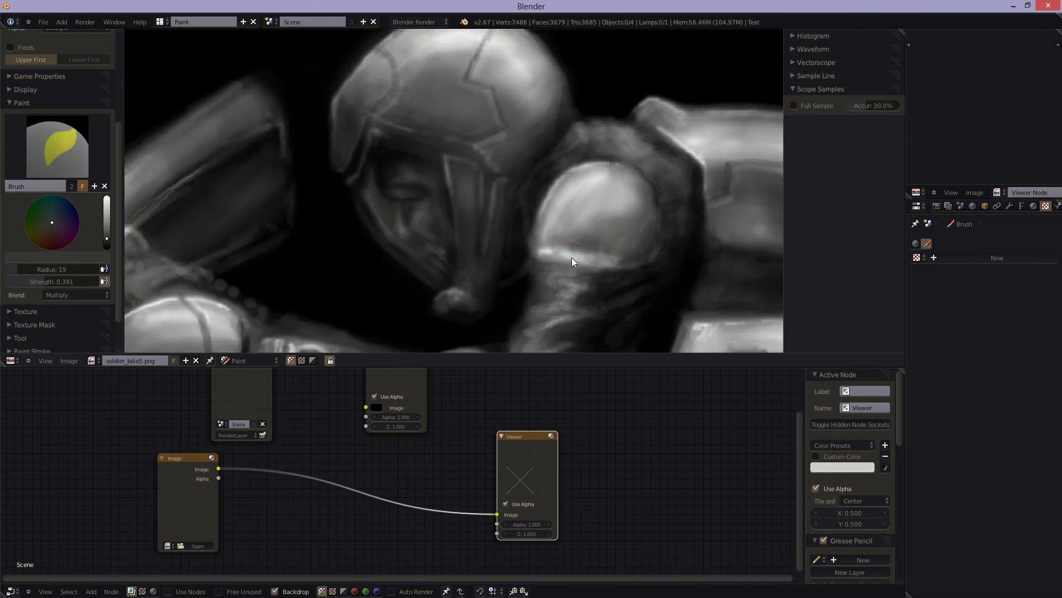
pyautogui.scroll(-6, 437, 215)
pyautogui.scroll(3, 492, 221)
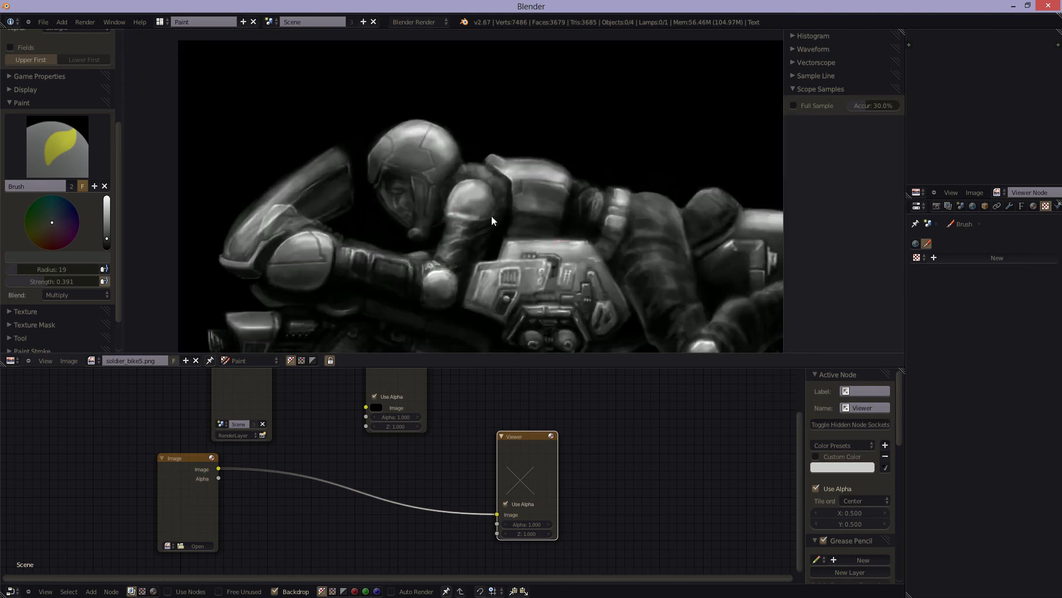
pyautogui.moveTo(555, 252)
pyautogui.mouseDown(button='middle')
pyautogui.moveTo(563, 286)
pyautogui.moveTo(539, 295)
pyautogui.moveTo(557, 255)
pyautogui.mouseUp(button='middle')
# - Display the coloured version of the painting, the image listed directly after soldier_bike5.png, and centre the rider
pyautogui.click(92, 361)
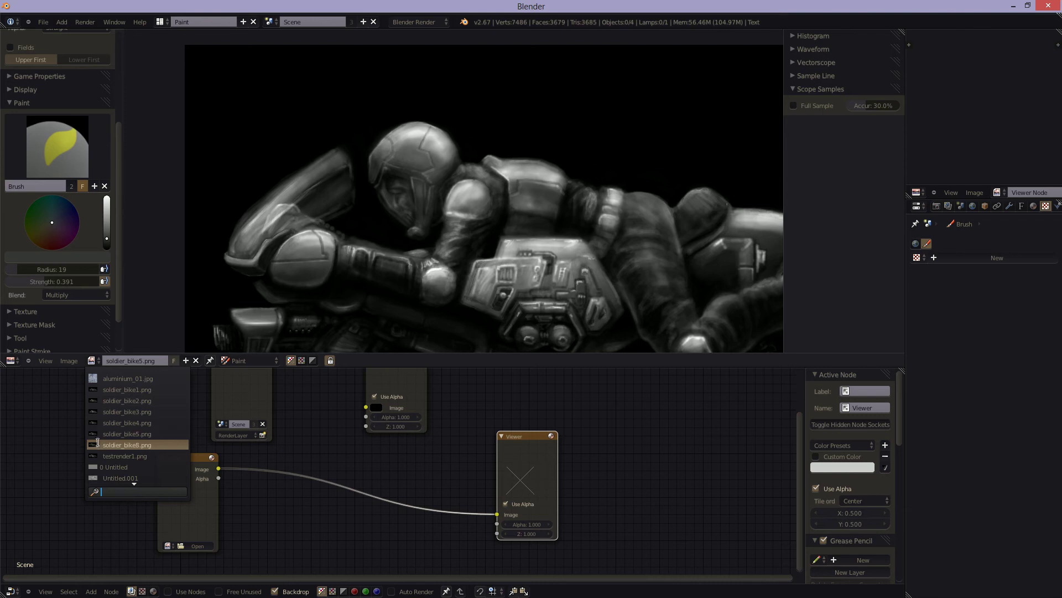
pyautogui.click(100, 445)
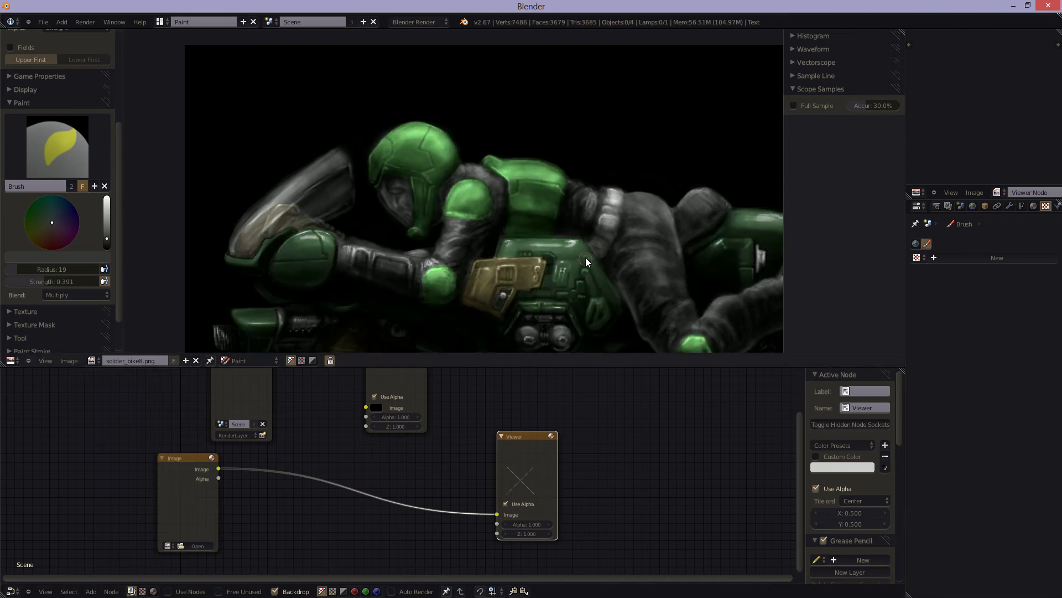
pyautogui.moveTo(569, 257); pyautogui.dragTo(466, 208, button='middle')
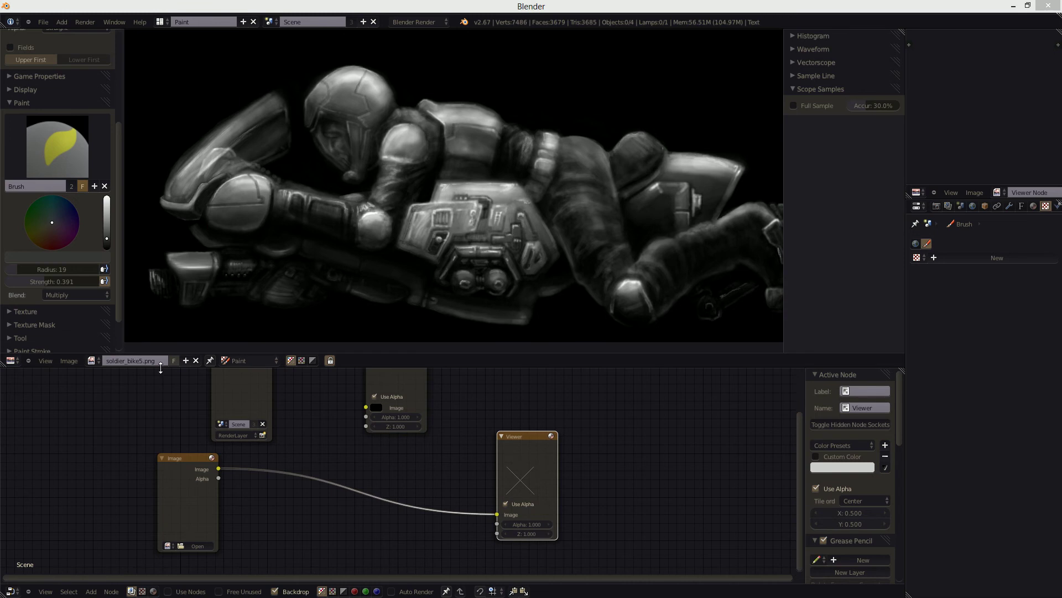
# - Enlarge the image editor and switch soldier_bike5.png to Mask mode to view the helmet mask up close
pyautogui.moveTo(354, 381); pyautogui.dragTo(354, 462)
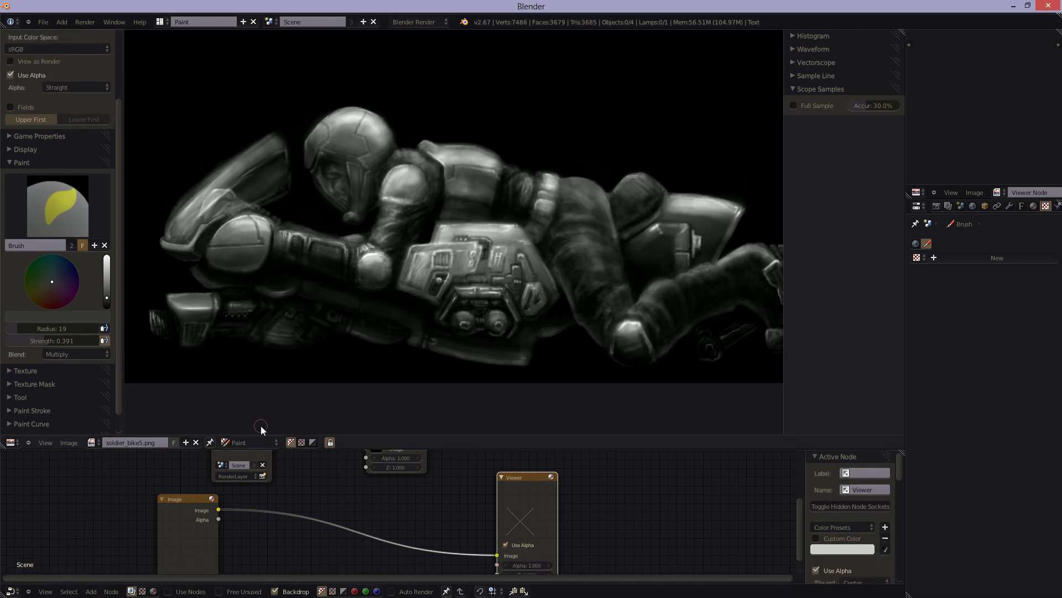
pyautogui.click(240, 443)
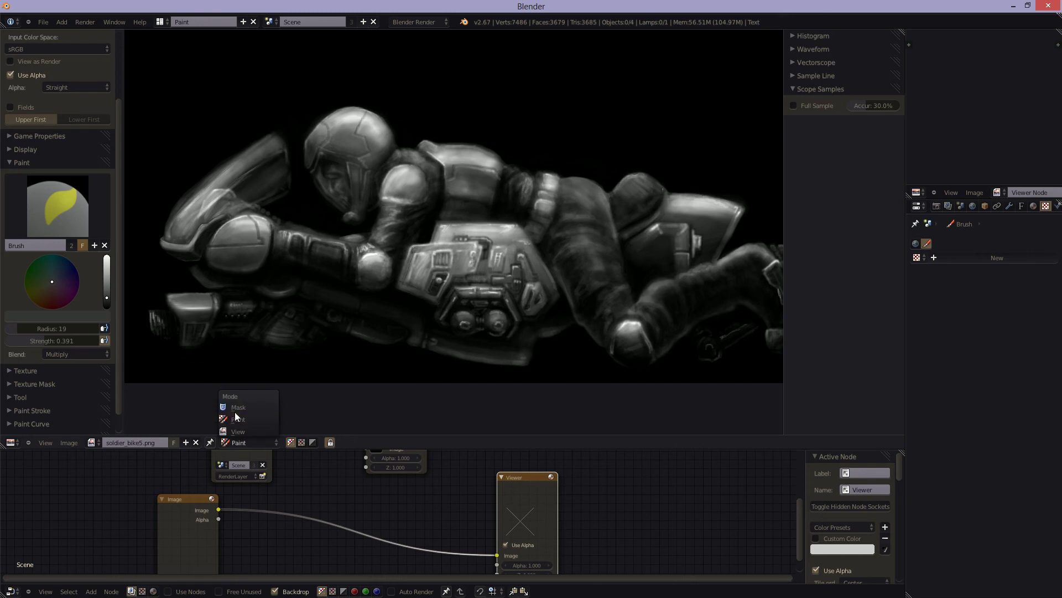
pyautogui.click(265, 407)
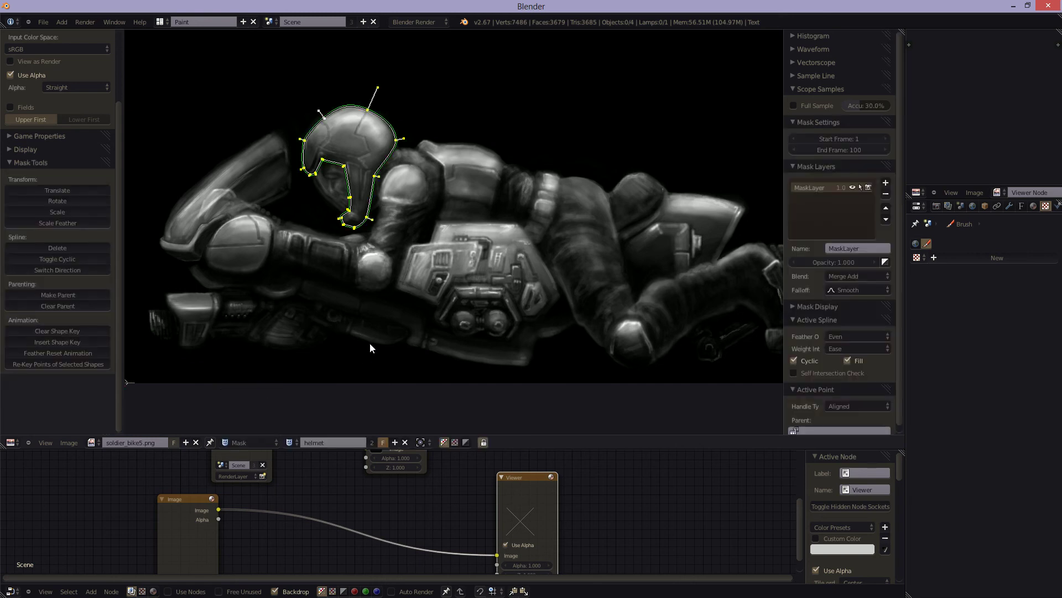
pyautogui.scroll(3, 409, 275)
pyautogui.moveTo(390, 253); pyautogui.dragTo(453, 337, button='middle')
pyautogui.moveTo(420, 189); pyautogui.dragTo(461, 216, button='middle')
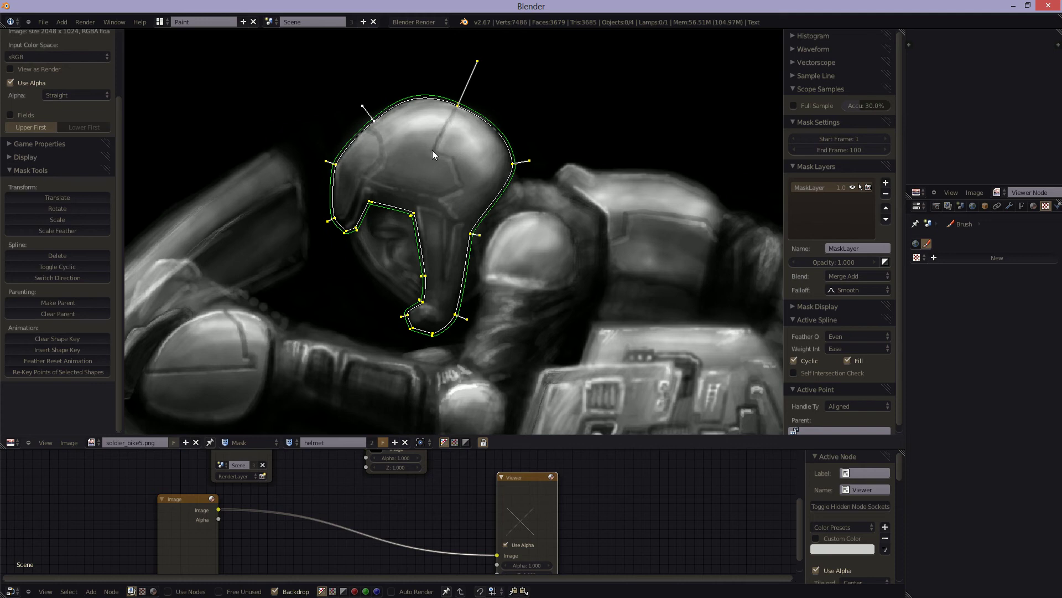
# - Deselect the helmet spline and start a new mask spline down the torso armour's front edge, behind the shoulder
pyautogui.moveTo(541, 241); pyautogui.dragTo(351, 152, button='middle')
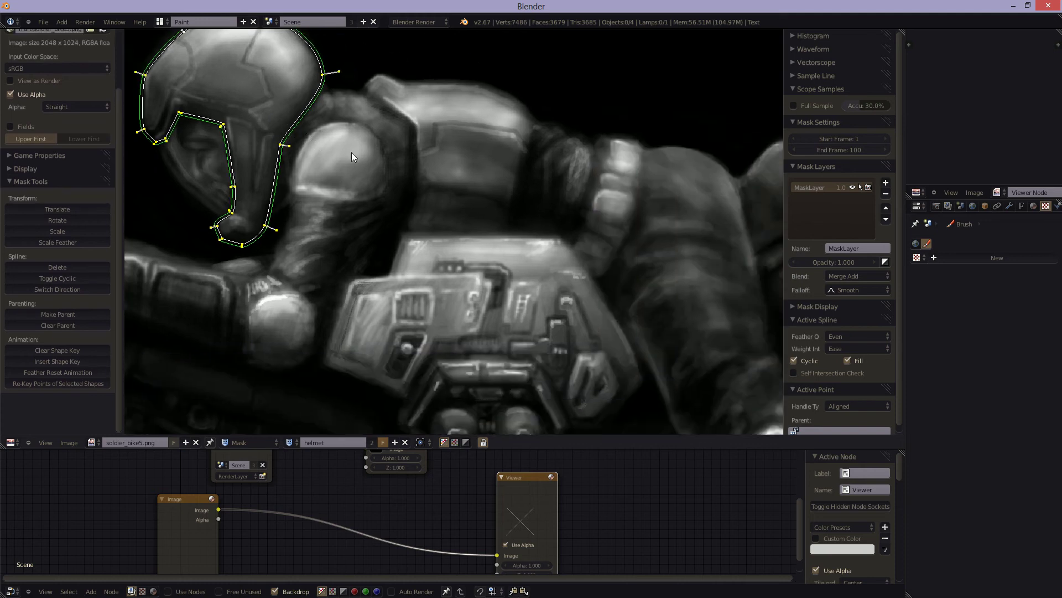
pyautogui.scroll(-1, 453, 211)
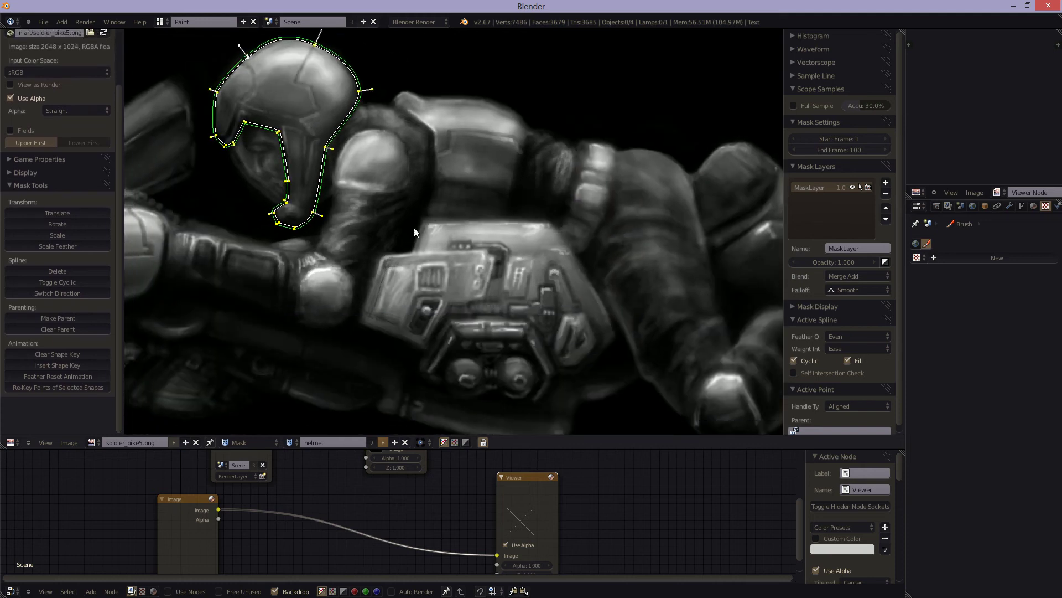
pyautogui.moveTo(414, 231); pyautogui.dragTo(433, 243, button='middle')
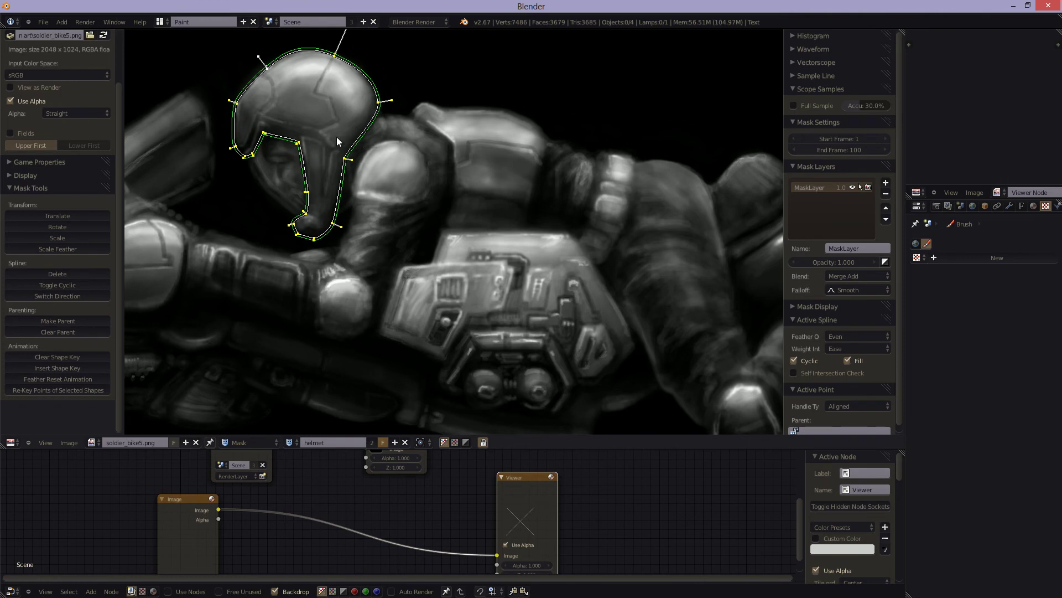
pyautogui.press('a')
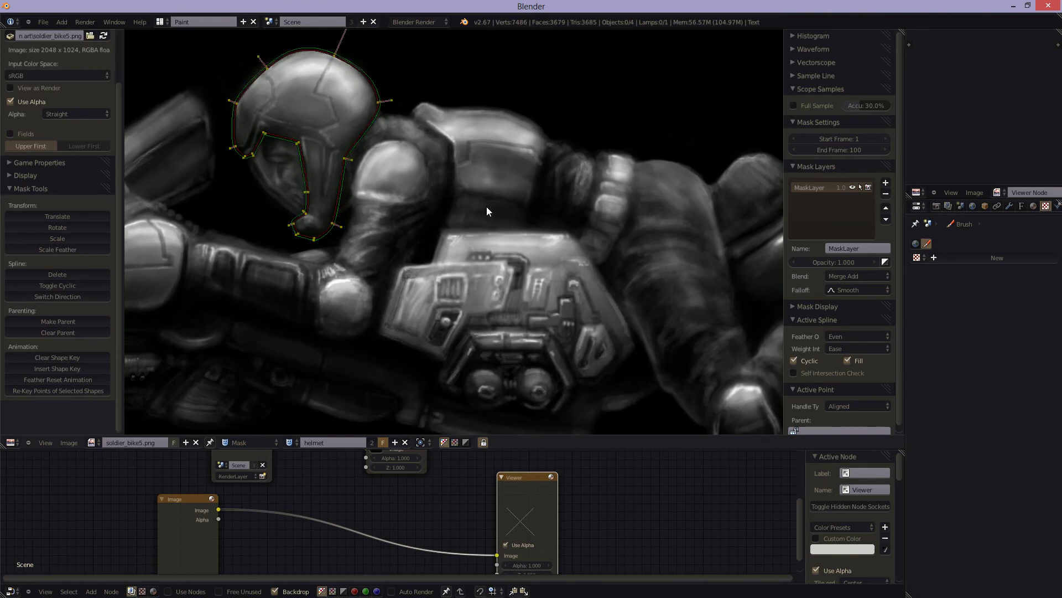
pyautogui.moveTo(487, 211); pyautogui.dragTo(513, 262, button='middle')
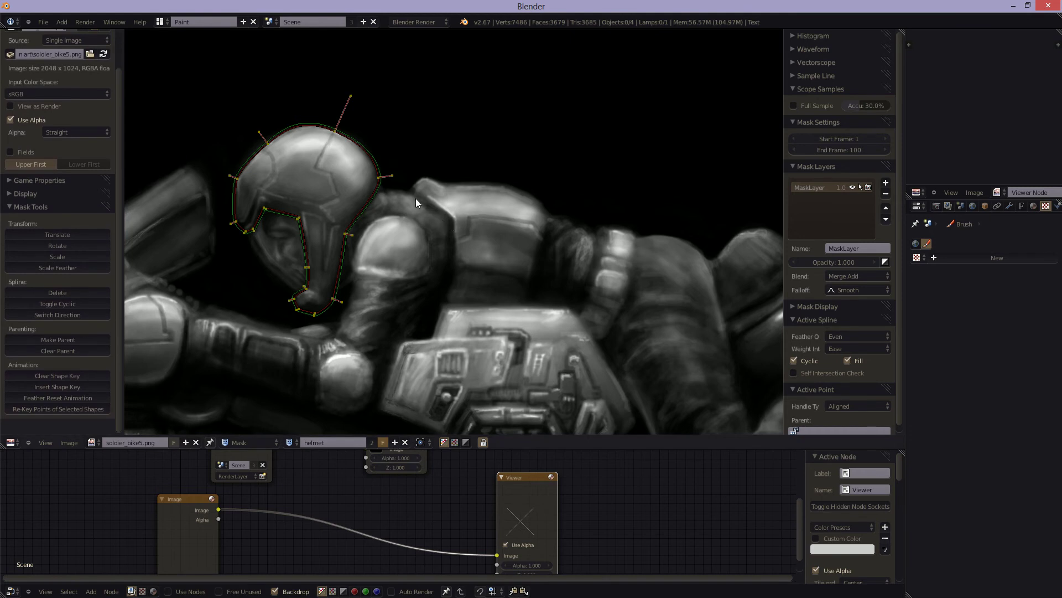
pyautogui.hotkey('alt', 'c')
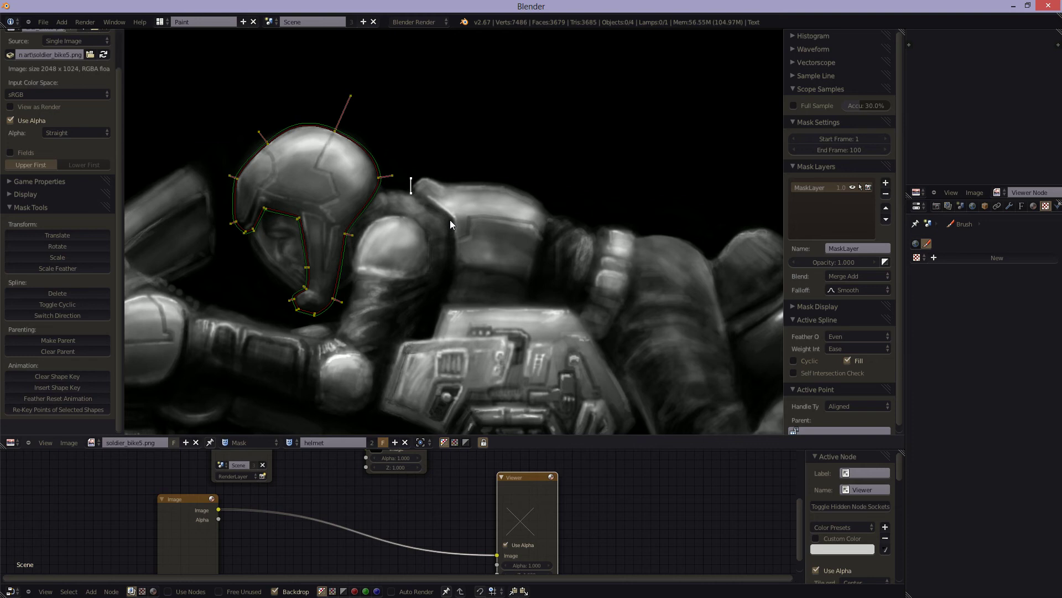
pyautogui.keyDown('ctrl'); pyautogui.click(450, 220); pyautogui.keyUp('ctrl')
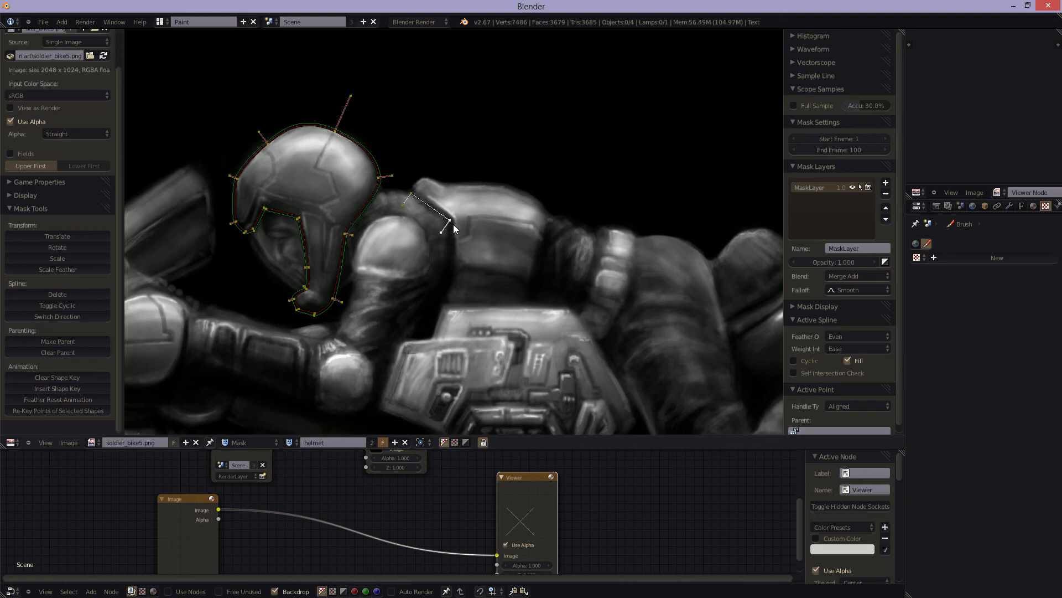
pyautogui.keyDown('ctrl'); pyautogui.click(454, 270); pyautogui.keyUp('ctrl')
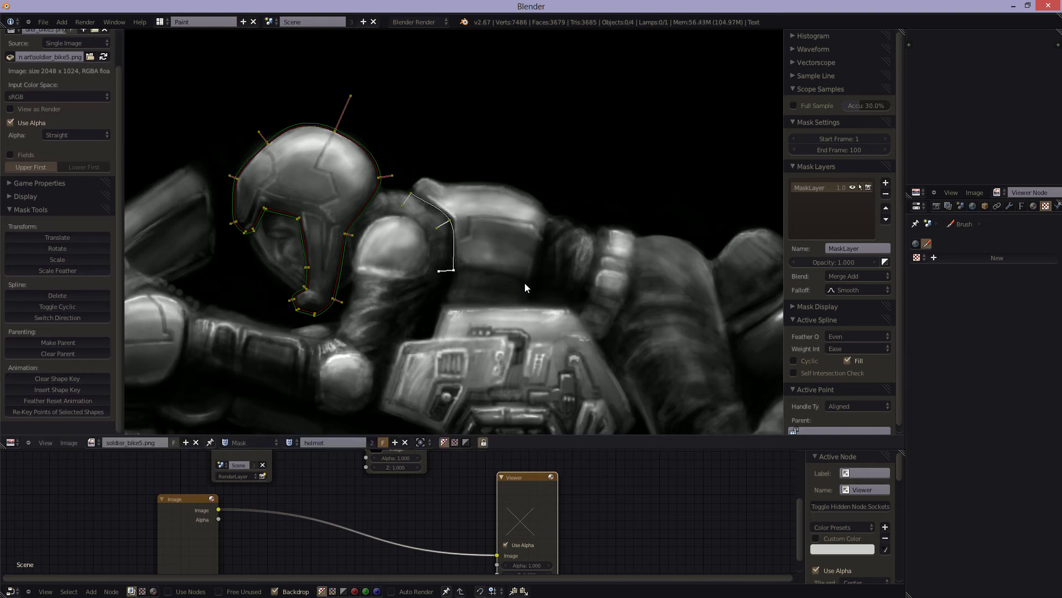
pyautogui.keyDown('ctrl'); pyautogui.click(446, 303); pyautogui.keyUp('ctrl')
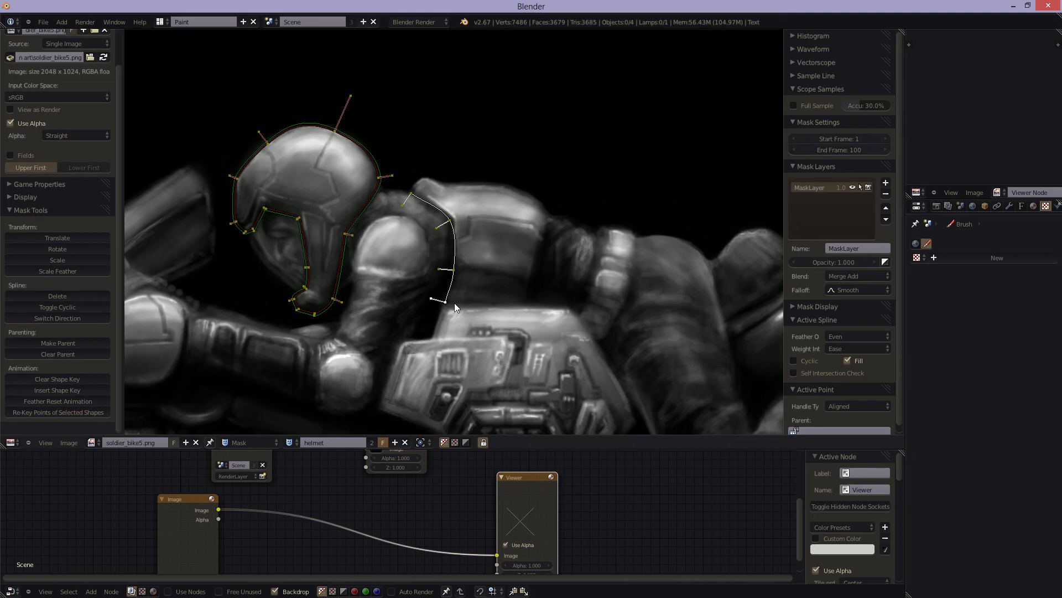
# - Continue the spline along the torso armour's bottom edge, up its rear edge and across the back to the raised collar tip
pyautogui.keyDown('ctrl'); pyautogui.click(521, 304); pyautogui.keyUp('ctrl')
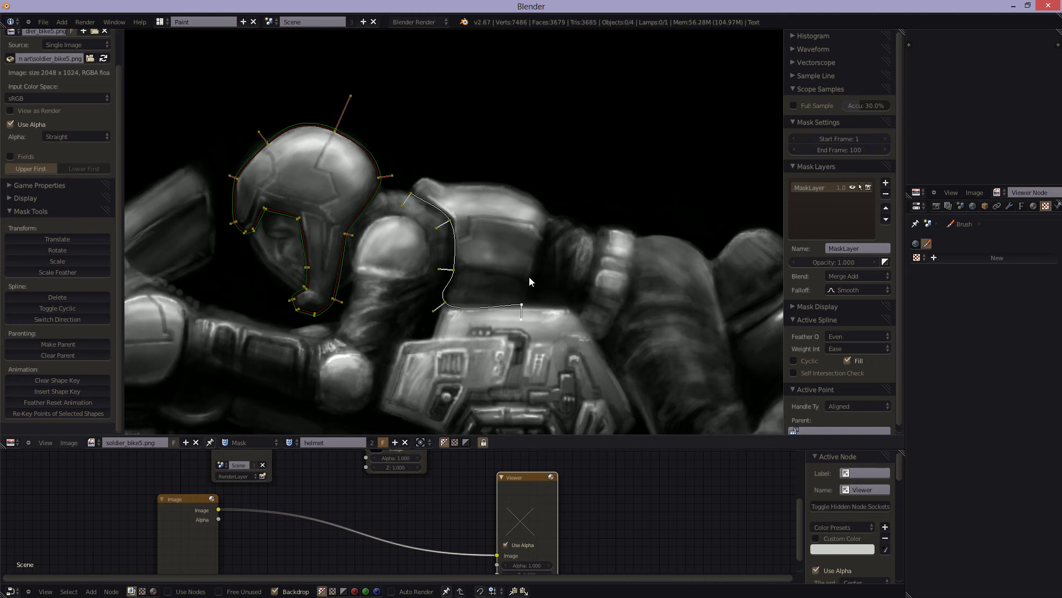
pyautogui.keyDown('ctrl'); pyautogui.click(542, 240); pyautogui.keyUp('ctrl')
pyautogui.keyDown('ctrl'); pyautogui.click(546, 216); pyautogui.keyUp('ctrl')
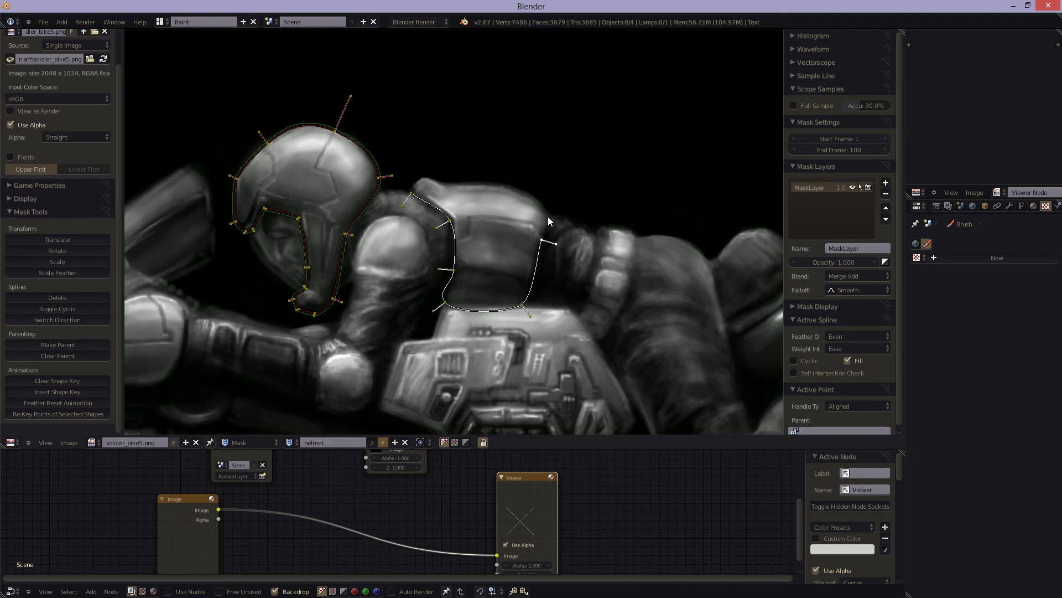
pyautogui.keyDown('ctrl'); pyautogui.click(494, 183); pyautogui.keyUp('ctrl')
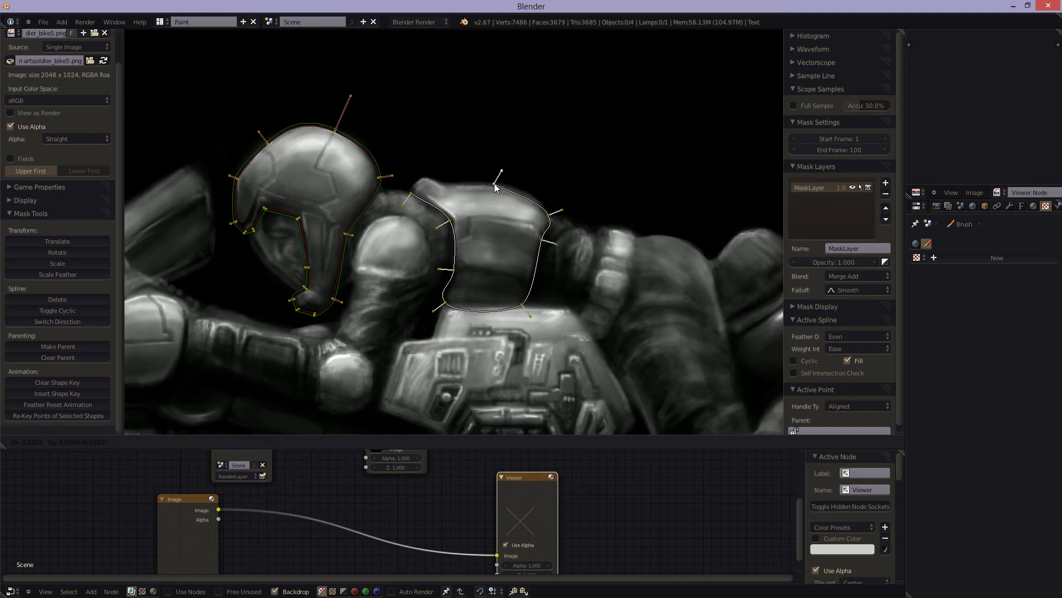
pyautogui.keyDown('ctrl'); pyautogui.click(445, 185); pyautogui.keyUp('ctrl')
pyautogui.keyDown('ctrl'); pyautogui.click(425, 178); pyautogui.keyUp('ctrl')
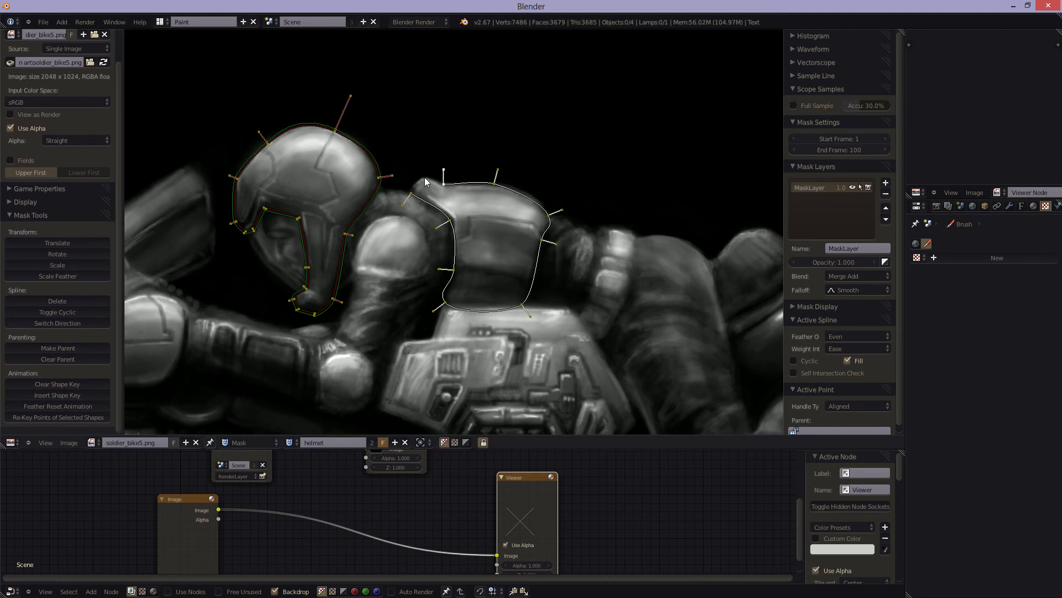
# - Close the torso spline into a loop and shorten the handles of its two collar points to fit the collar
pyautogui.scroll(3, 452, 221)
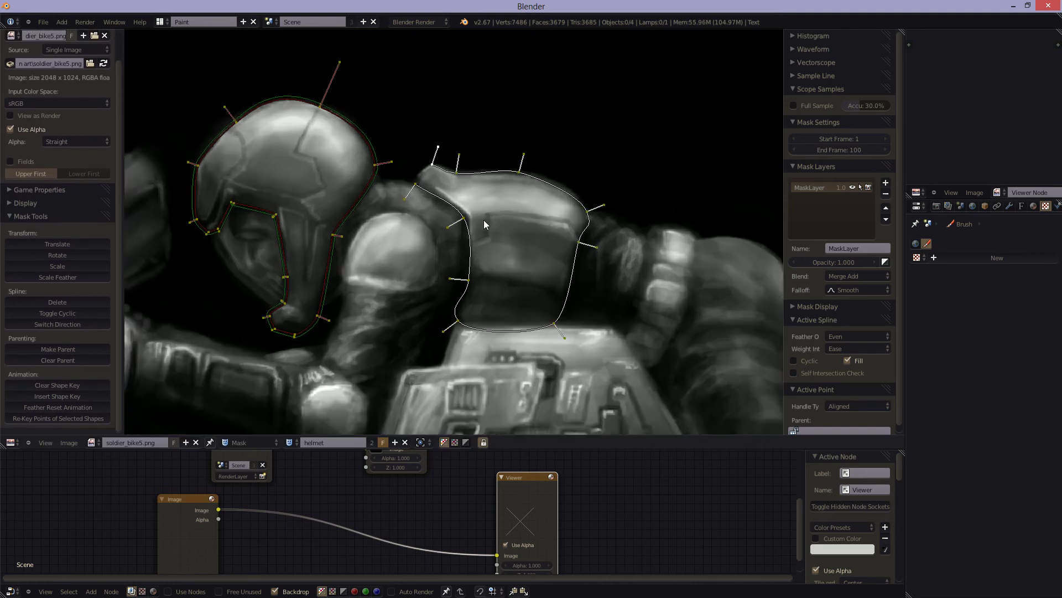
pyautogui.click(453, 222)
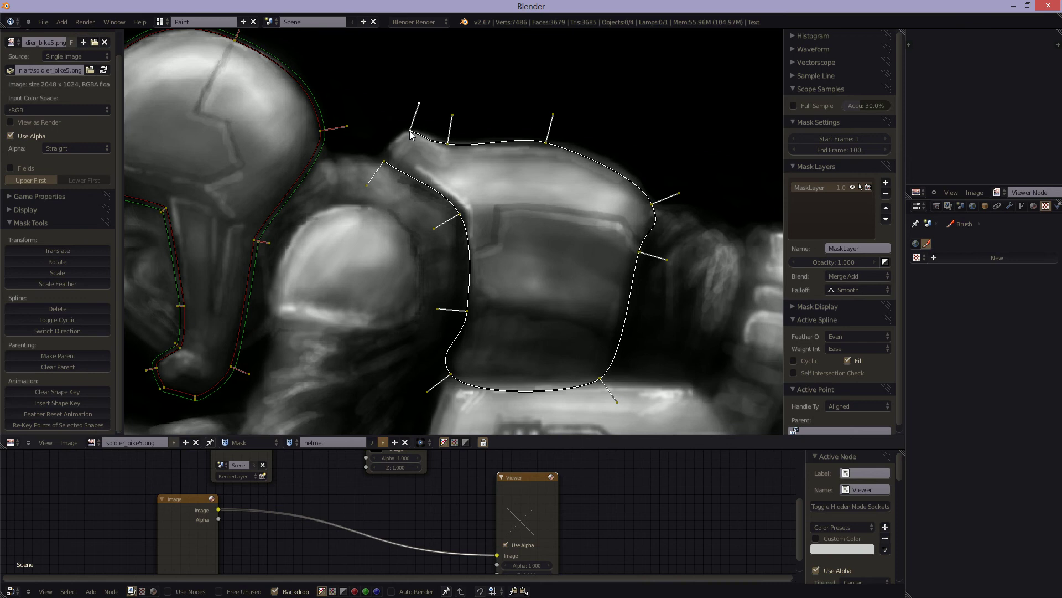
pyautogui.rightClick(387, 165)
pyautogui.hotkey('alt', 'c')
pyautogui.press('g')
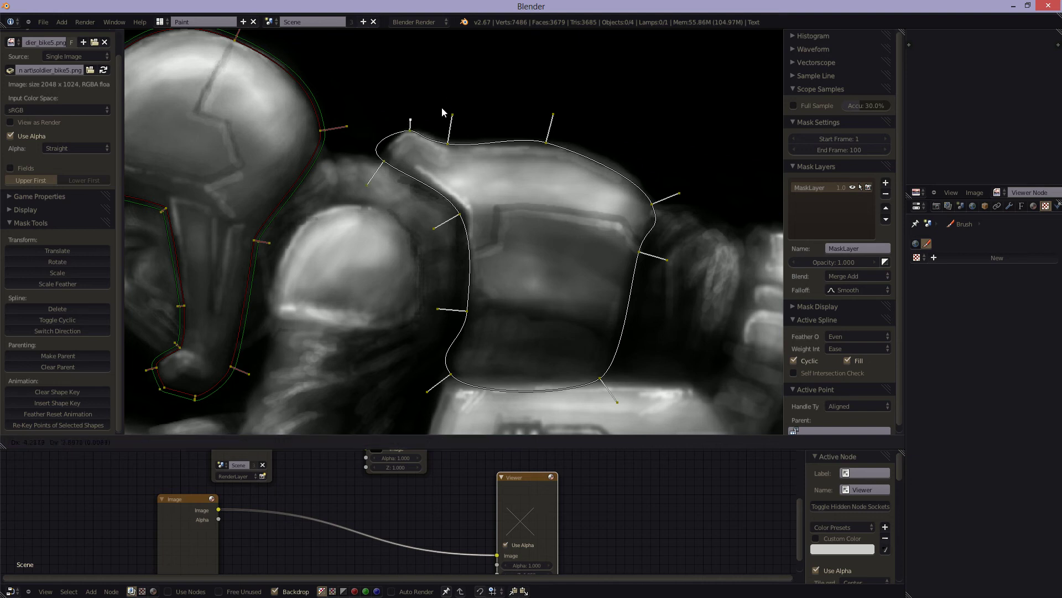
pyautogui.click(440, 114)
pyautogui.rightClick(367, 184)
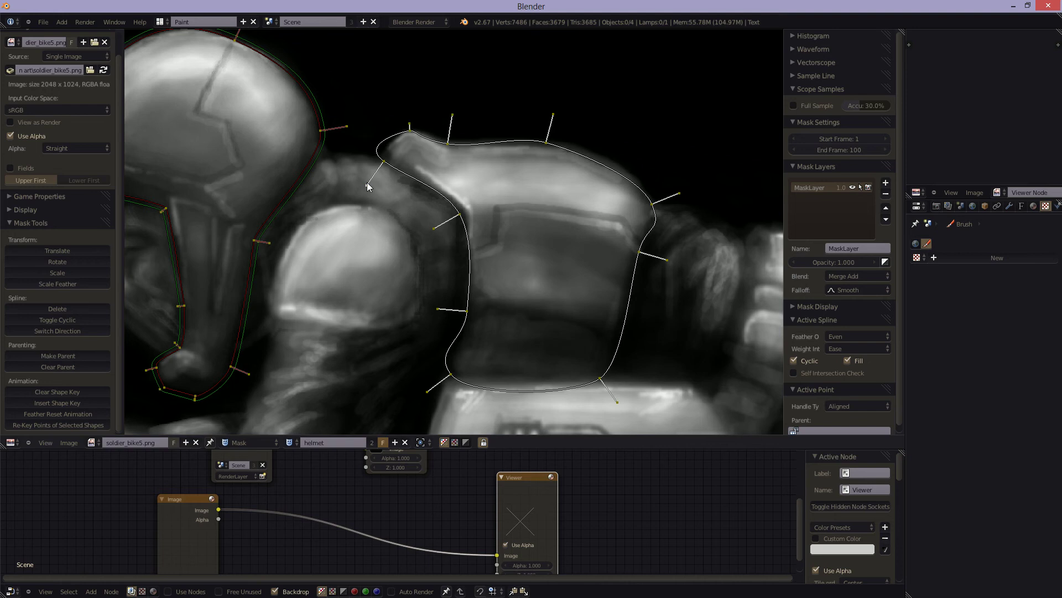
pyautogui.press('g')
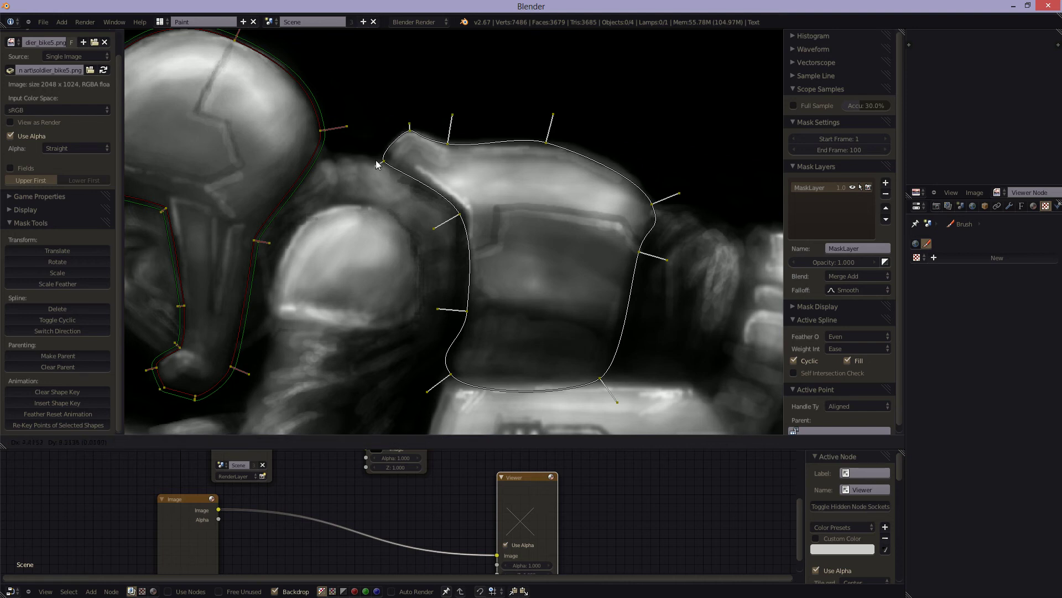
pyautogui.click(386, 164)
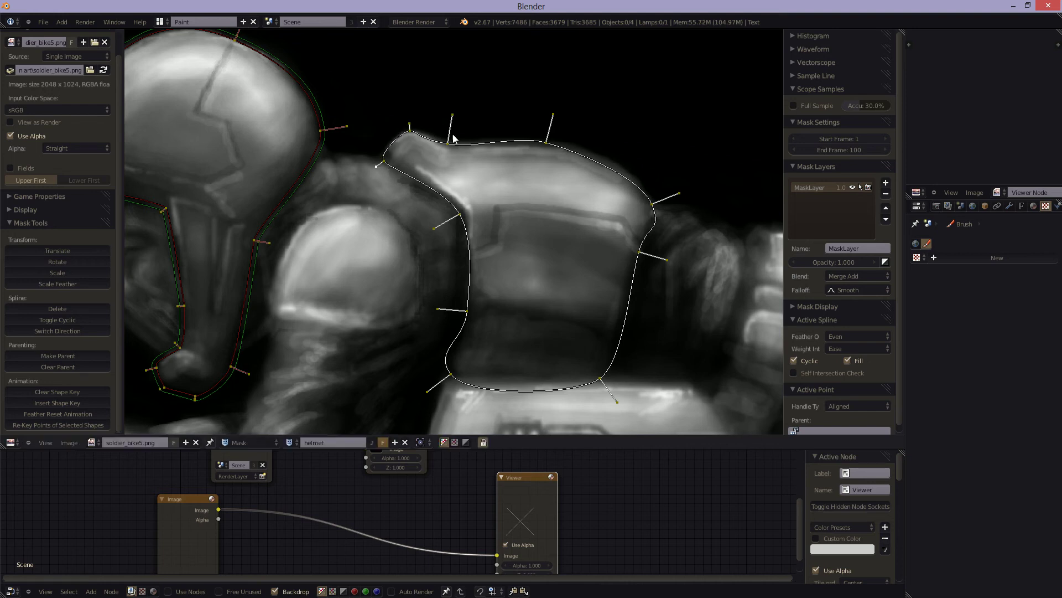
# - Adjust the two points along the torso armour's upper edge and their handles so the curve follows the back
pyautogui.rightClick(455, 115)
pyautogui.press('g')
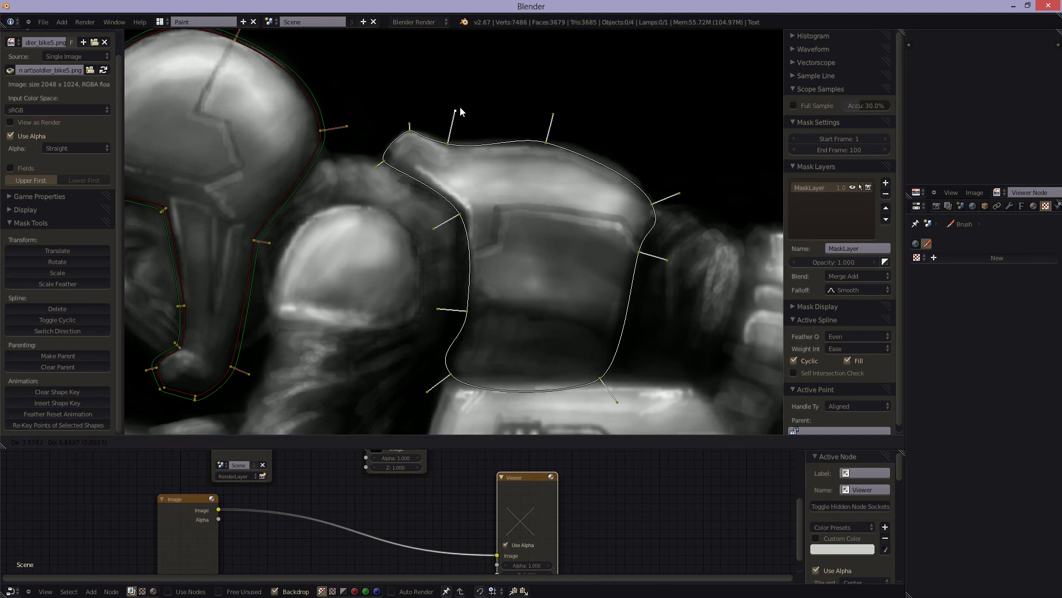
pyautogui.click(460, 107)
pyautogui.rightClick(453, 148)
pyautogui.press('g')
pyautogui.click(456, 148)
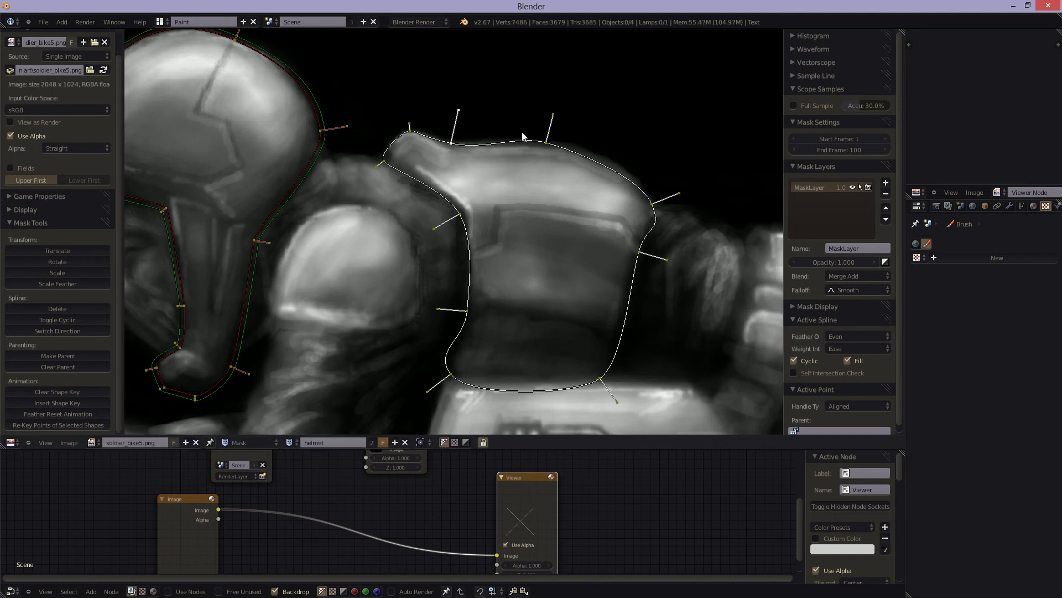
pyautogui.rightClick(551, 118)
pyautogui.press('g')
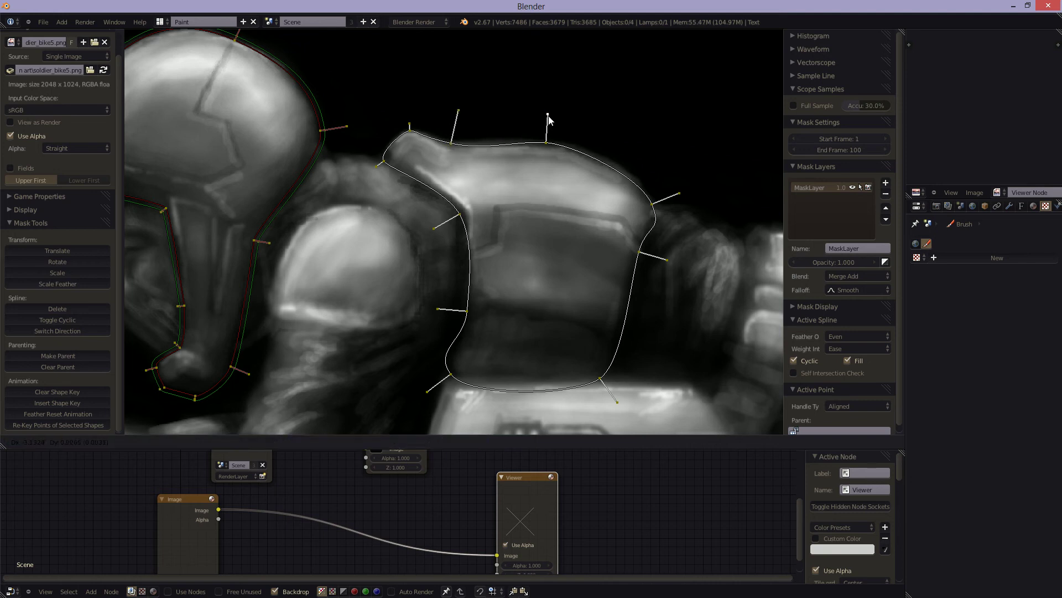
pyautogui.click(550, 117)
pyautogui.rightClick(548, 143)
pyautogui.press('g')
pyautogui.click(553, 138)
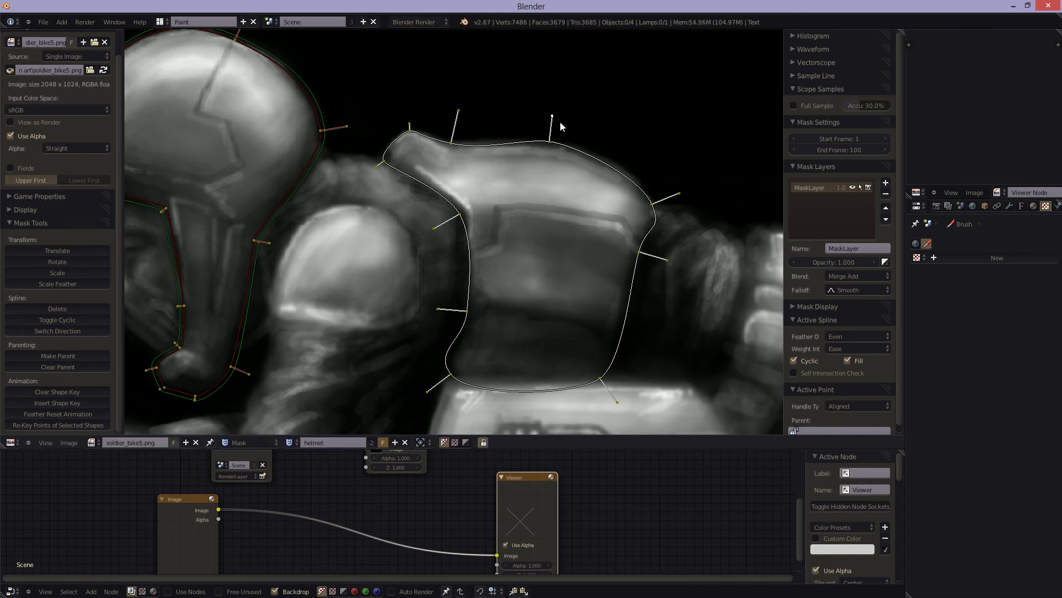
# - Adjust the upper rear corner point and the handles on the torso armour's rear edge to match its outline
pyautogui.rightClick(677, 194)
pyautogui.press('g')
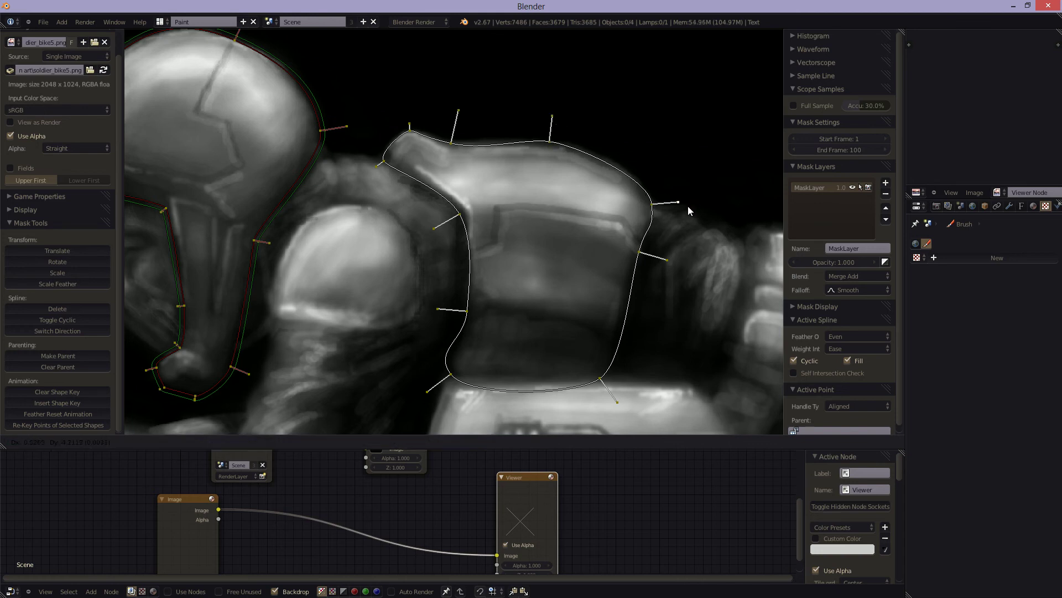
pyautogui.click(683, 212)
pyautogui.rightClick(652, 206)
pyautogui.press('g')
pyautogui.click(652, 203)
pyautogui.rightClick(670, 261)
pyautogui.press('g')
pyautogui.click(668, 263)
# - Give the torso spline's lower rear corner point a Vector handle and nudge it onto the armour's corner
pyautogui.rightClick(602, 380)
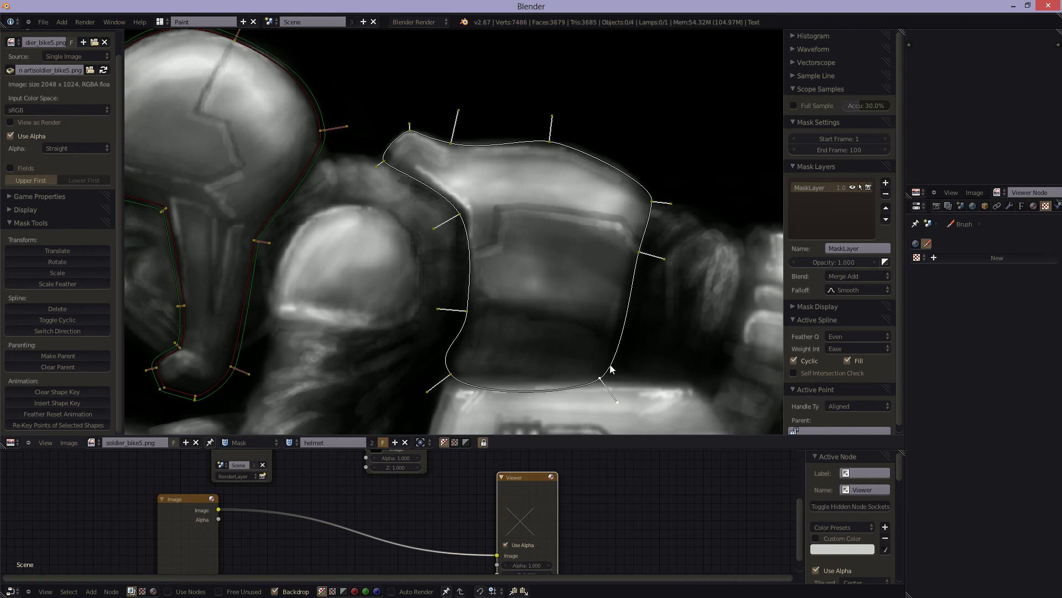
pyautogui.press('v')
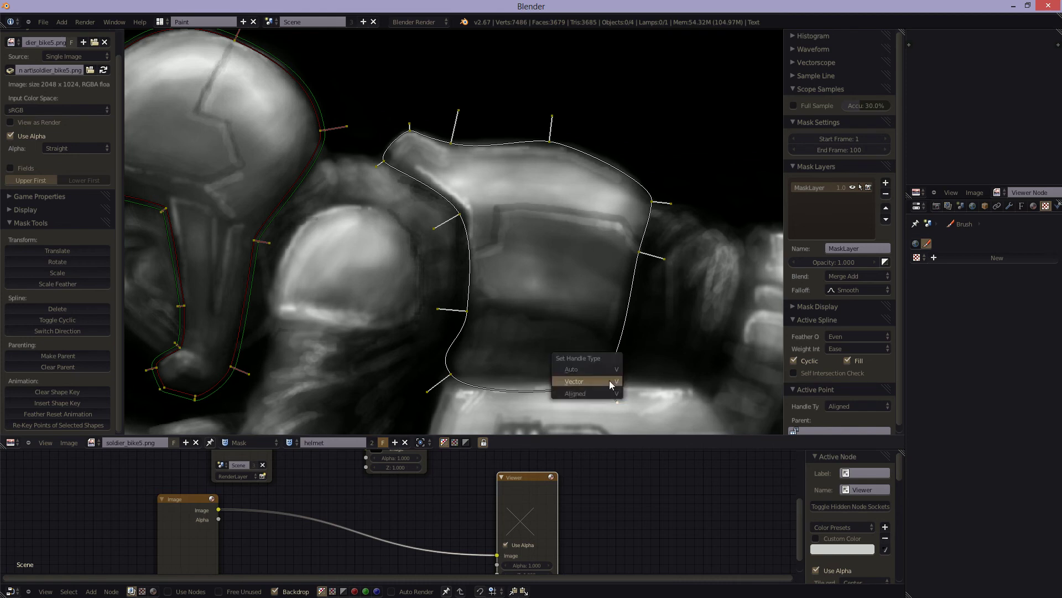
pyautogui.click(596, 381)
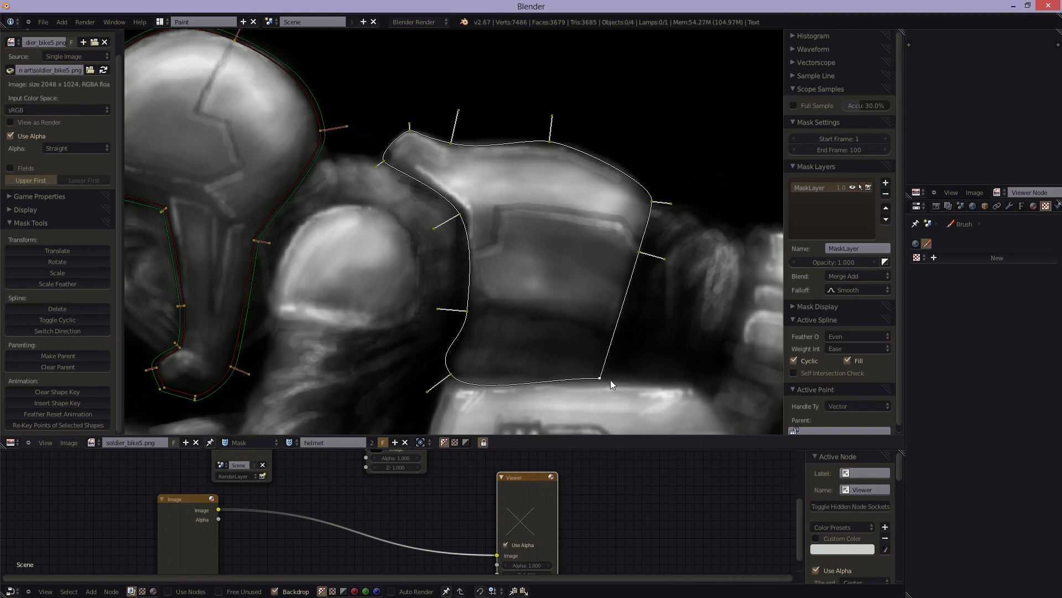
pyautogui.press('g')
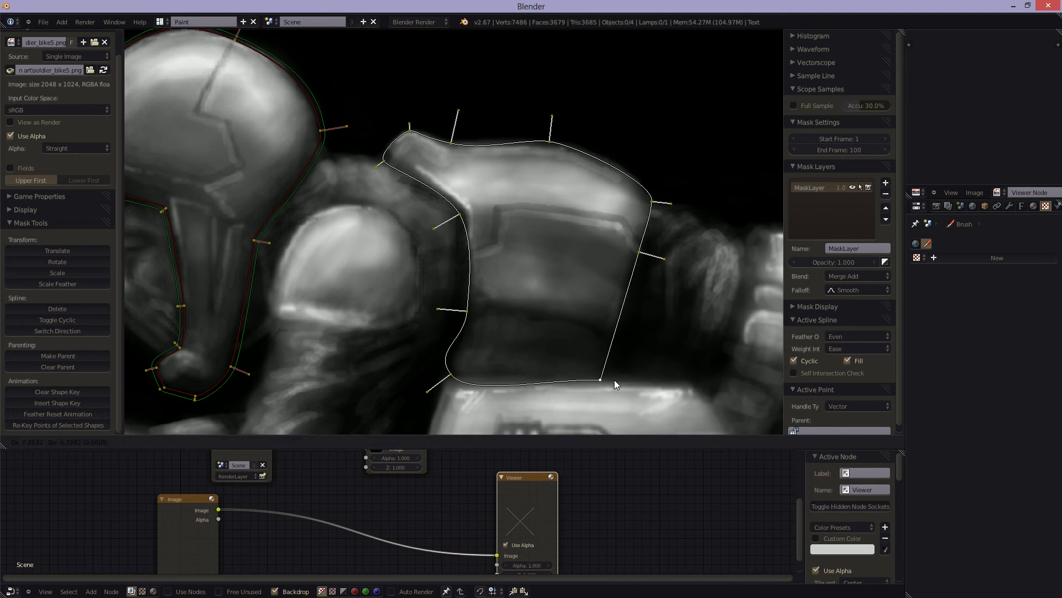
pyautogui.click(615, 379)
# - Set the spline's lower front corner point to a Vector handle and move it slightly down to level the bottom edge
pyautogui.click(452, 377)
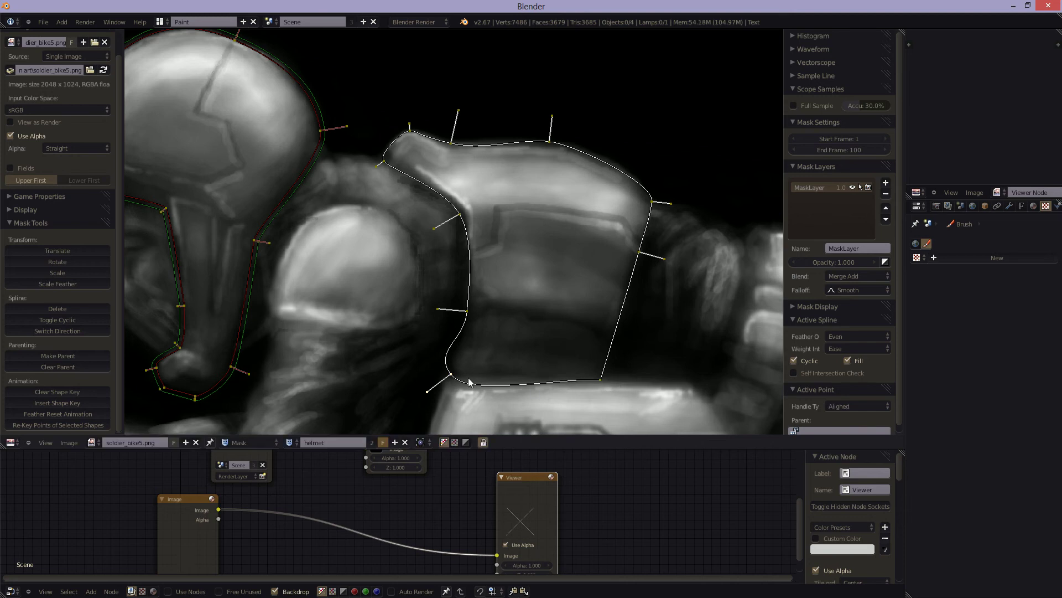
pyautogui.press('v')
pyautogui.click(453, 376)
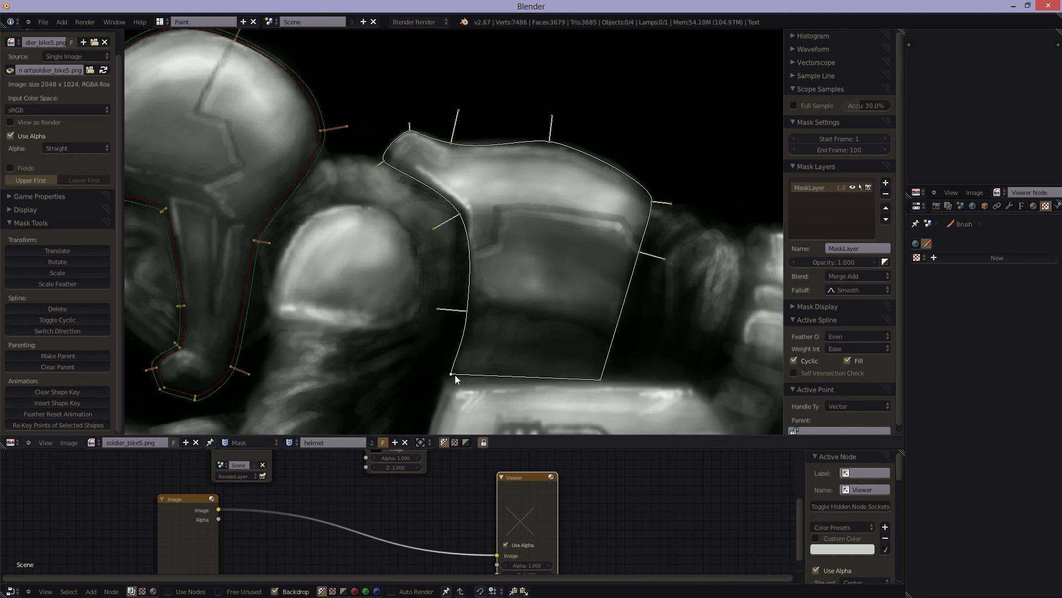
pyautogui.press('g')
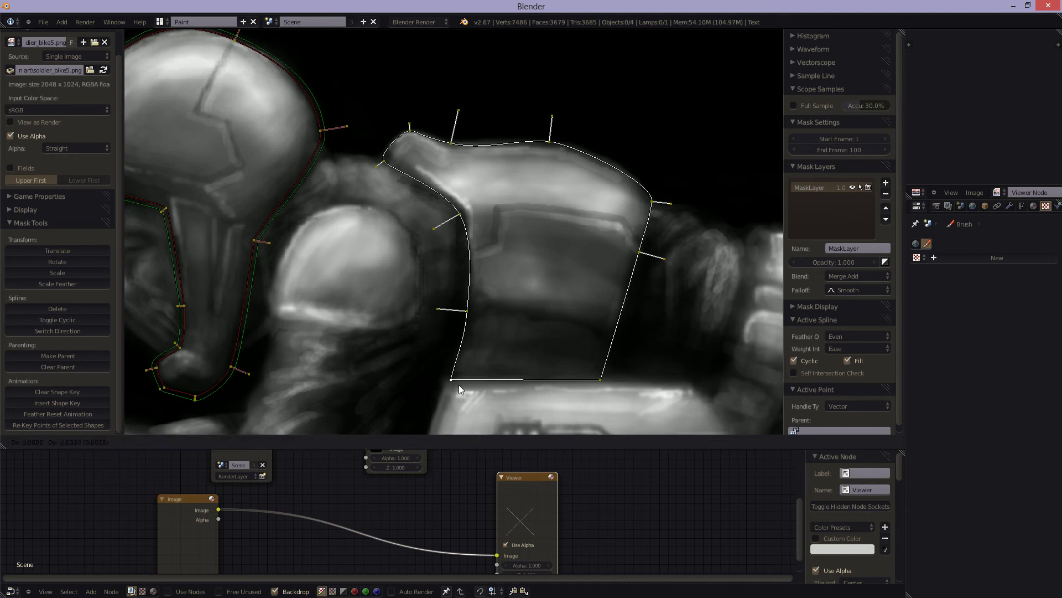
pyautogui.click(461, 384)
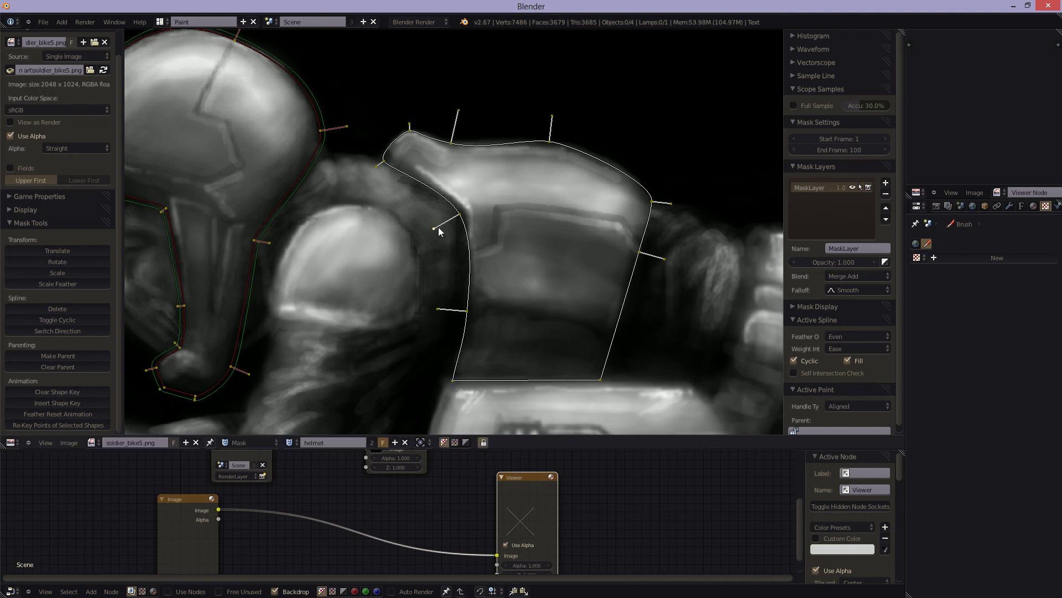
# - Adjust the upper handle and the middle point on the torso armour's front edge to refine the curve
pyautogui.press('g')
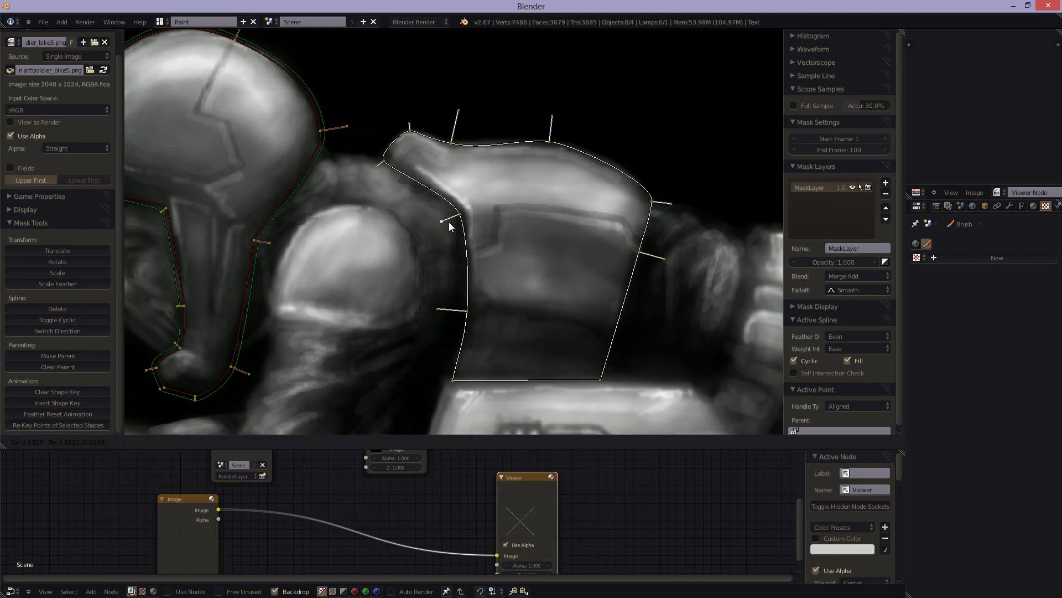
pyautogui.click(450, 222)
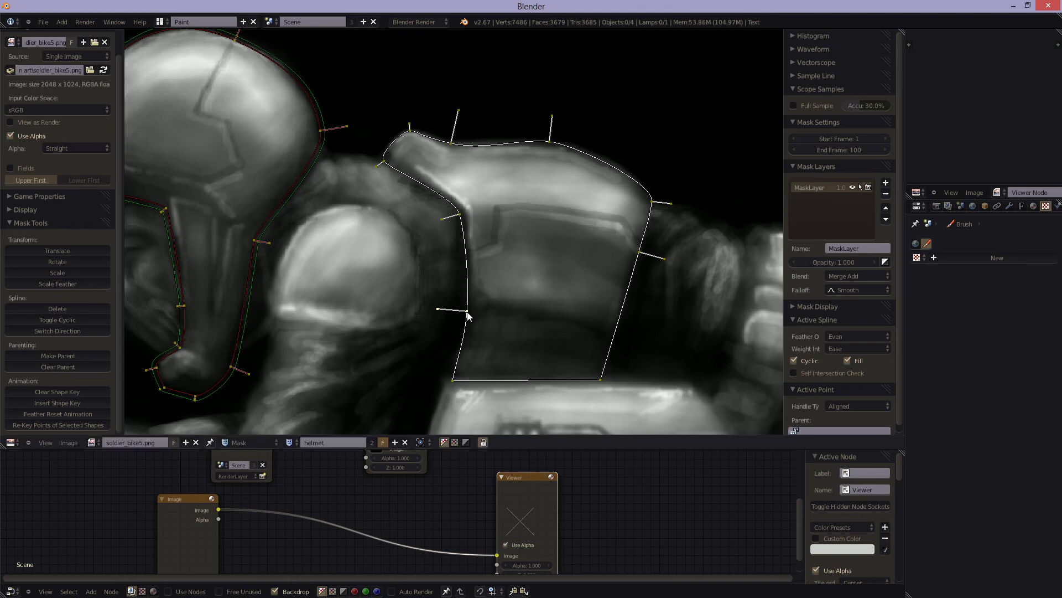
pyautogui.press('g')
pyautogui.click(466, 312)
# - Add a slight outward feather around all points of the torso armour spline
pyautogui.rightClick(457, 218)
pyautogui.hotkey('alt', 's')
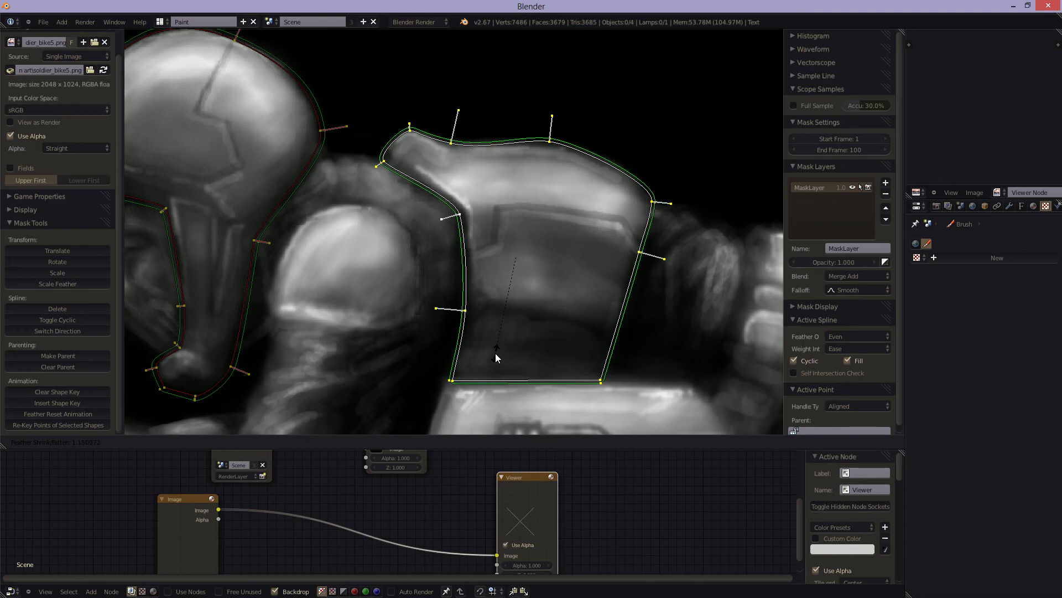
pyautogui.click(502, 351)
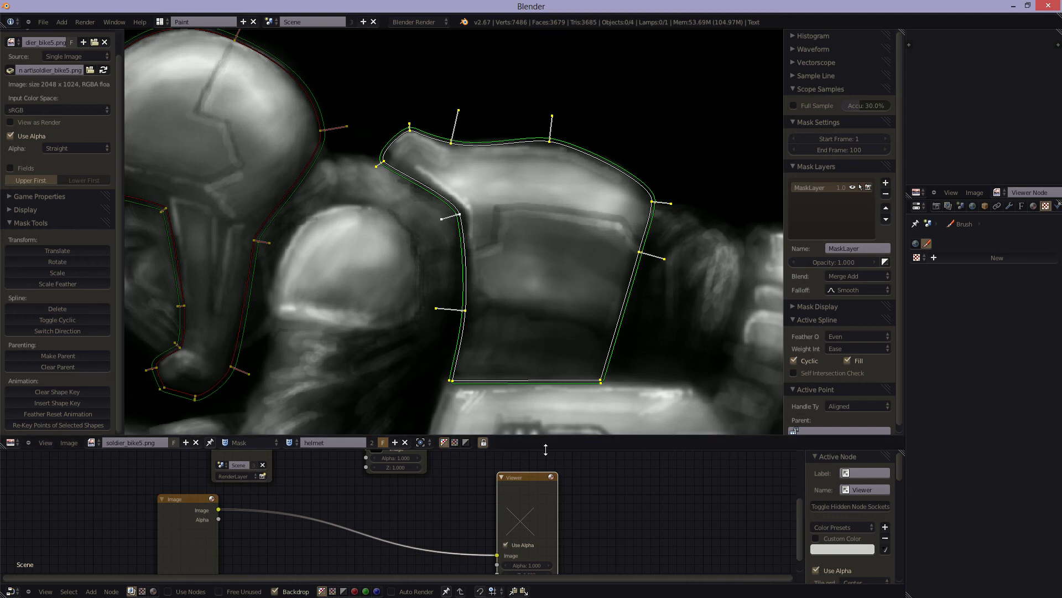
# - Enlarge the node editor and assign the soldier_bike5.png painting to the Image node
pyautogui.moveTo(546, 437); pyautogui.dragTo(560, 281)
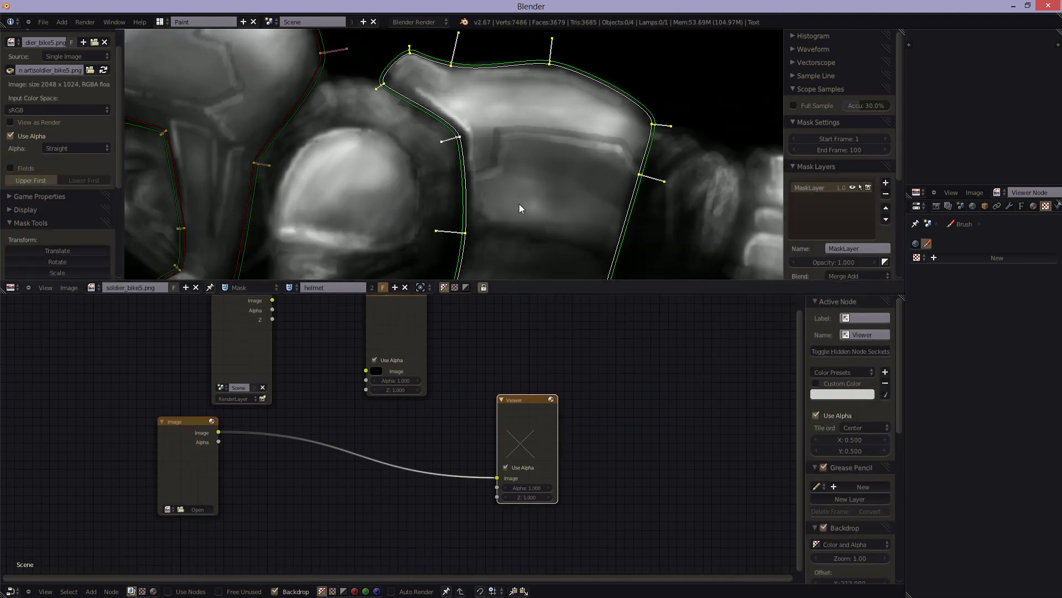
pyautogui.press('Home')
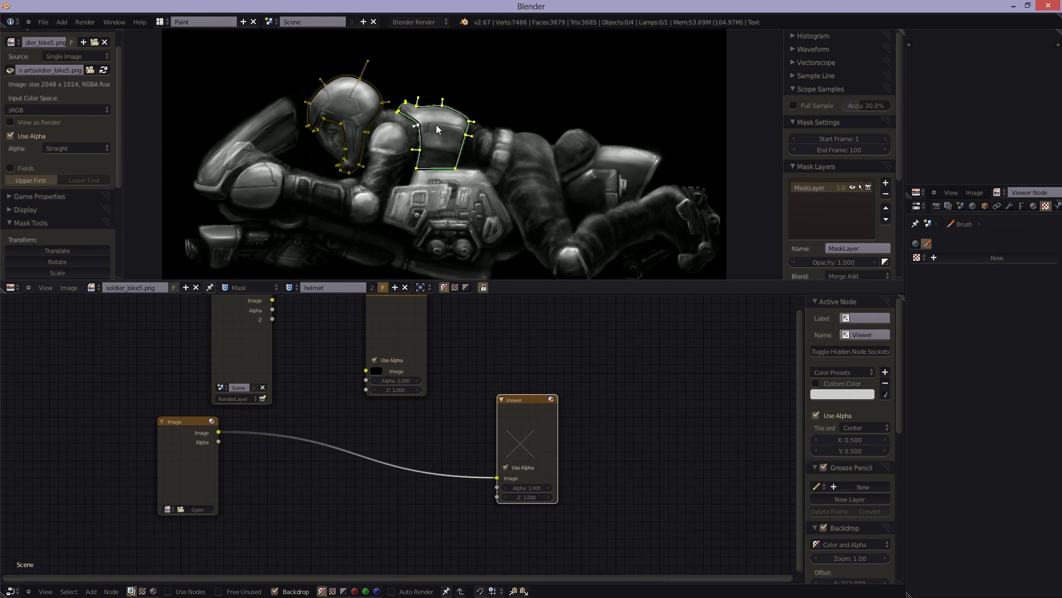
pyautogui.moveTo(478, 367); pyautogui.dragTo(516, 348, button='middle')
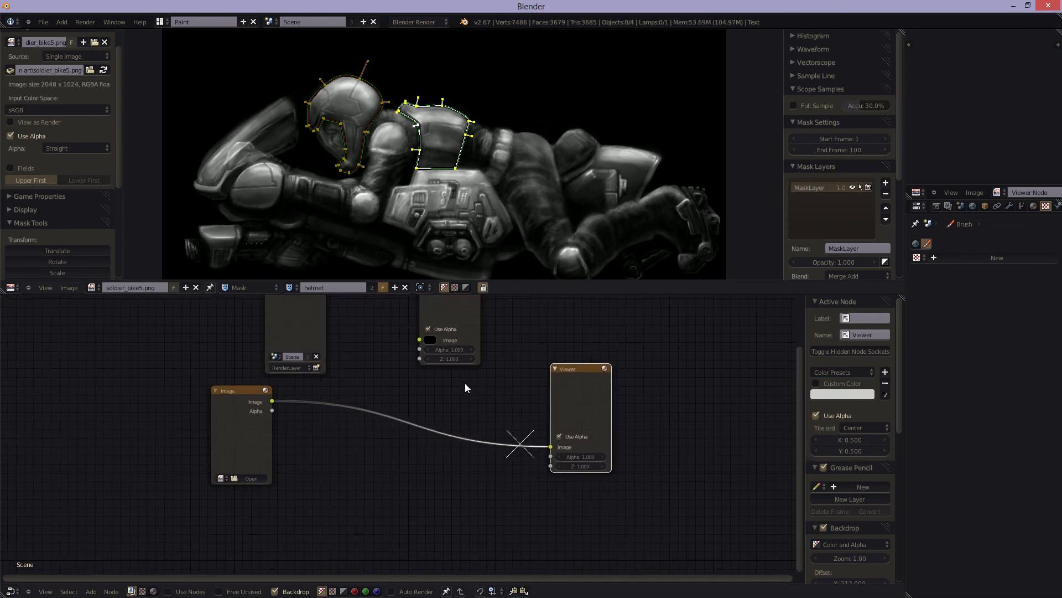
pyautogui.scroll(1, 465, 384)
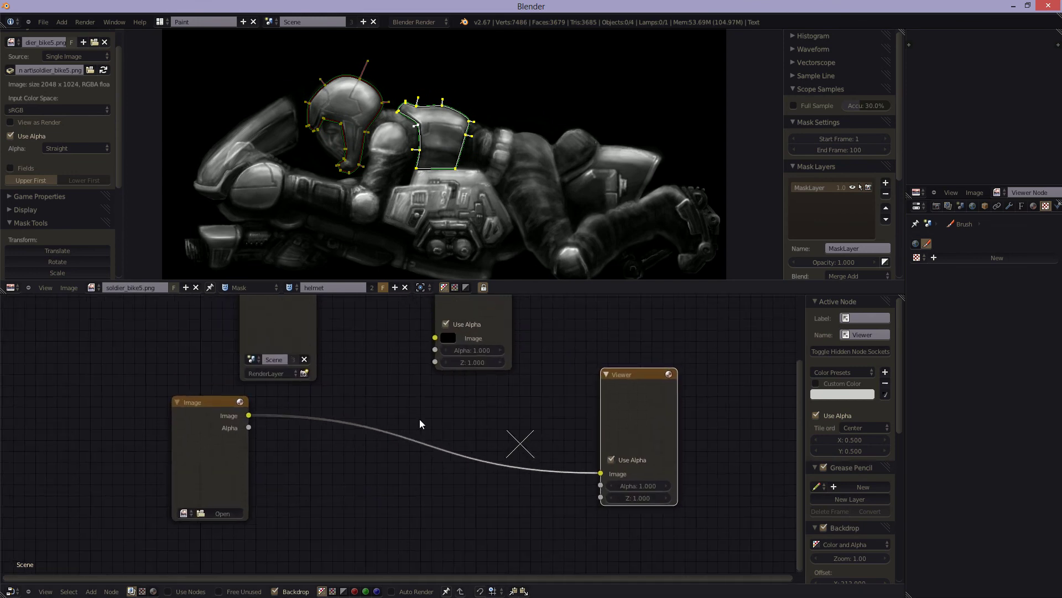
pyautogui.click(185, 513)
pyautogui.click(197, 452)
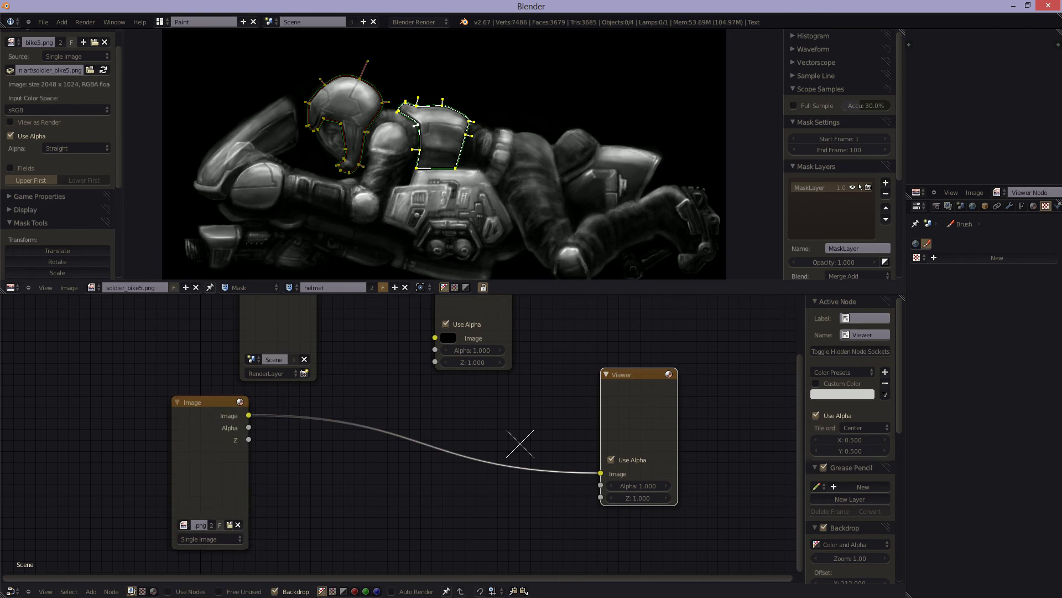
pyautogui.moveTo(207, 413); pyautogui.dragTo(194, 400)
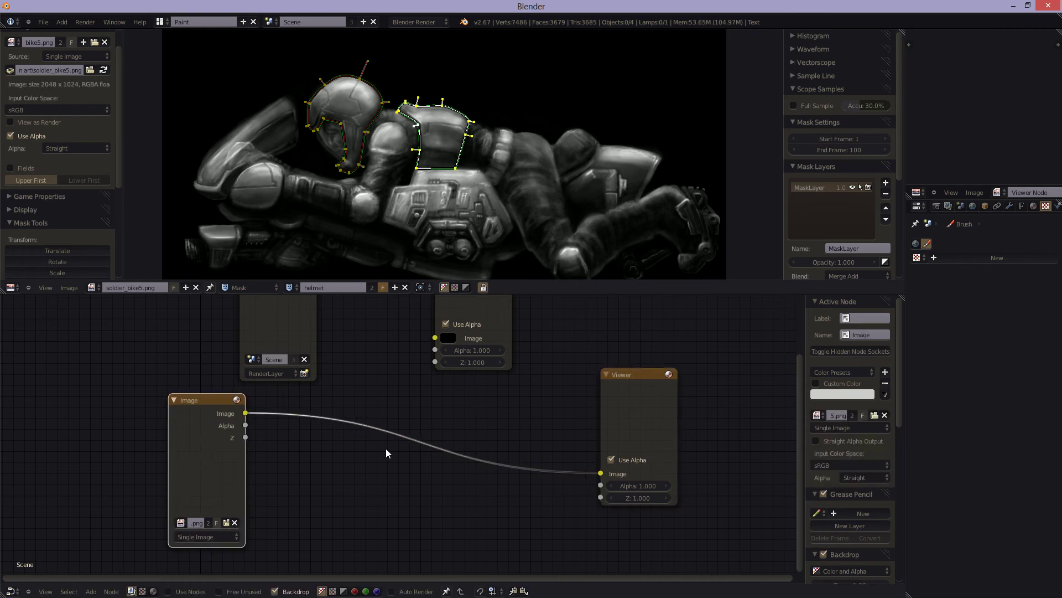
# - Add a Mix node on the link between the Image node and the Viewer node
pyautogui.hotkey('shift', 'a')
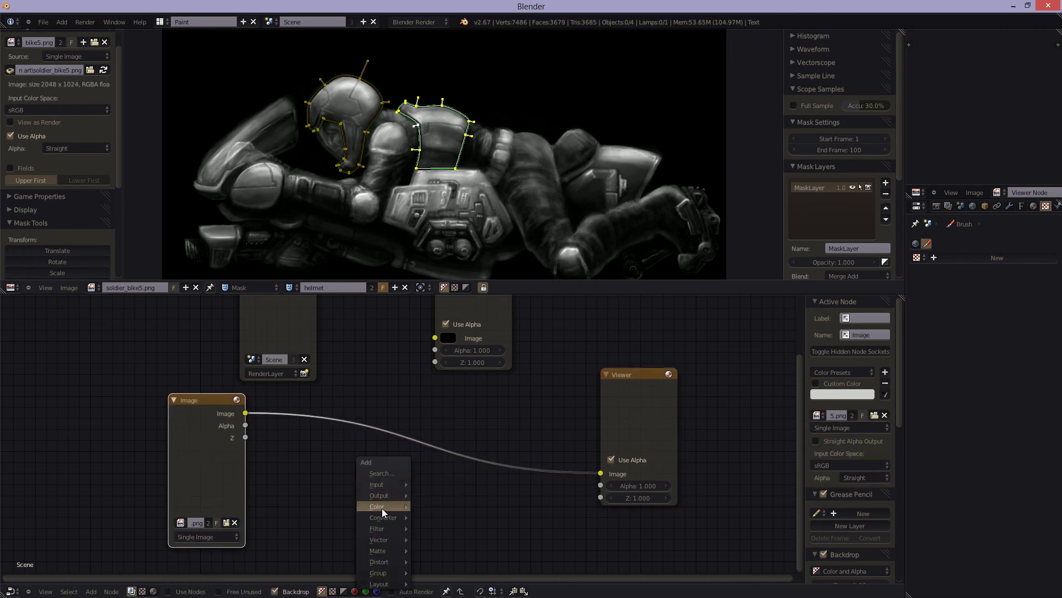
pyautogui.moveTo(382, 506)
pyautogui.click(431, 372)
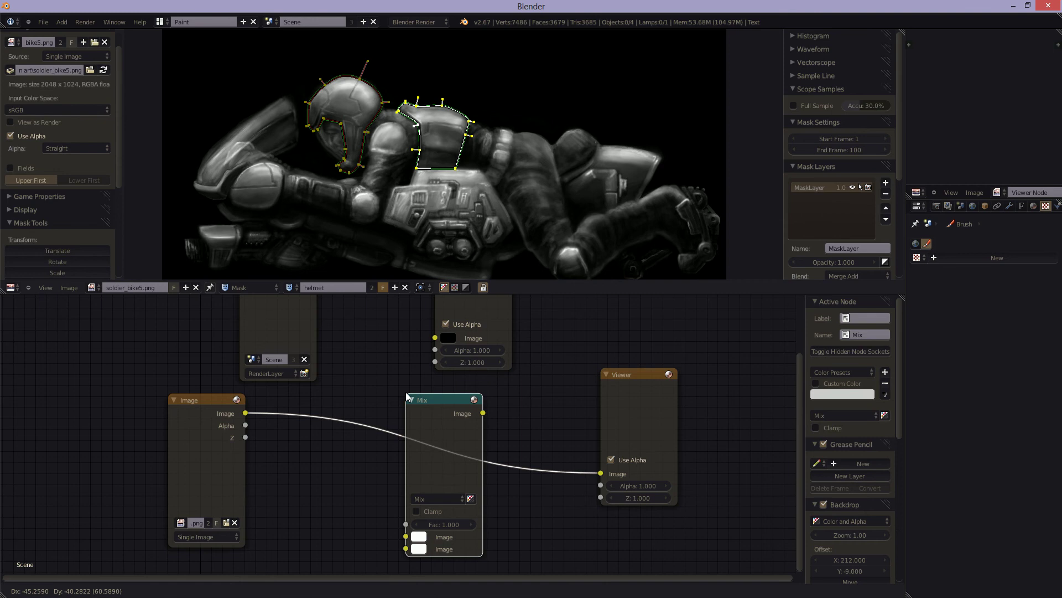
pyautogui.click(420, 439)
pyautogui.moveTo(502, 511); pyautogui.dragTo(527, 473, button='middle')
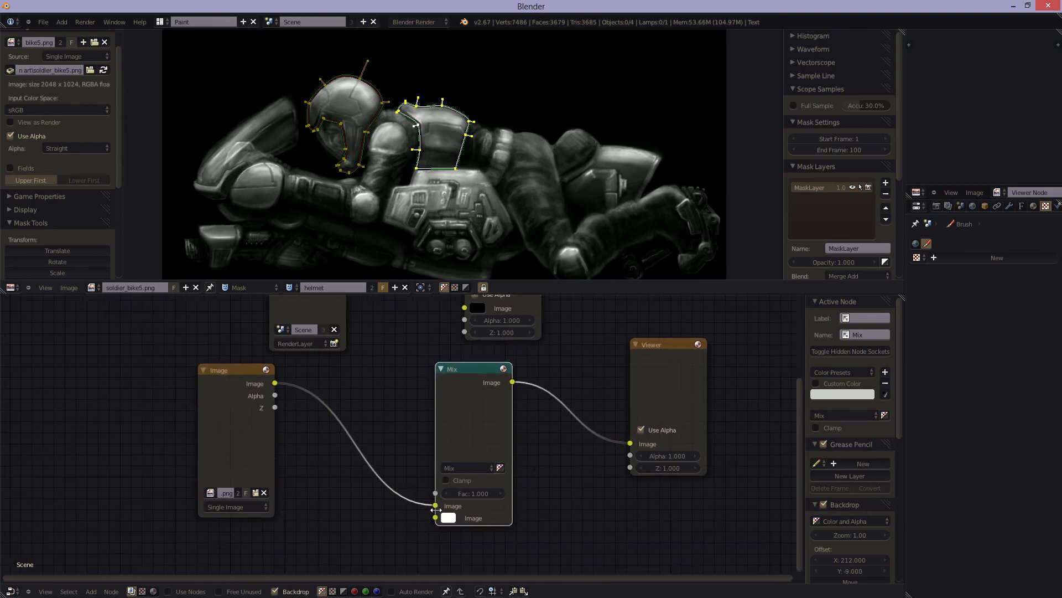
# - Set the Mix node's second input colour to a fully saturated magenta with hue 0.849
pyautogui.moveTo(489, 517); pyautogui.dragTo(451, 519, button='middle')
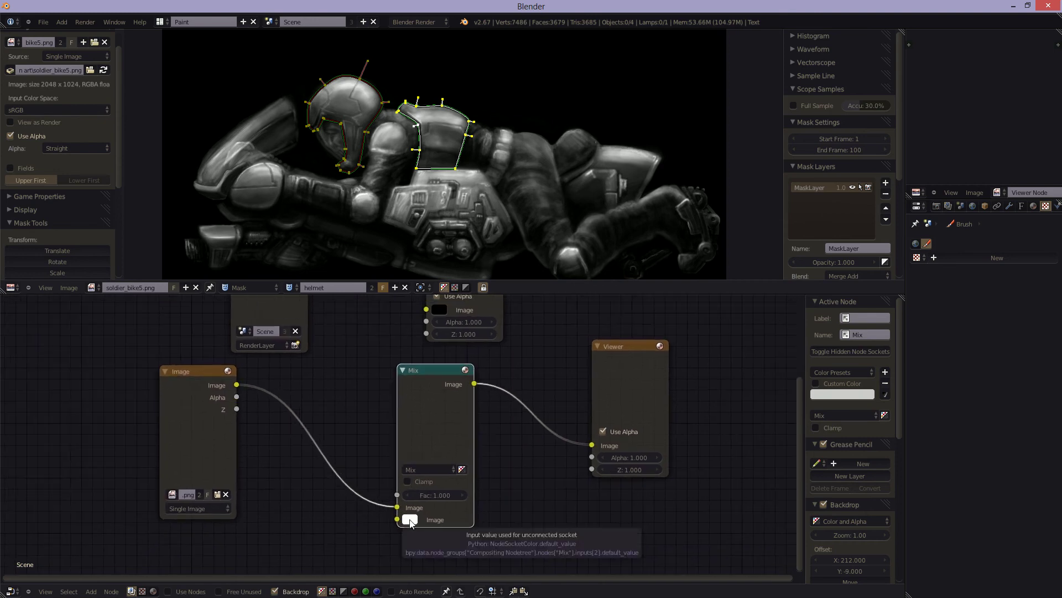
pyautogui.click(410, 520)
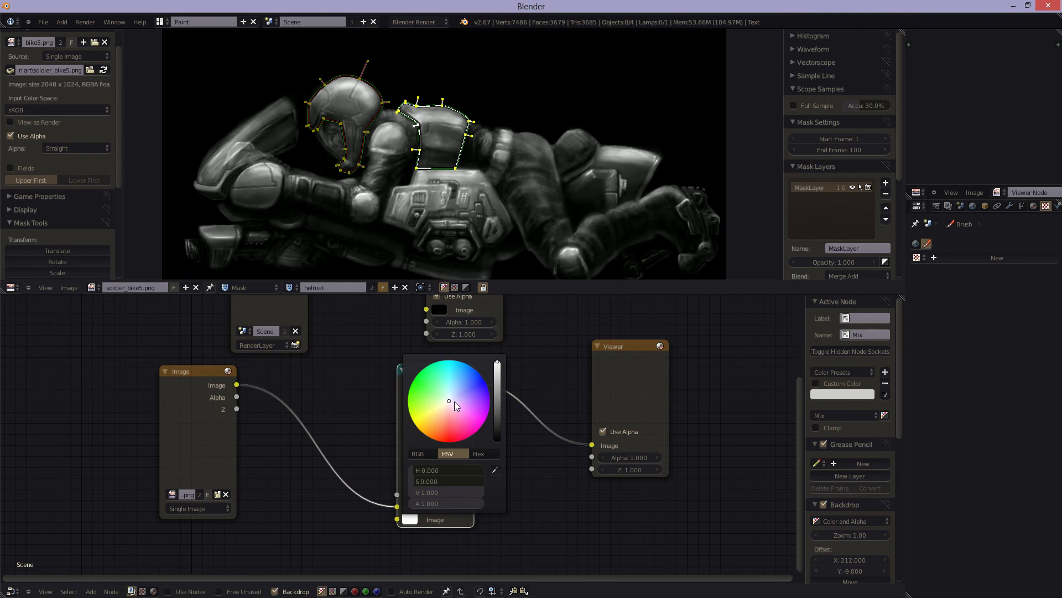
pyautogui.moveTo(453, 401); pyautogui.dragTo(483, 433)
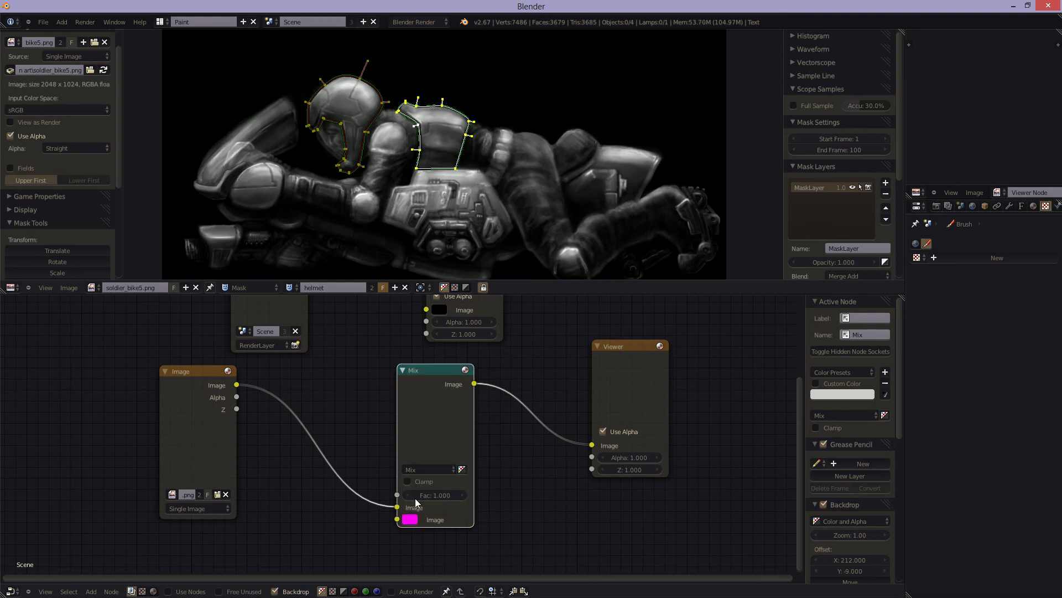
# - Add a Mask input node below the Image node and connect its output to the Mix node's Fac input
pyautogui.moveTo(369, 490); pyautogui.dragTo(433, 421, button='middle')
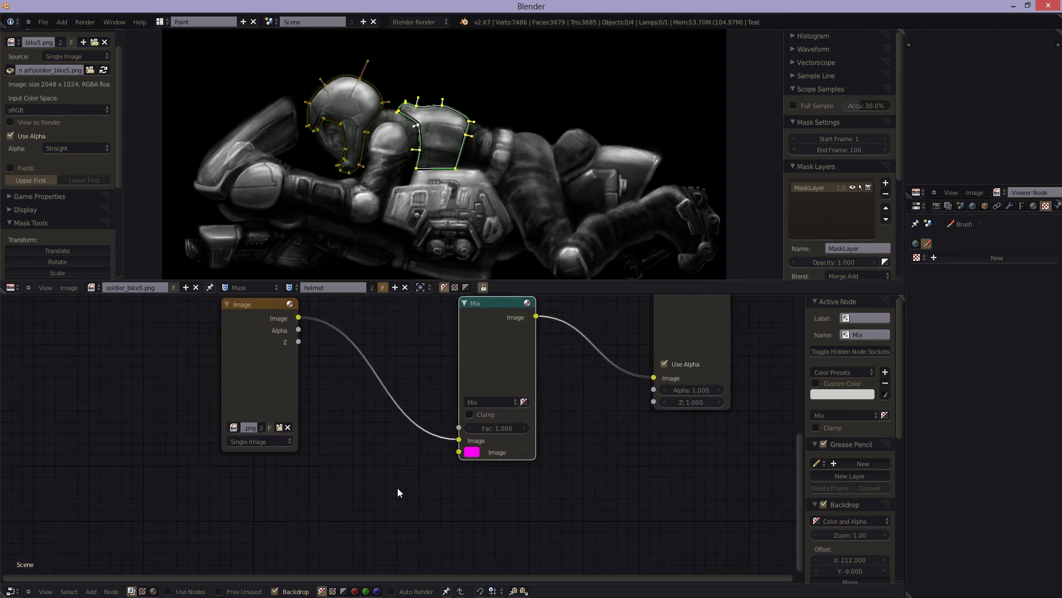
pyautogui.hotkey('shift', 'a')
pyautogui.moveTo(376, 470)
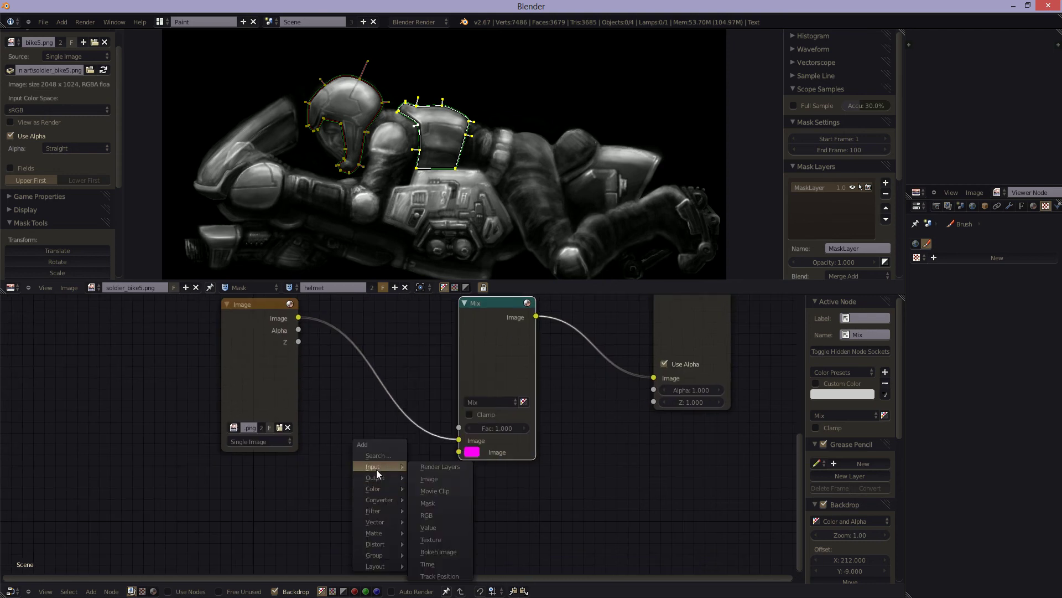
pyautogui.click(437, 501)
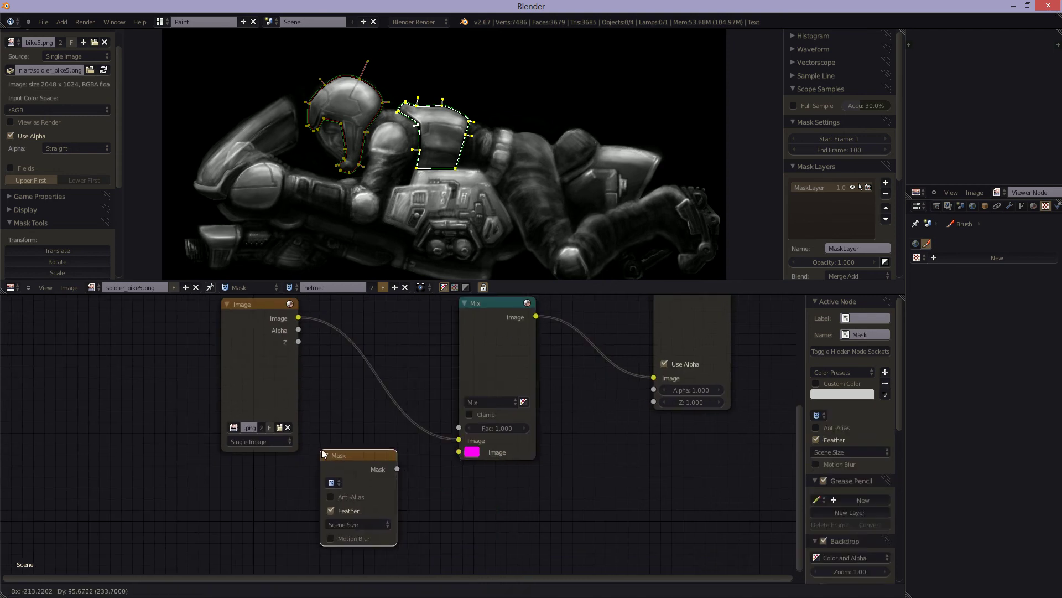
pyautogui.click(391, 476)
pyautogui.moveTo(420, 442); pyautogui.dragTo(457, 430)
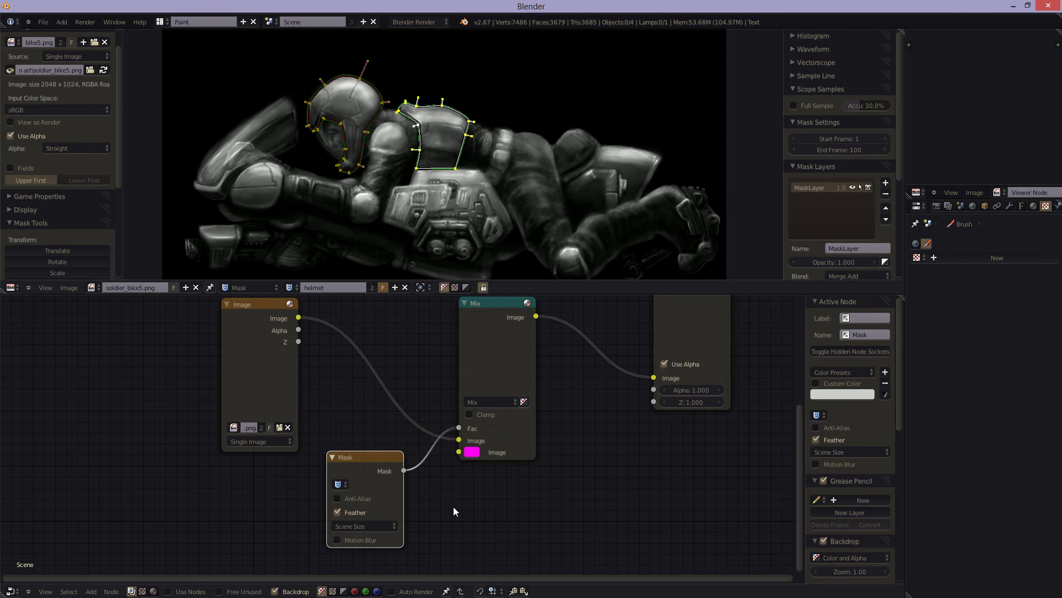
# - Enable Anti-Alias on the Mask node and assign it the helmet mask
pyautogui.click(337, 500)
pyautogui.click(339, 485)
pyautogui.click(349, 369)
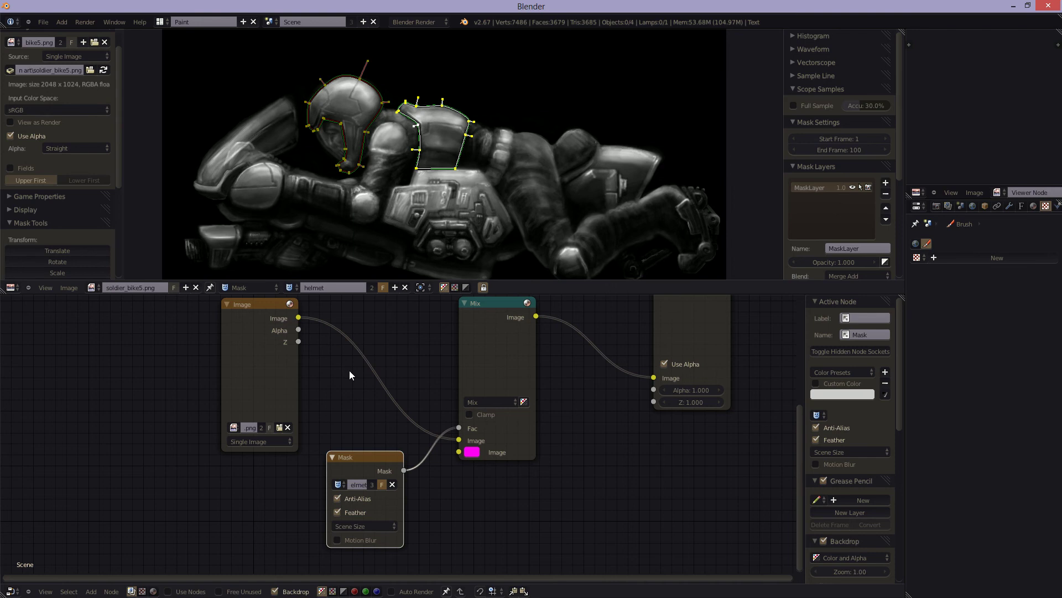
# - Switch the Mask node's size source to Fixed and set its size to X 2048 and Y 1024
pyautogui.moveTo(351, 530); pyautogui.dragTo(338, 499, button='middle')
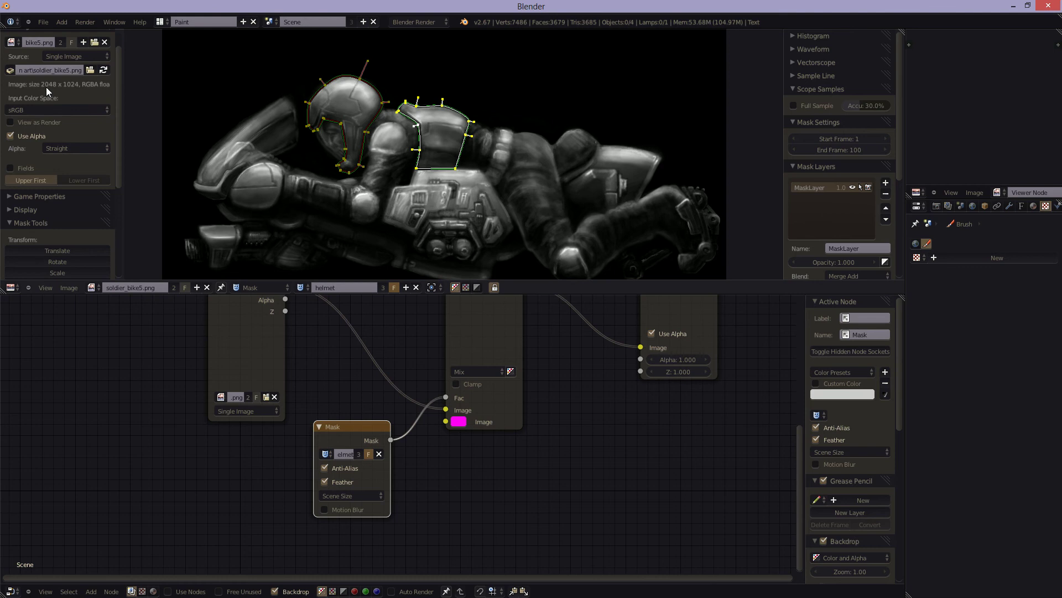
pyautogui.click(337, 495)
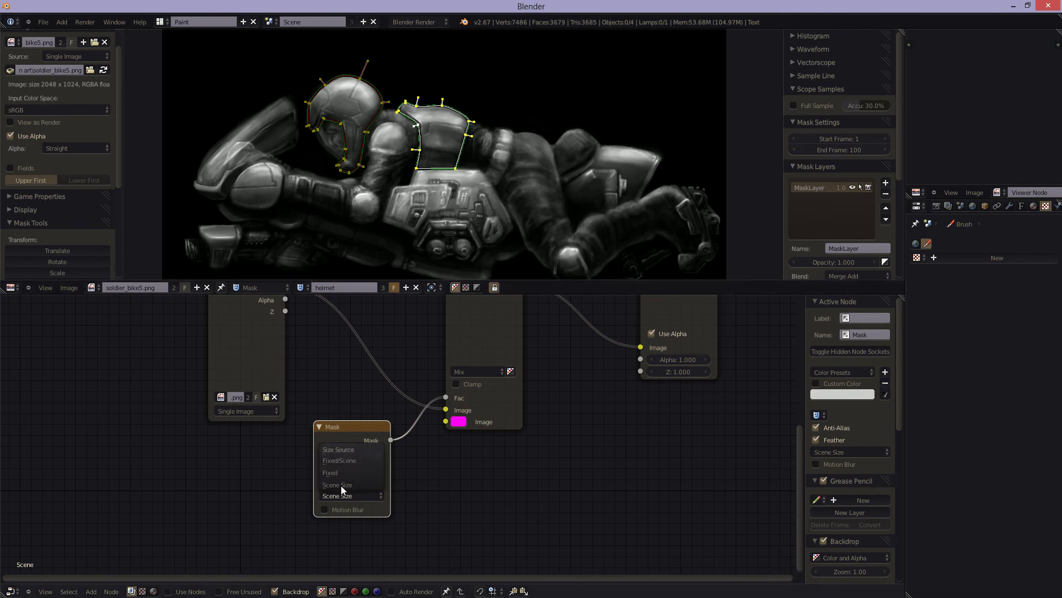
pyautogui.click(342, 472)
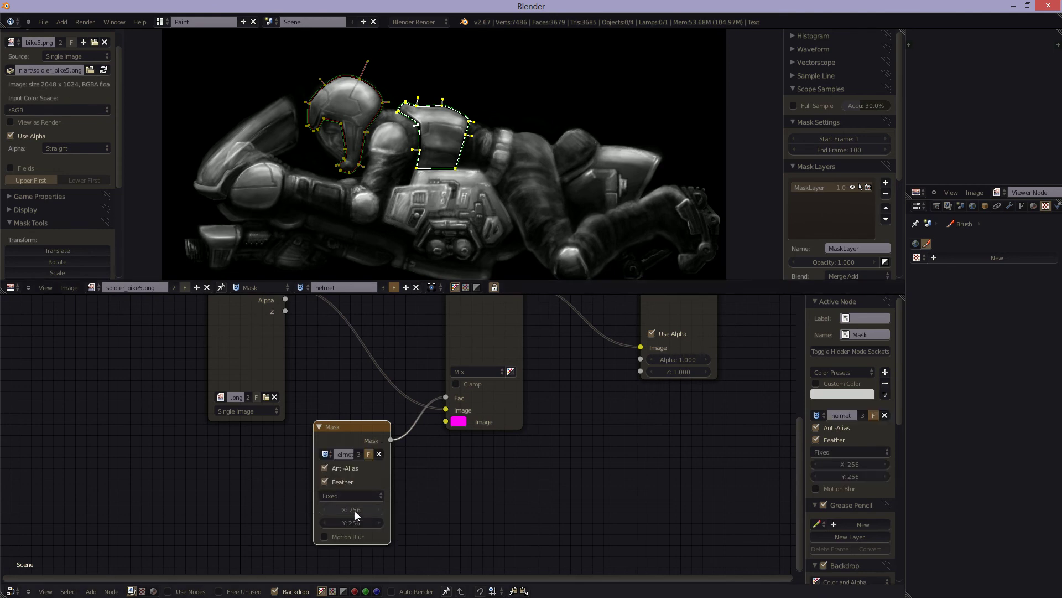
pyautogui.click(354, 510)
pyautogui.write('2048')
pyautogui.press('Tab')
pyautogui.write('1024')
pyautogui.press('Return')
# - Enable Use Nodes for the compositing tree and reposition the nodes and backdrop to show the masked areas
pyautogui.moveTo(493, 474); pyautogui.dragTo(415, 534, button='middle')
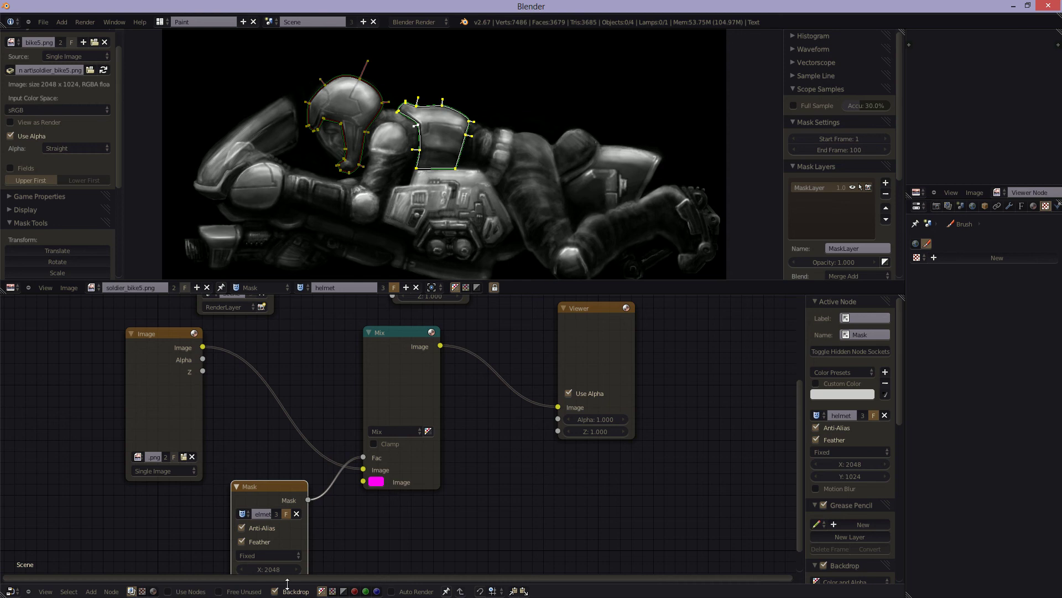
pyautogui.click(169, 592)
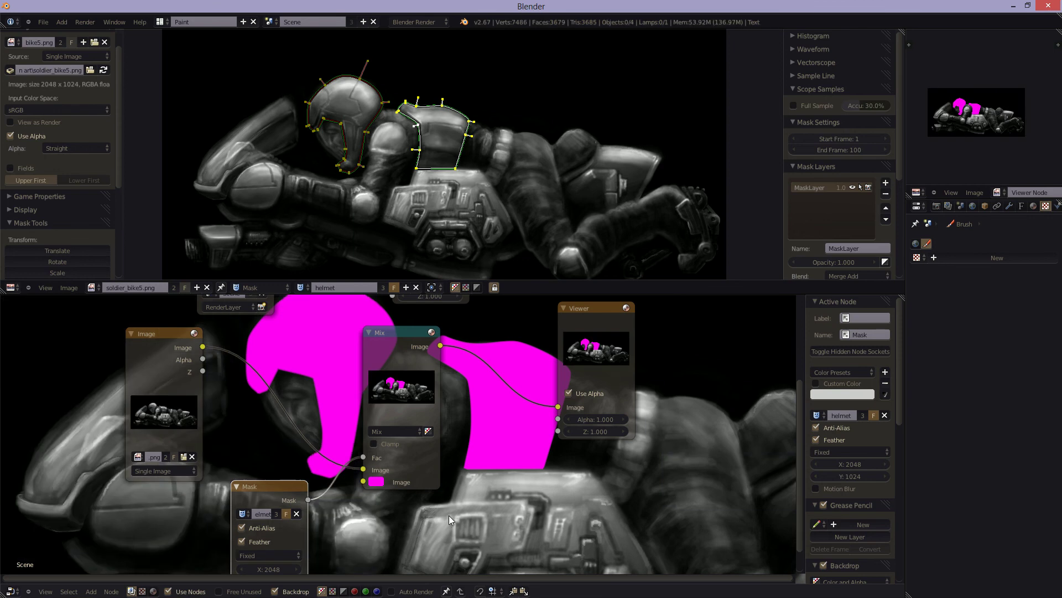
pyautogui.moveTo(491, 506); pyautogui.dragTo(470, 498, button='middle')
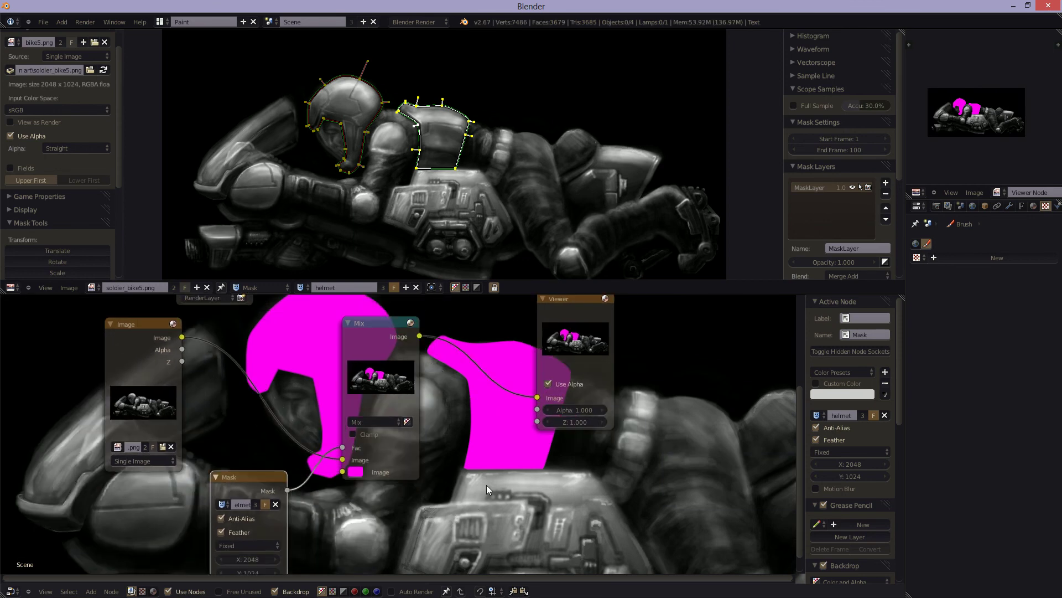
pyautogui.moveTo(523, 454); pyautogui.dragTo(515, 451, button='middle')
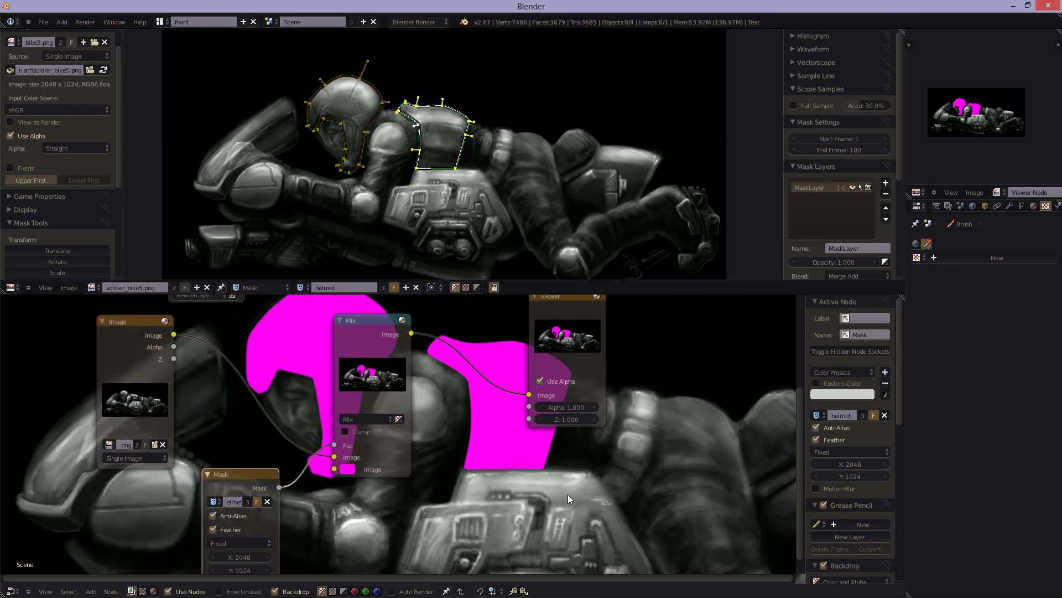
pyautogui.keyDown('alt'); pyautogui.moveTo(572, 496); pyautogui.dragTo(537, 516, button='middle'); pyautogui.keyUp('alt')
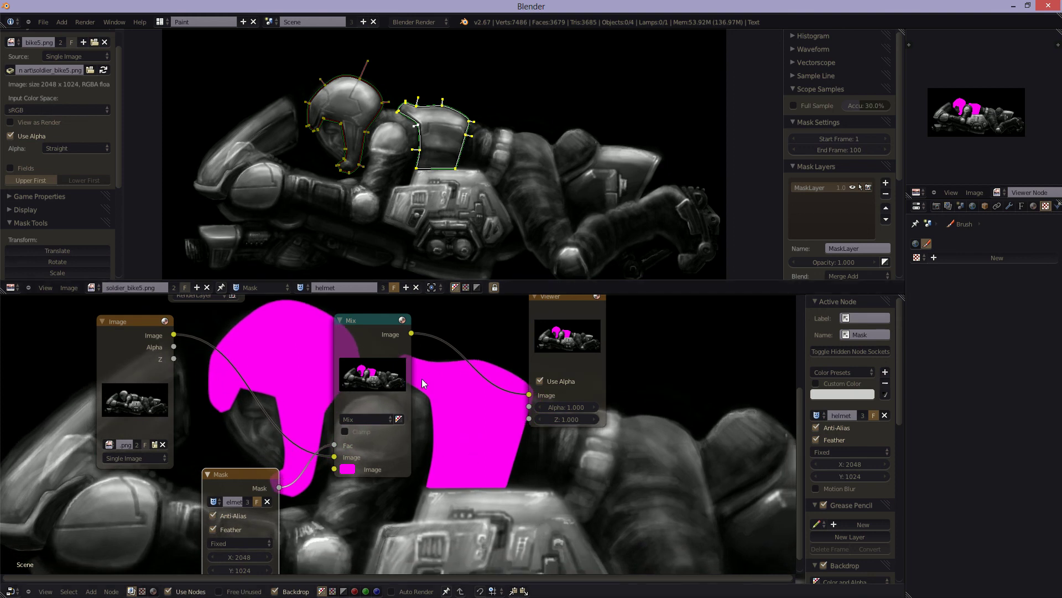
# - Set the Mix node's blend mode to Overlay
pyautogui.keyDown('ctrl'); pyautogui.moveTo(390, 403); pyautogui.dragTo(570, 437, button='middle'); pyautogui.keyUp('ctrl')
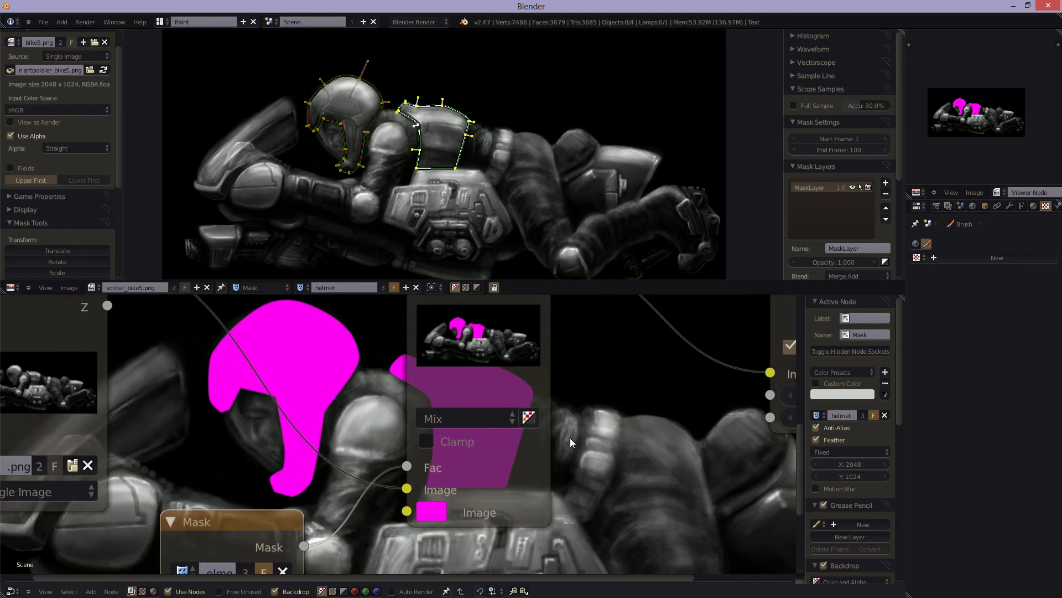
pyautogui.click(462, 419)
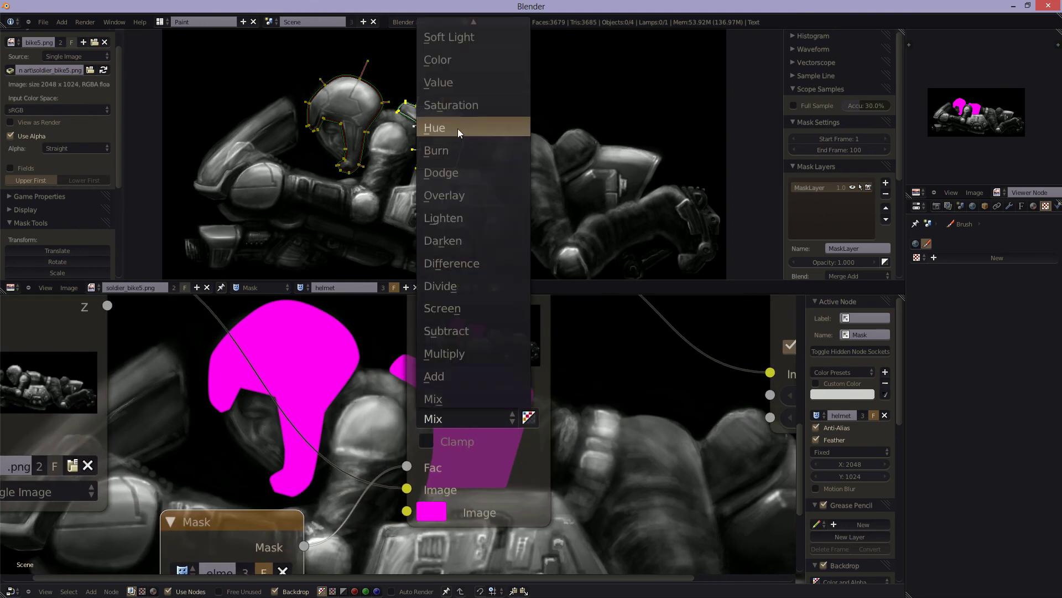
pyautogui.click(448, 195)
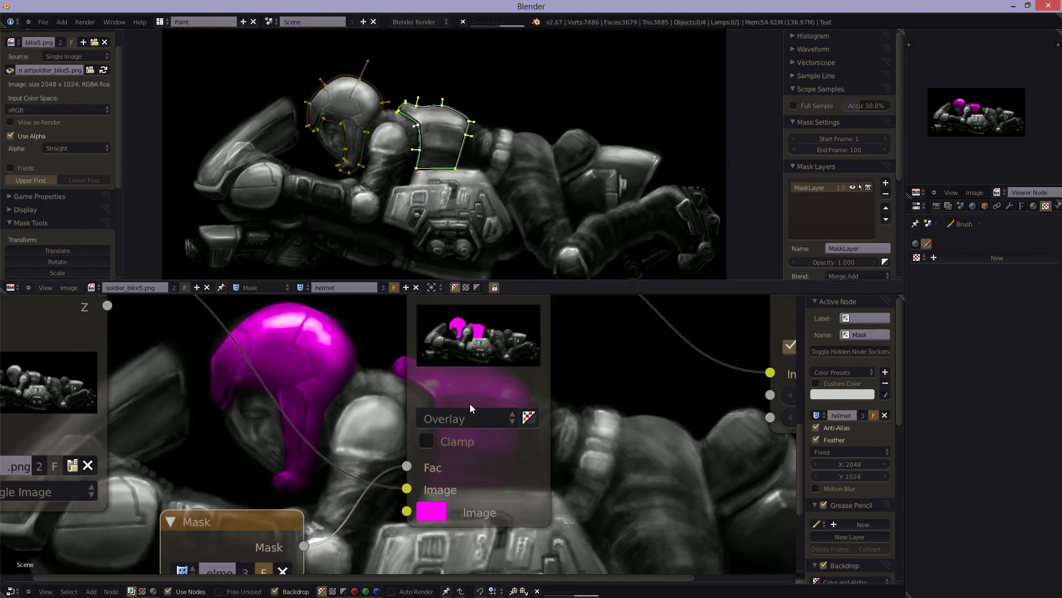
# - Include the second input's alpha in the Mix operation and set the magenta colour's alpha to 0.5
pyautogui.moveTo(512, 421); pyautogui.dragTo(568, 397, button='middle')
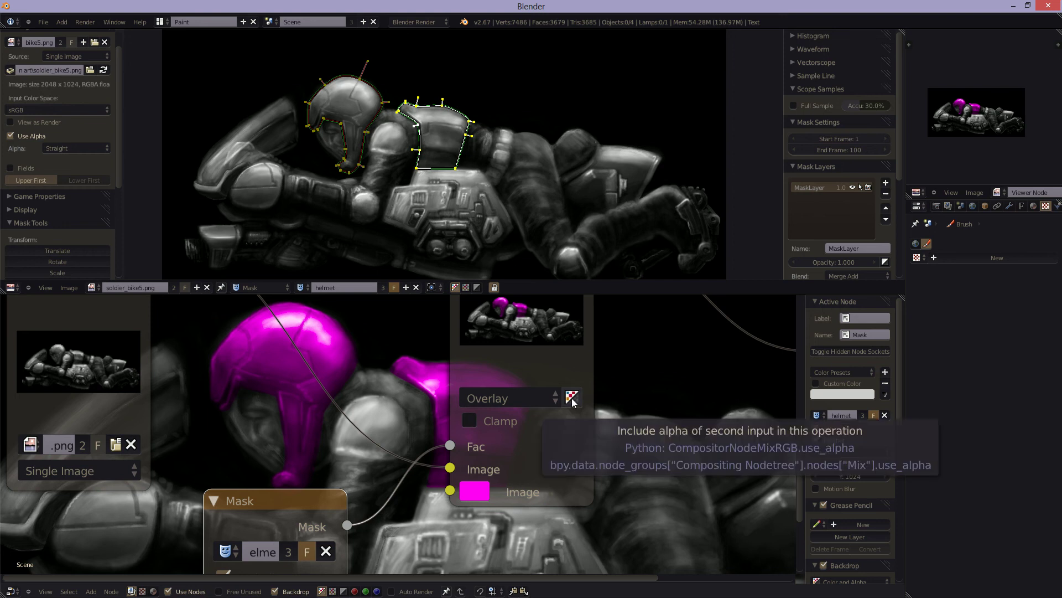
pyautogui.click(476, 490)
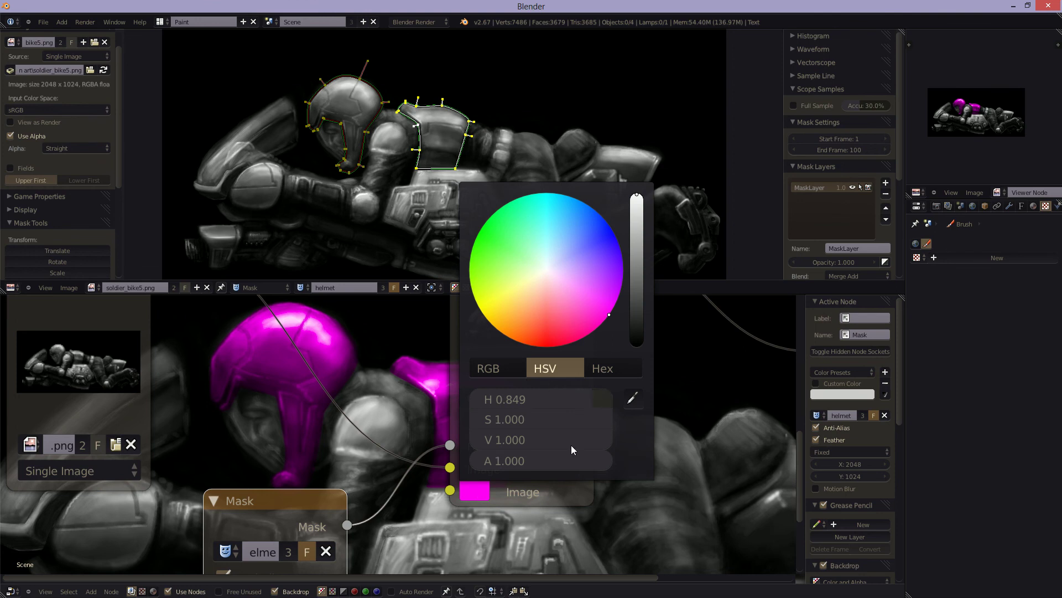
pyautogui.click(530, 460)
pyautogui.write('0.5')
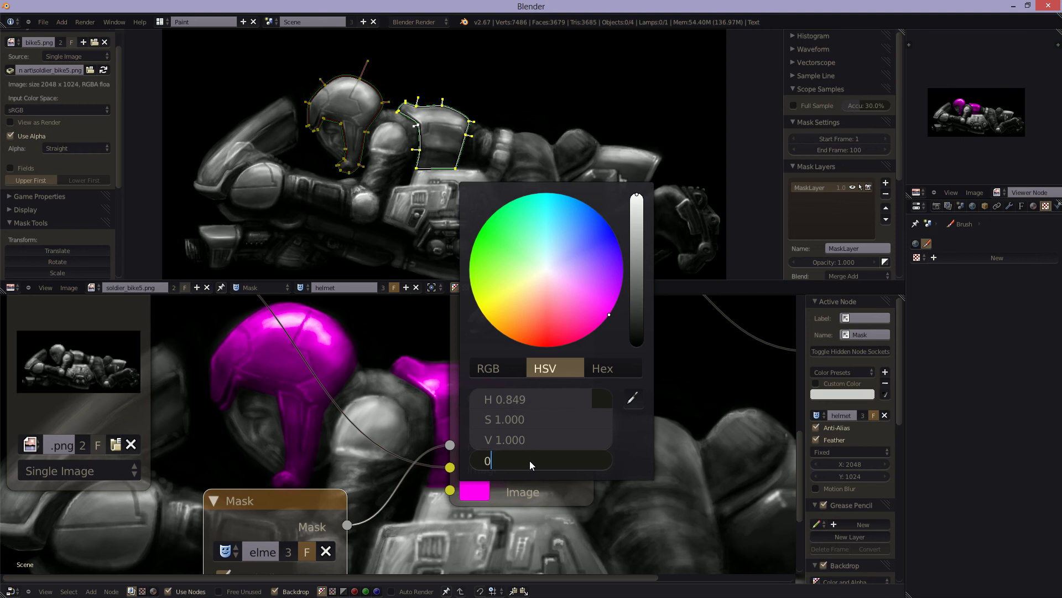
pyautogui.press('Return')
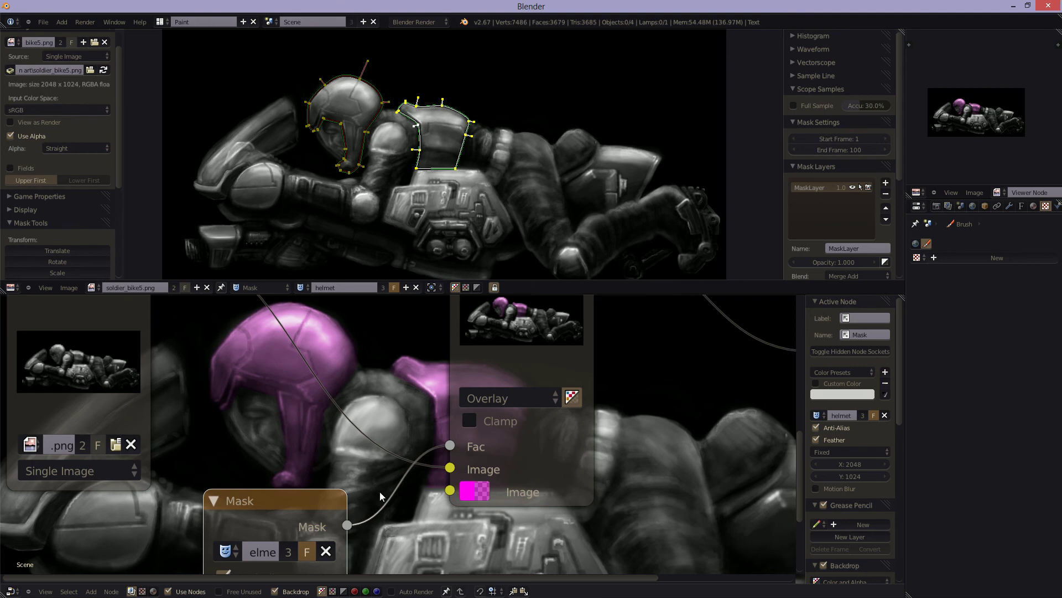
# - Change the Mix node's second input colour to dark green with hue 0.383, saturation 0.881 and value 0.397, and raise its alpha above 0.5
pyautogui.click(470, 492)
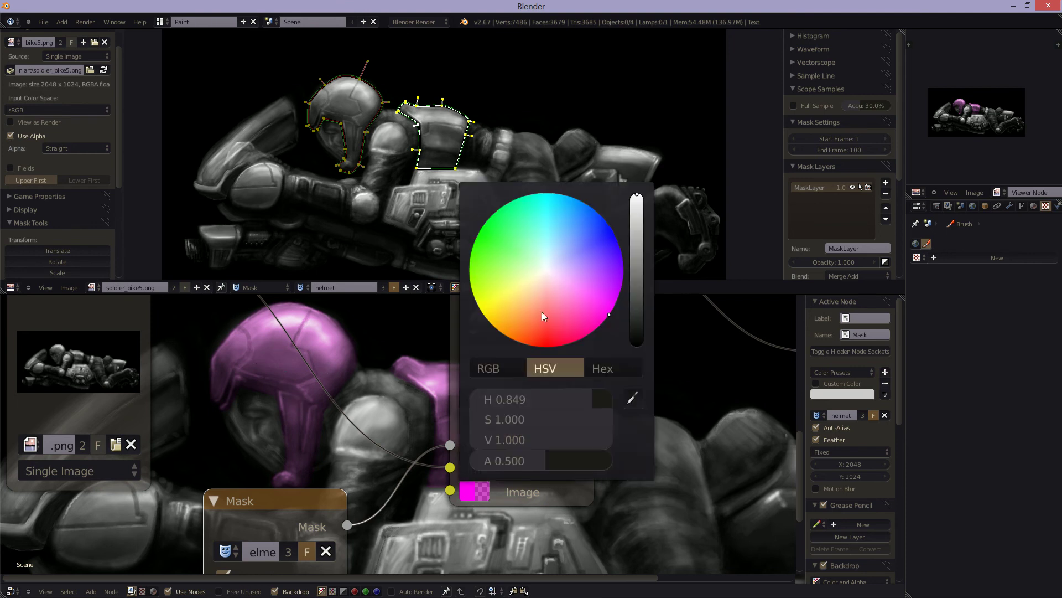
pyautogui.click(496, 227)
pyautogui.keyDown('shift'); pyautogui.moveTo(524, 231); pyautogui.dragTo(515, 228); pyautogui.keyUp('shift')
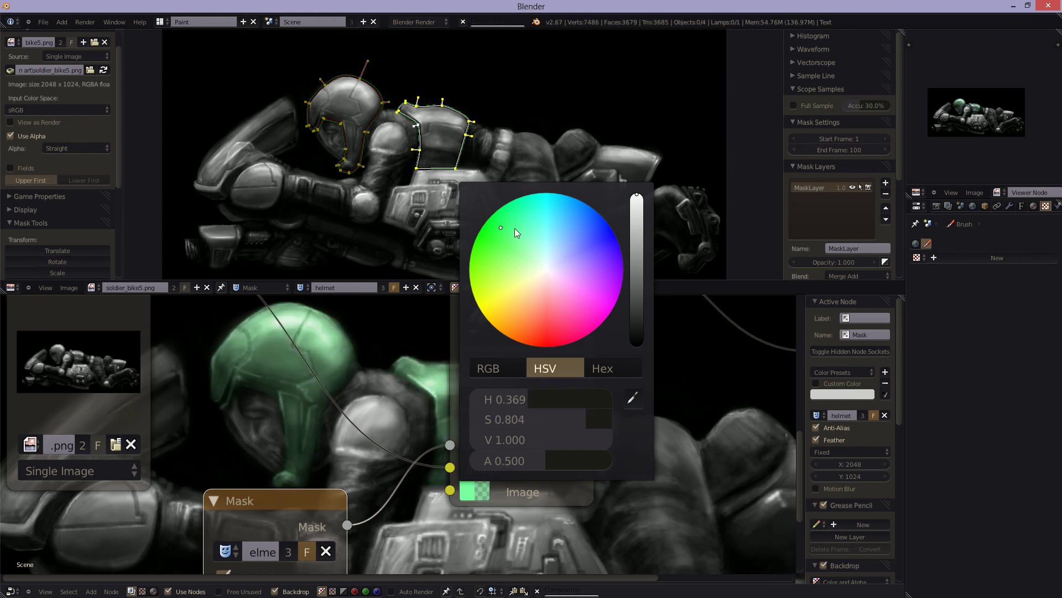
pyautogui.click(637, 244)
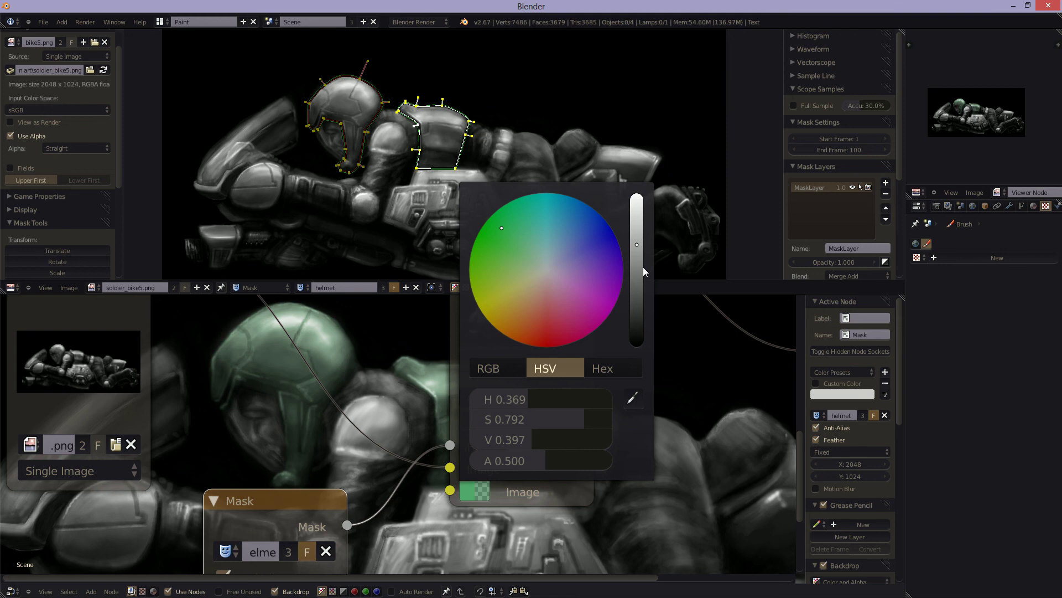
pyautogui.keyDown('shift'); pyautogui.moveTo(505, 230); pyautogui.dragTo(500, 220); pyautogui.keyUp('shift')
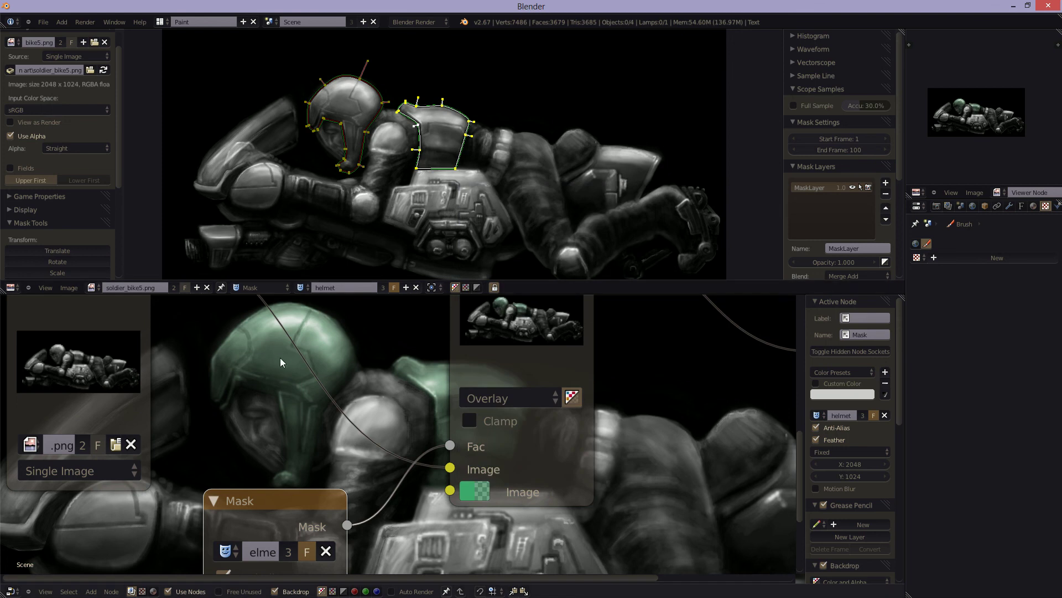
pyautogui.click(480, 493)
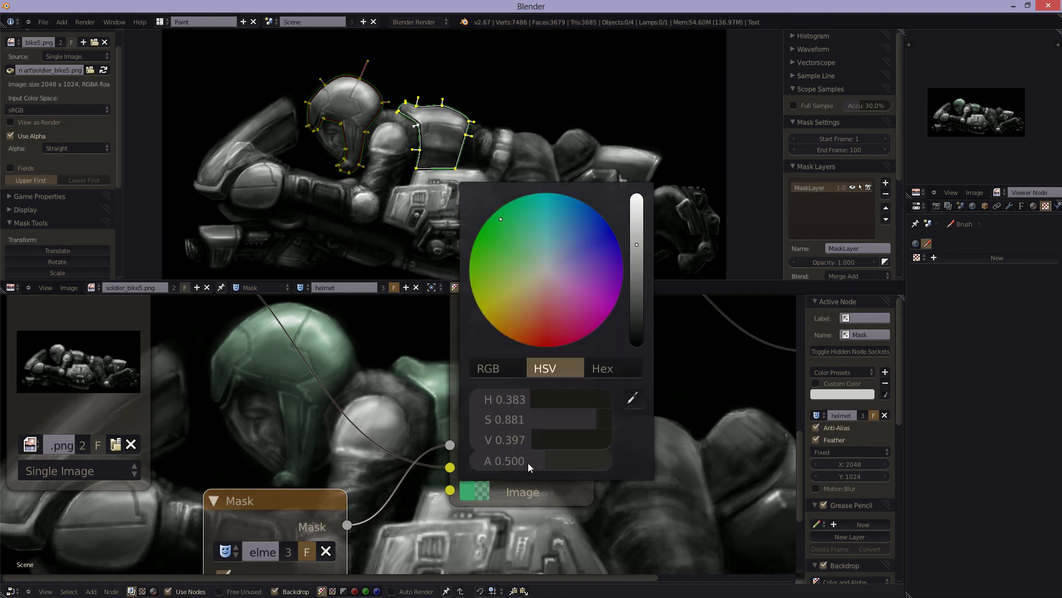
pyautogui.moveTo(520, 462); pyautogui.dragTo(563, 466)
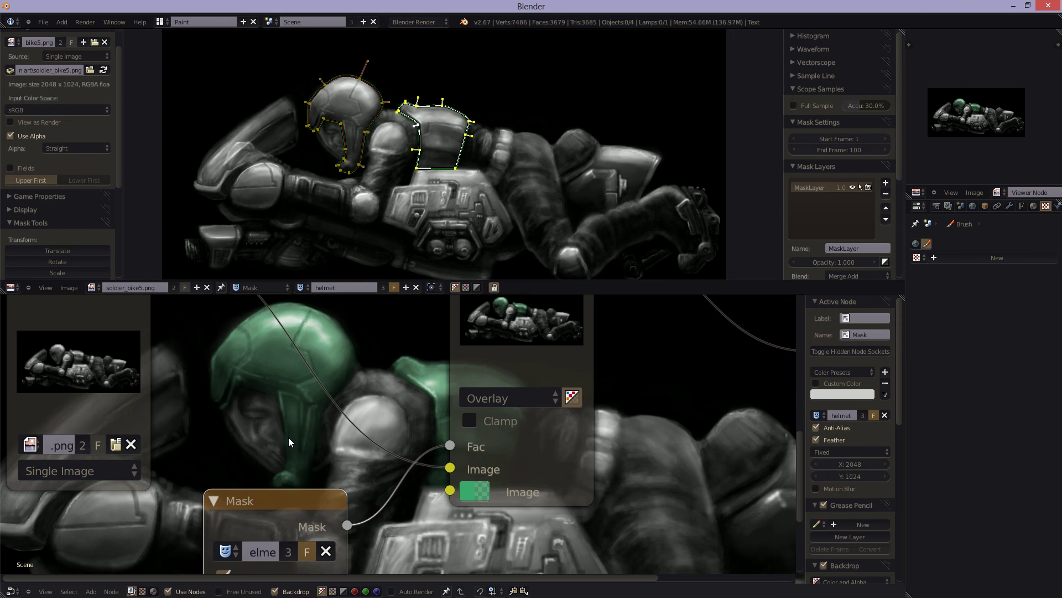
# - Try the Color, Multiply, Darken and Subtract blend modes on the Mix node
pyautogui.scroll(-2, 307, 440)
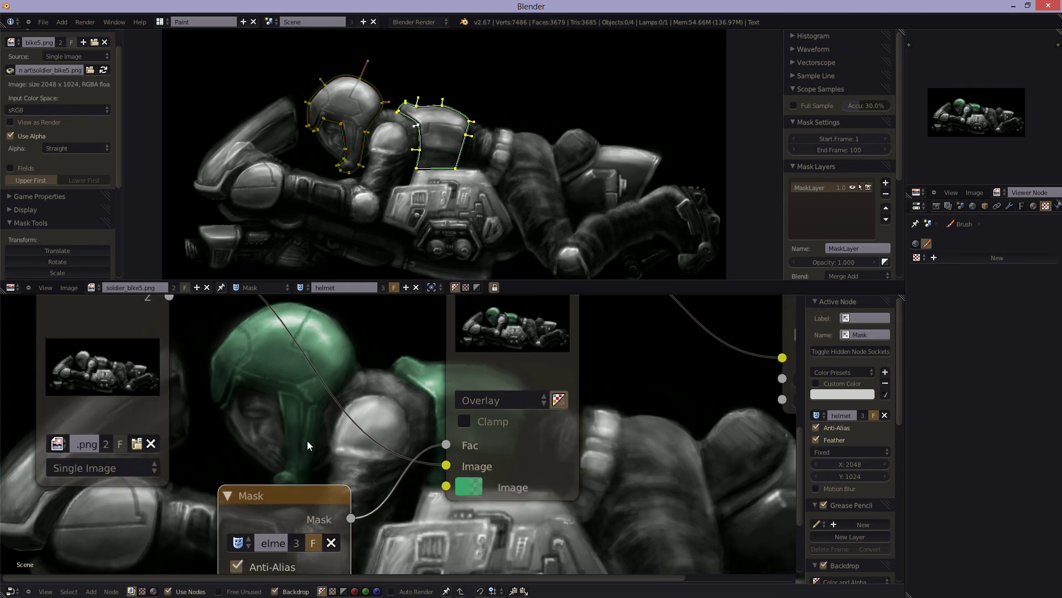
pyautogui.moveTo(307, 441); pyautogui.dragTo(322, 458, button='middle')
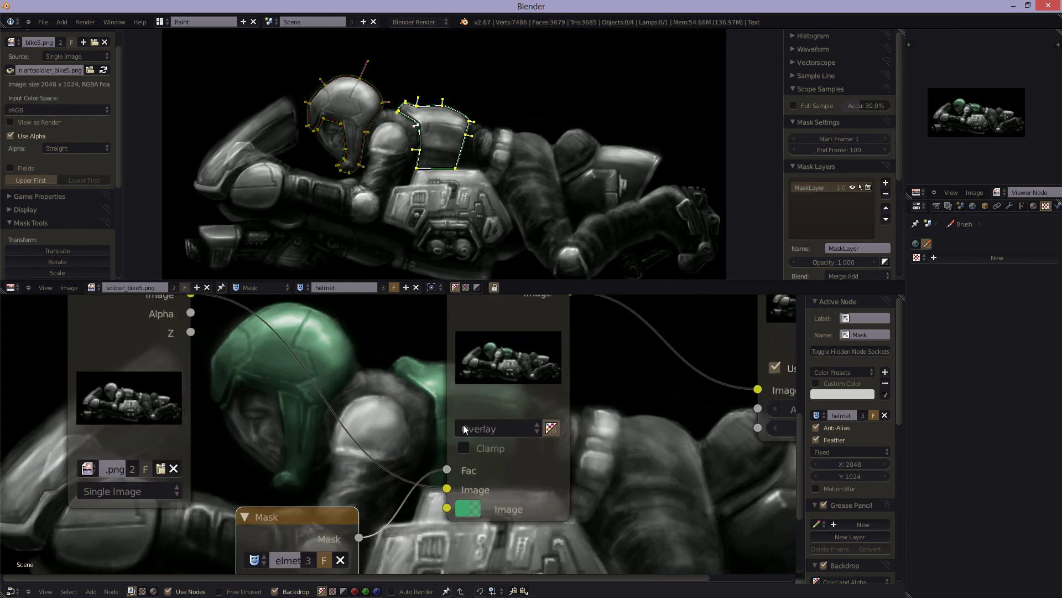
pyautogui.click(495, 430)
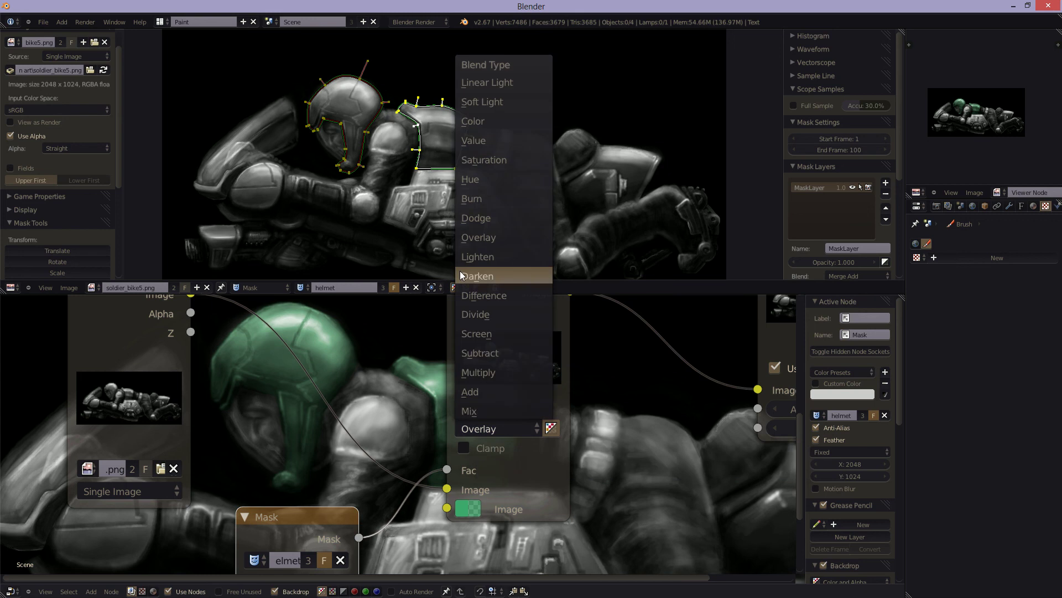
pyautogui.click(490, 120)
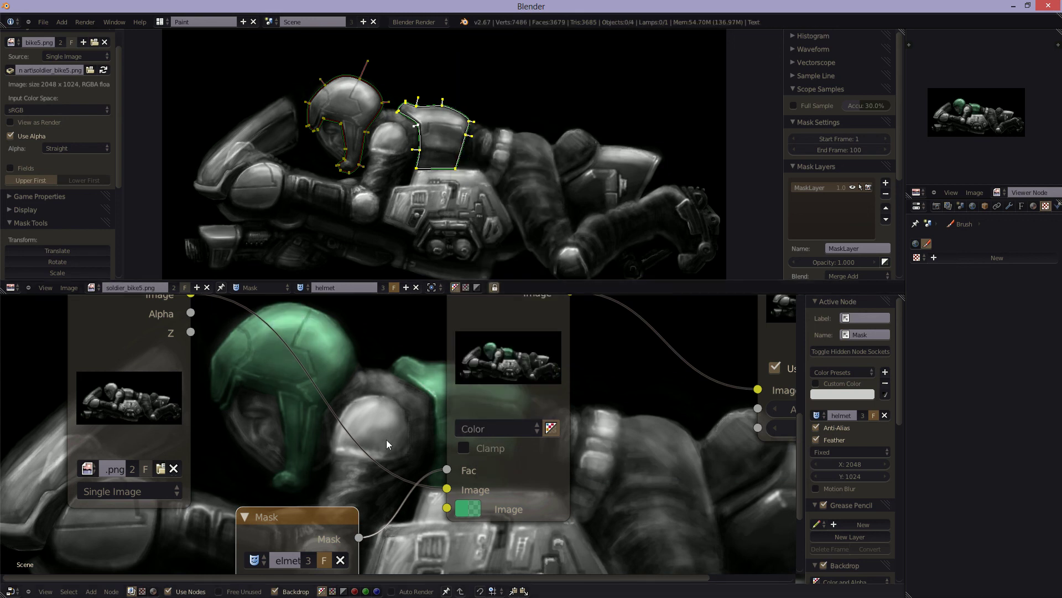
pyautogui.click(497, 427)
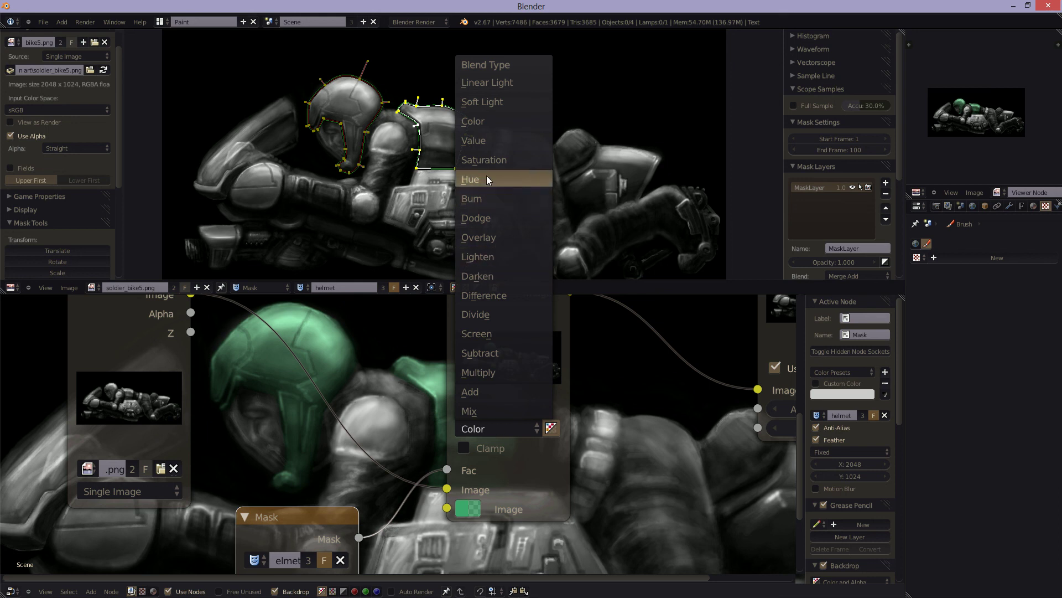
pyautogui.click(487, 372)
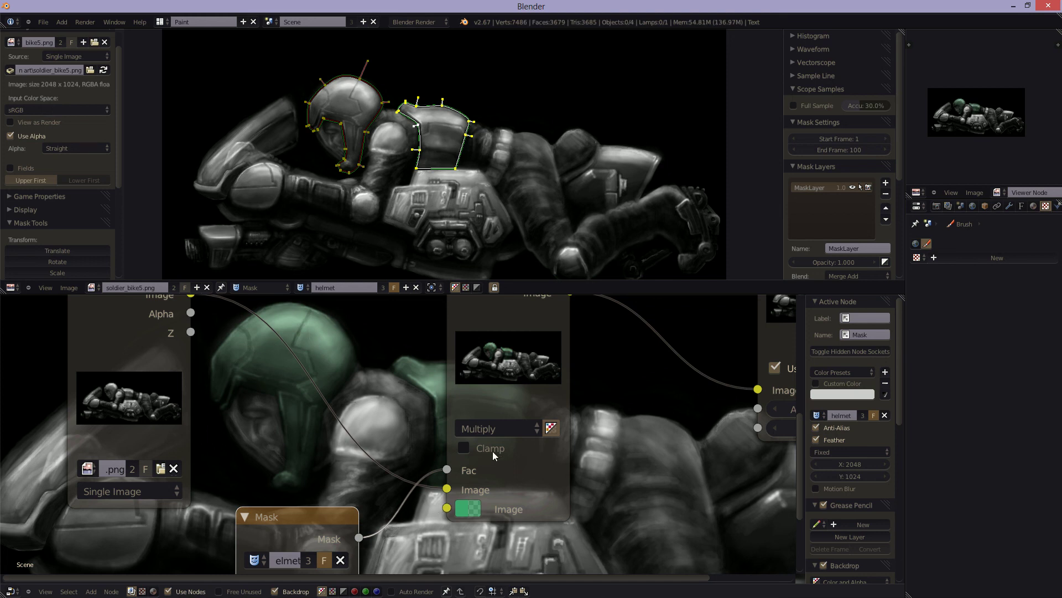
pyautogui.click(495, 430)
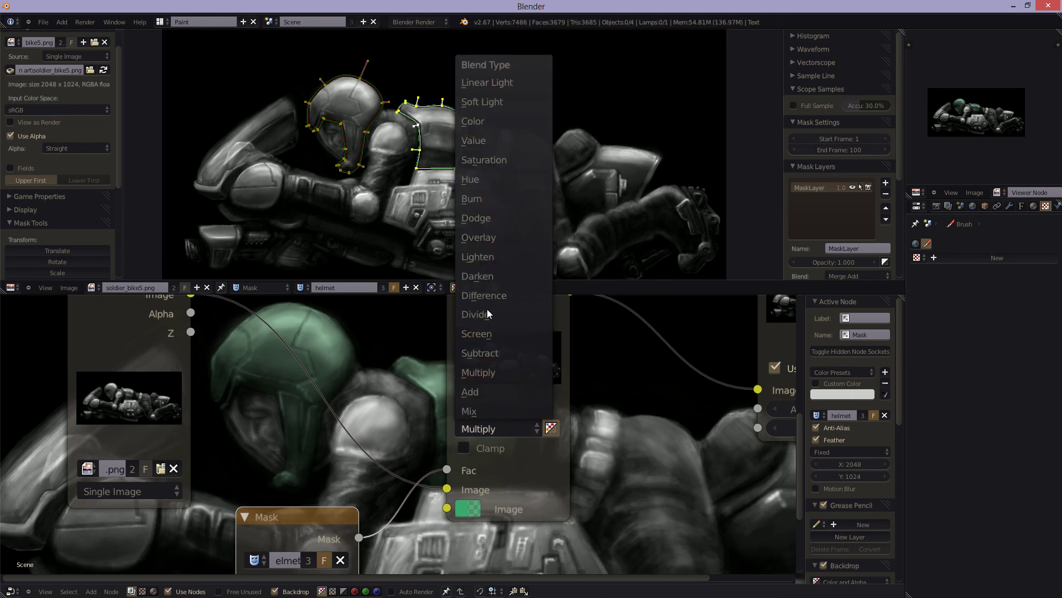
pyautogui.click(487, 271)
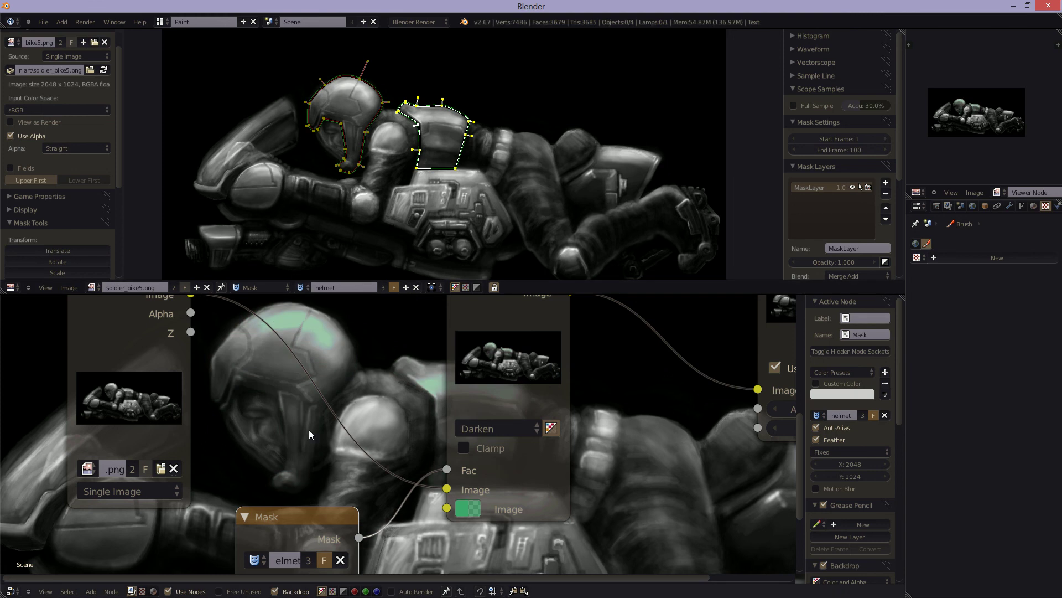
pyautogui.click(483, 429)
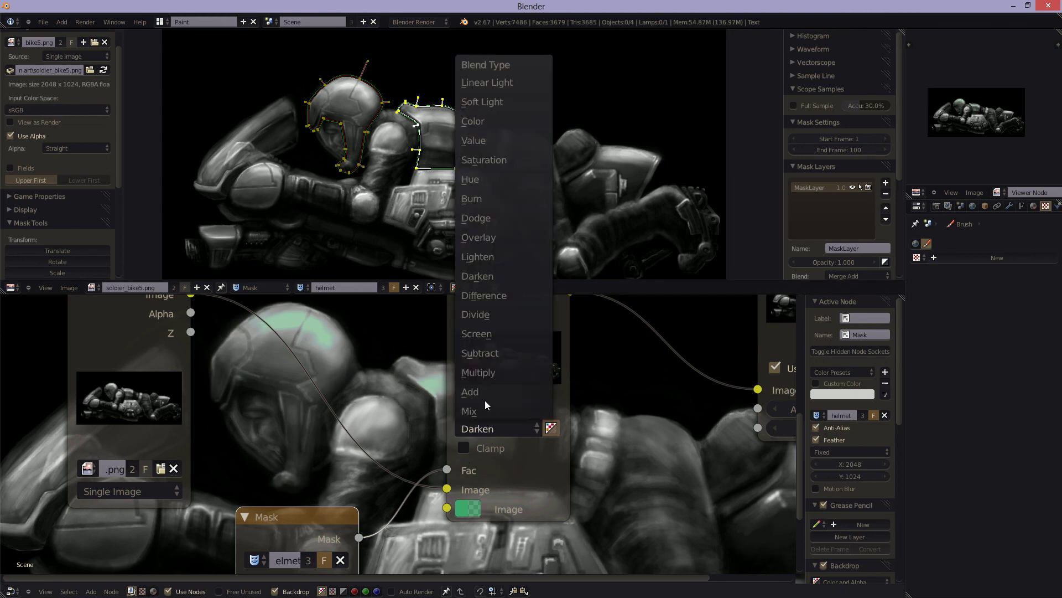
pyautogui.click(483, 354)
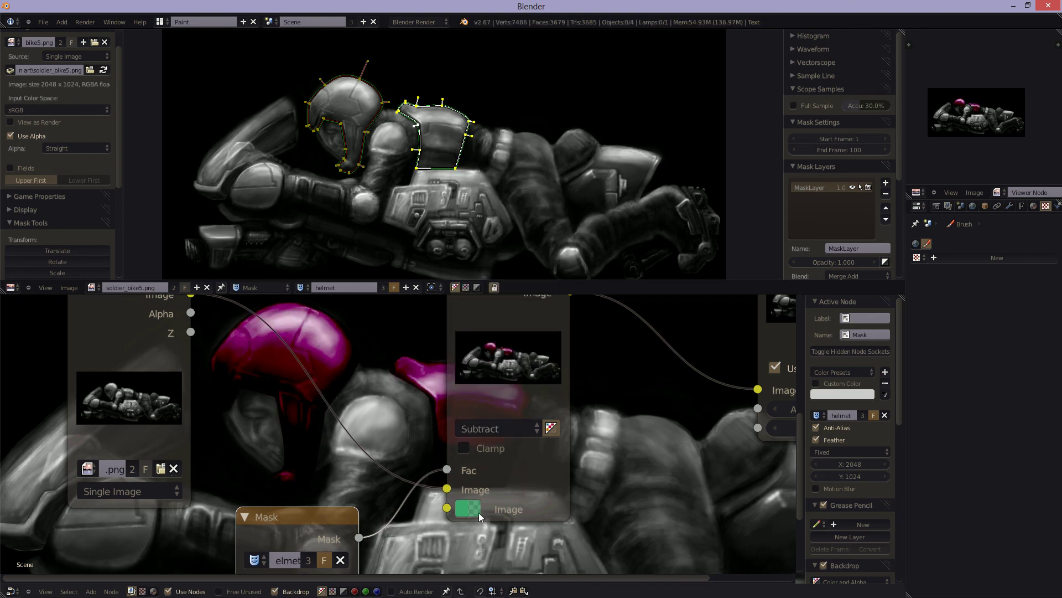
# - Set the Mix node's blend mode to Soft Light
pyautogui.click(499, 430)
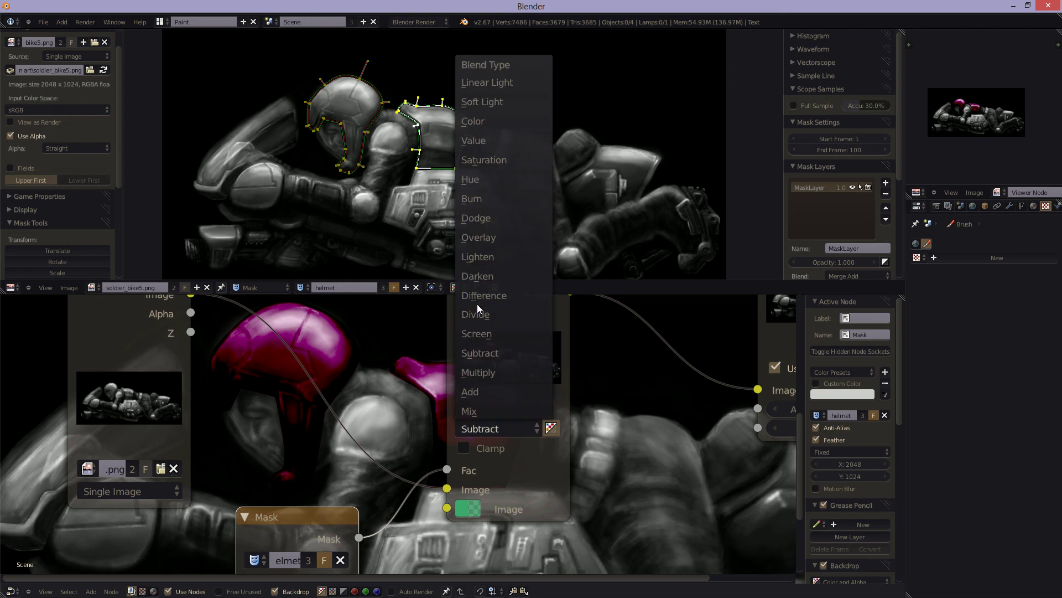
pyautogui.click(487, 99)
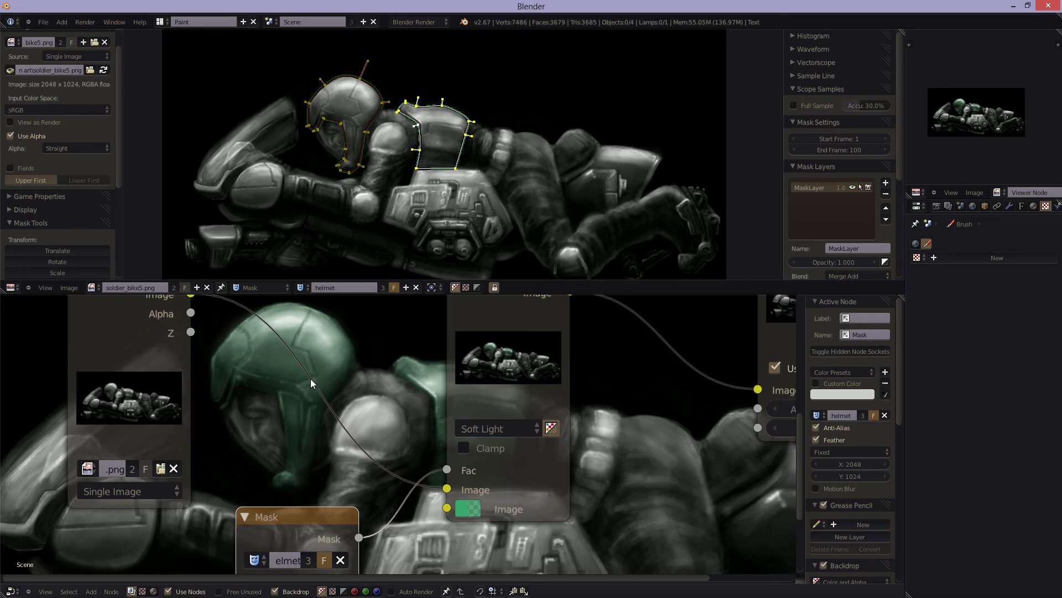
# - Move the Render Layers and Composite nodes slightly up and away from the other nodes in the compositing tree
pyautogui.scroll(-4, 460, 382)
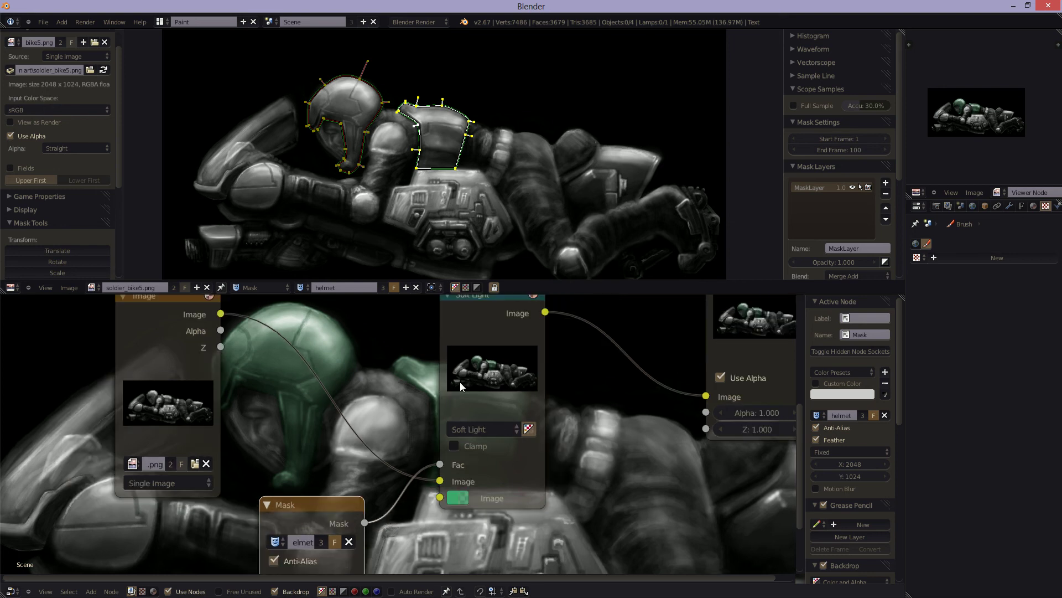
pyautogui.scroll(-3, 534, 403)
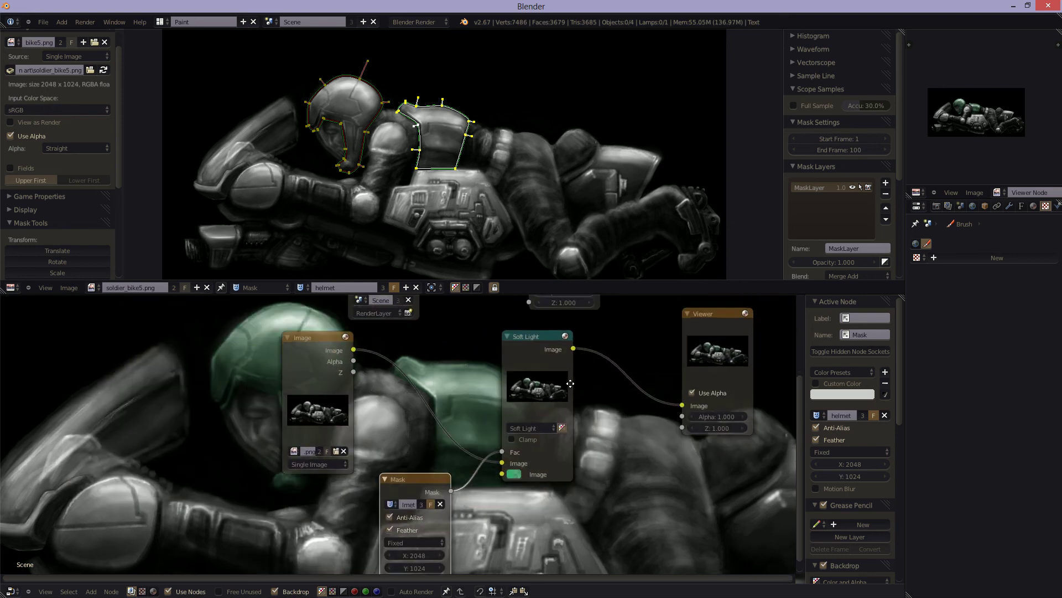
pyautogui.scroll(-3, 490, 416)
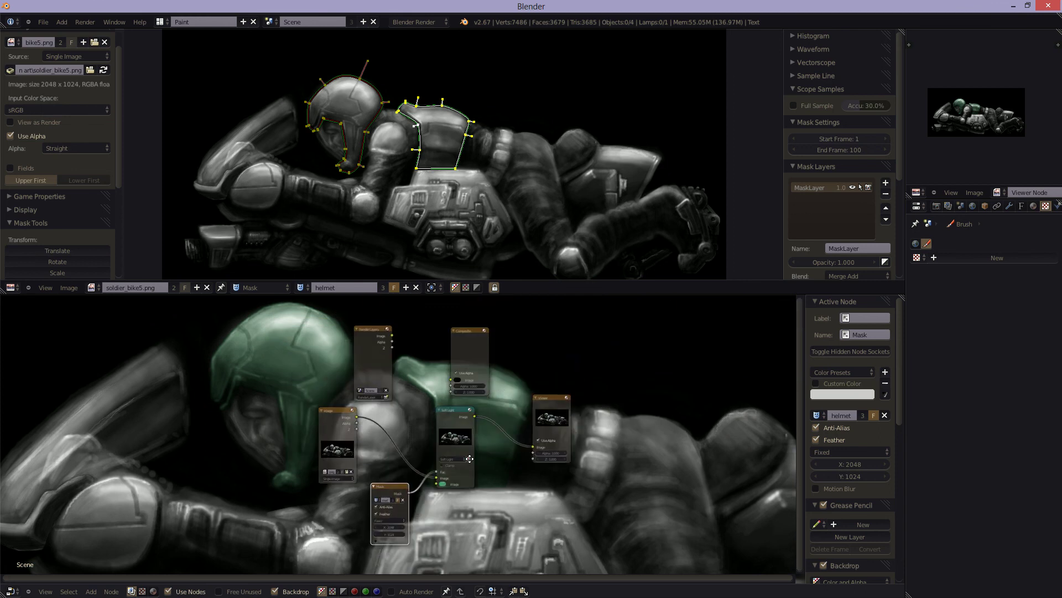
pyautogui.click(360, 331)
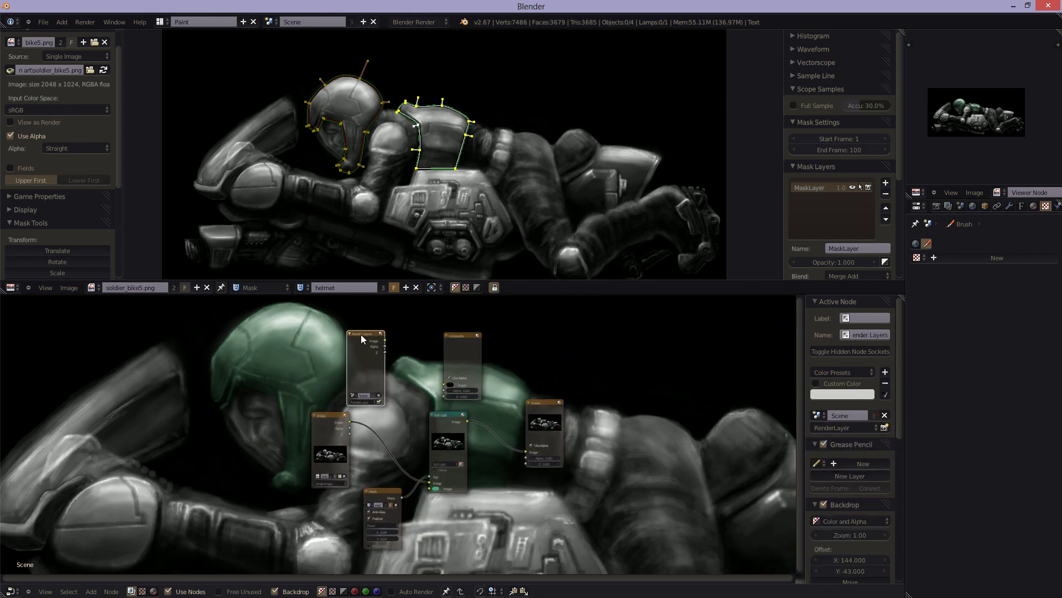
pyautogui.moveTo(361, 334); pyautogui.dragTo(356, 320)
pyautogui.moveTo(465, 333); pyautogui.dragTo(445, 325)
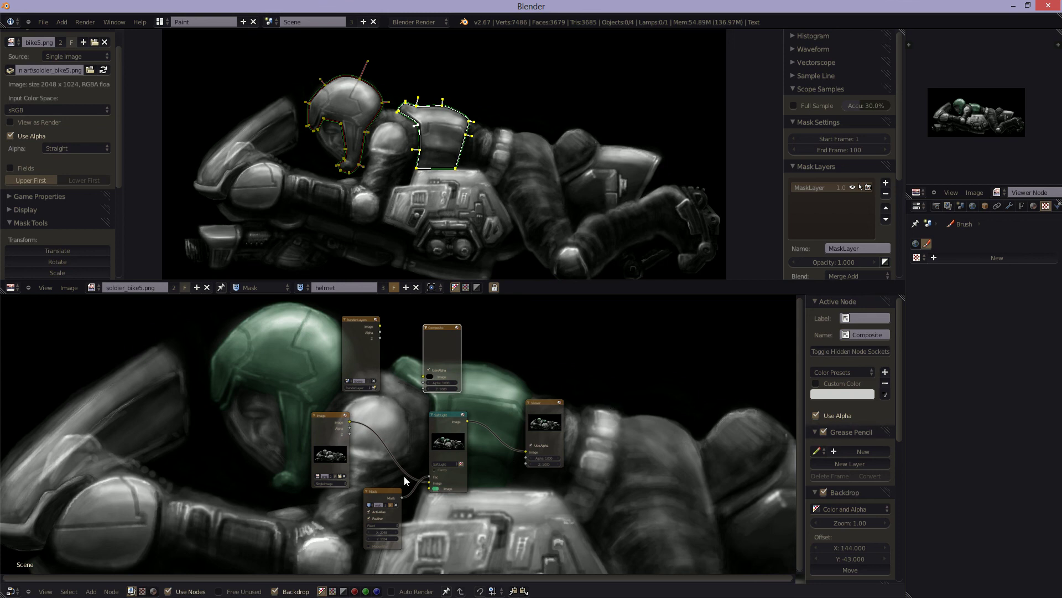
# - Save the Viewer Node image to the Desktop folder as testrender2.png
pyautogui.scroll(5, 977, 153)
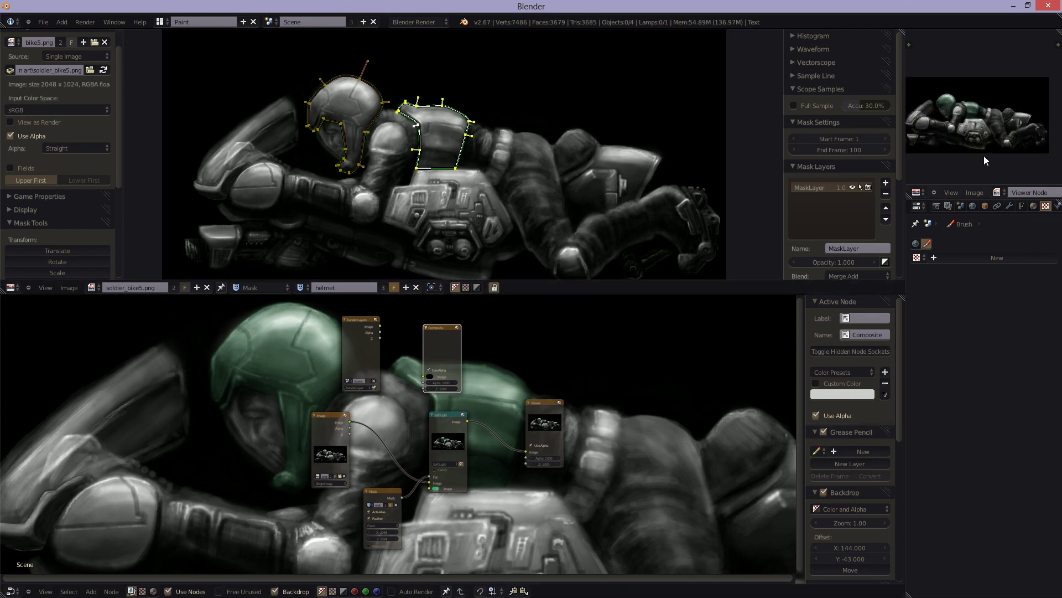
pyautogui.scroll(1, 974, 151)
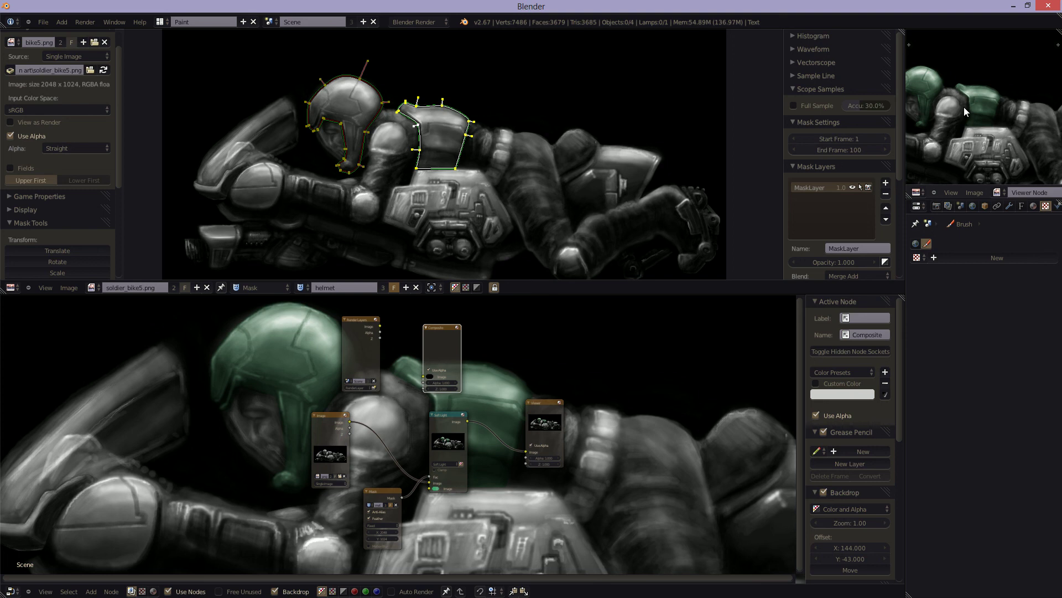
pyautogui.press('F3')
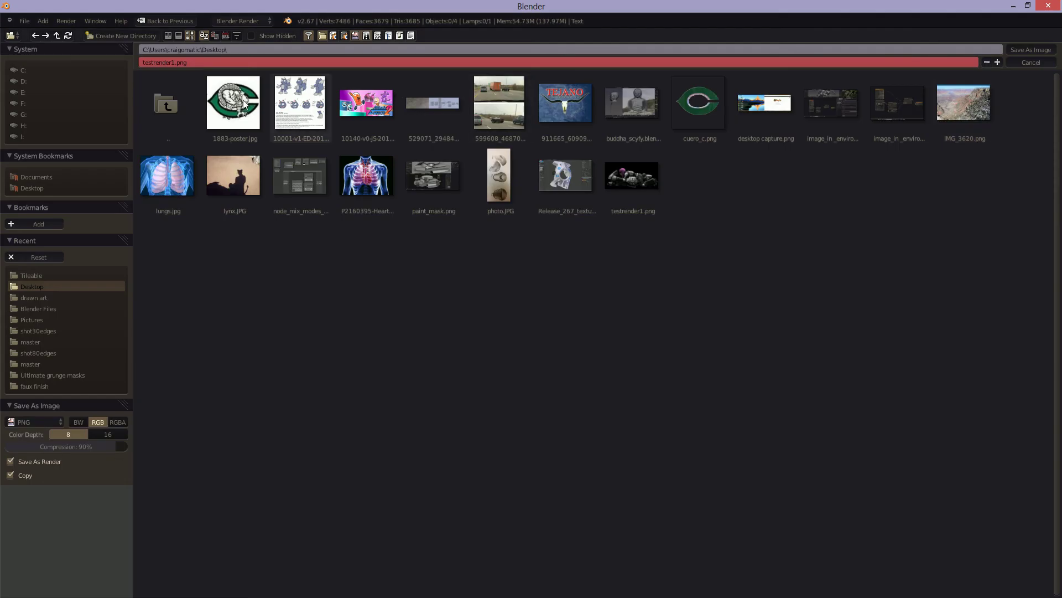
pyautogui.click(652, 180)
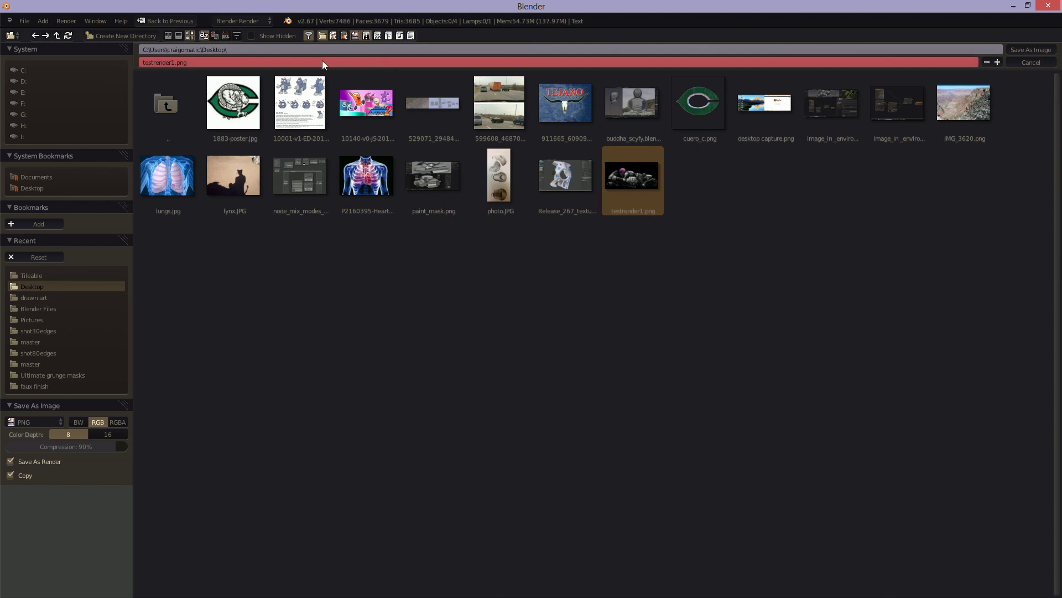
pyautogui.click(997, 62)
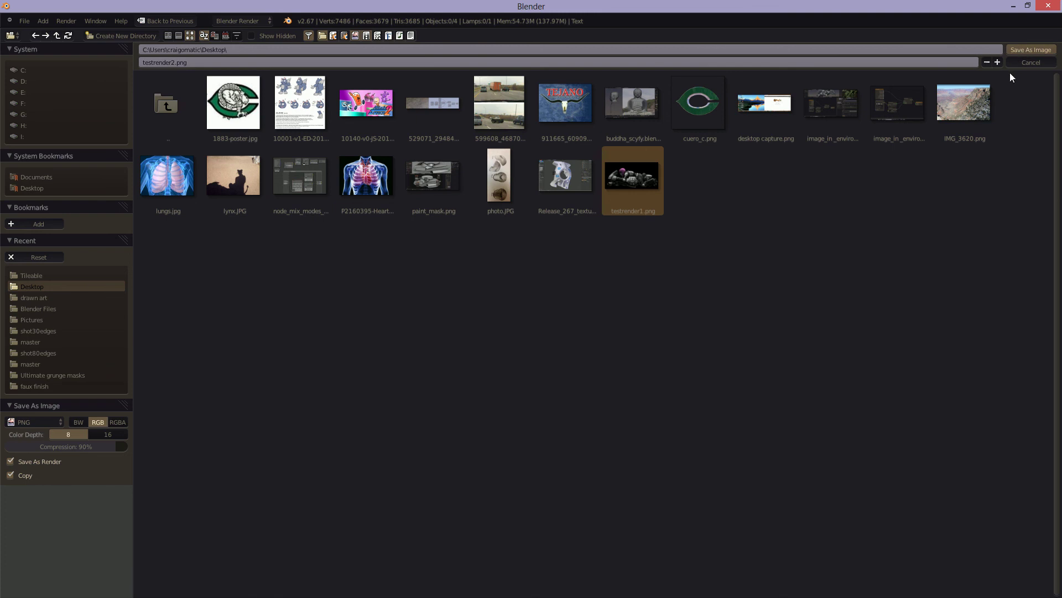
pyautogui.click(1011, 65)
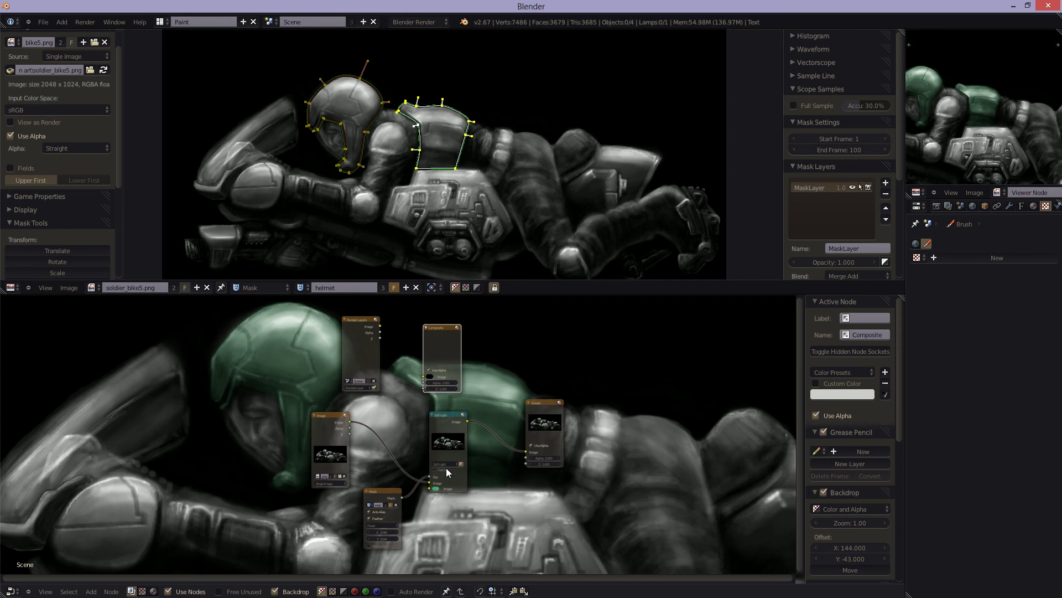
# - Enlarge the image editor showing the soldier painting and switch it from Mask to View mode
pyautogui.moveTo(402, 462); pyautogui.dragTo(441, 452, button='middle')
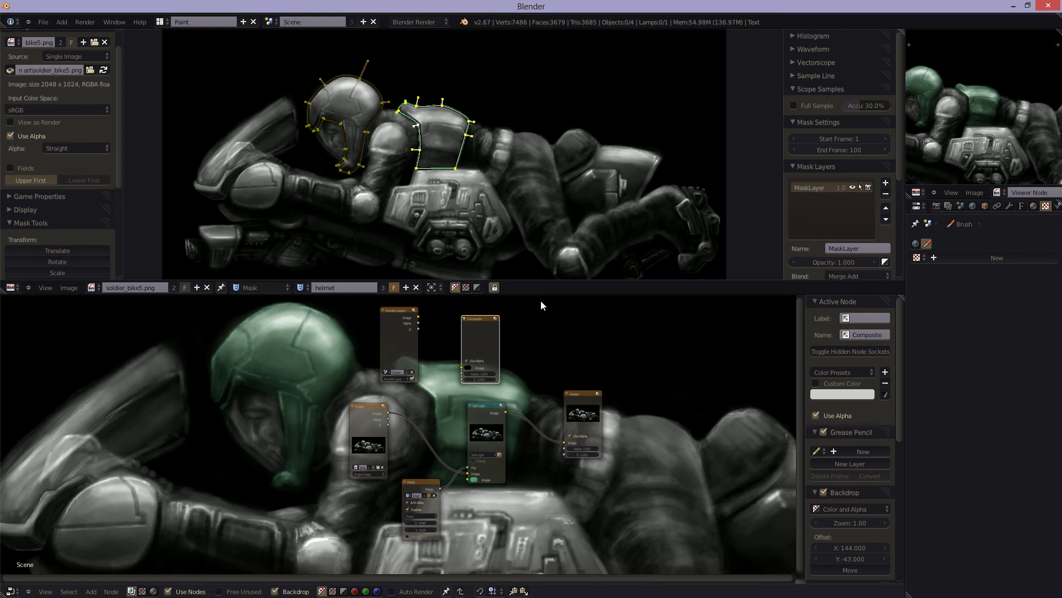
pyautogui.moveTo(541, 295); pyautogui.dragTo(547, 499)
pyautogui.scroll(2, 548, 428)
pyautogui.moveTo(547, 423); pyautogui.dragTo(570, 428, button='middle')
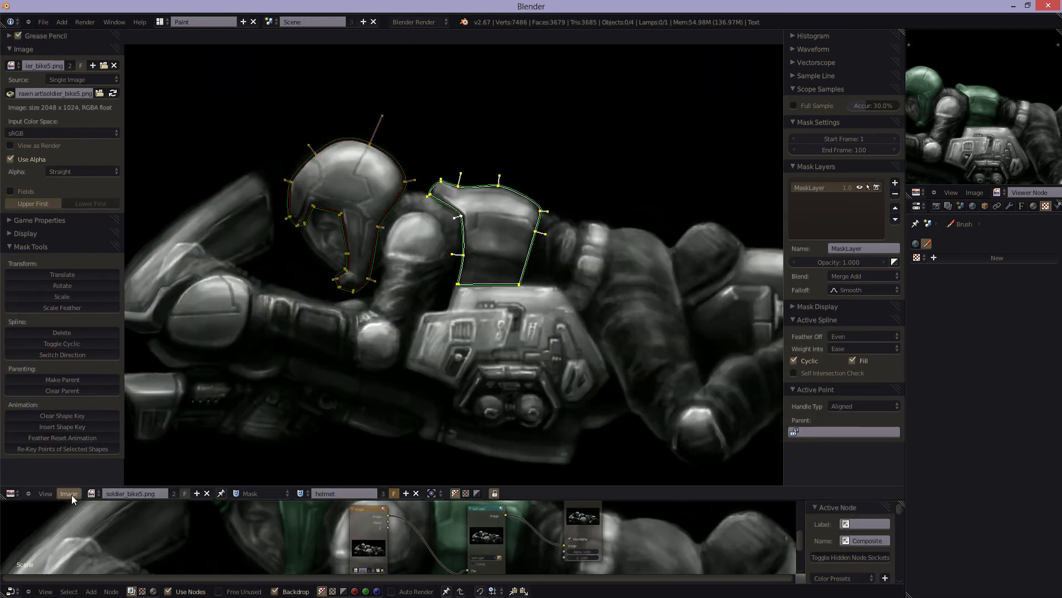
pyautogui.click(243, 494)
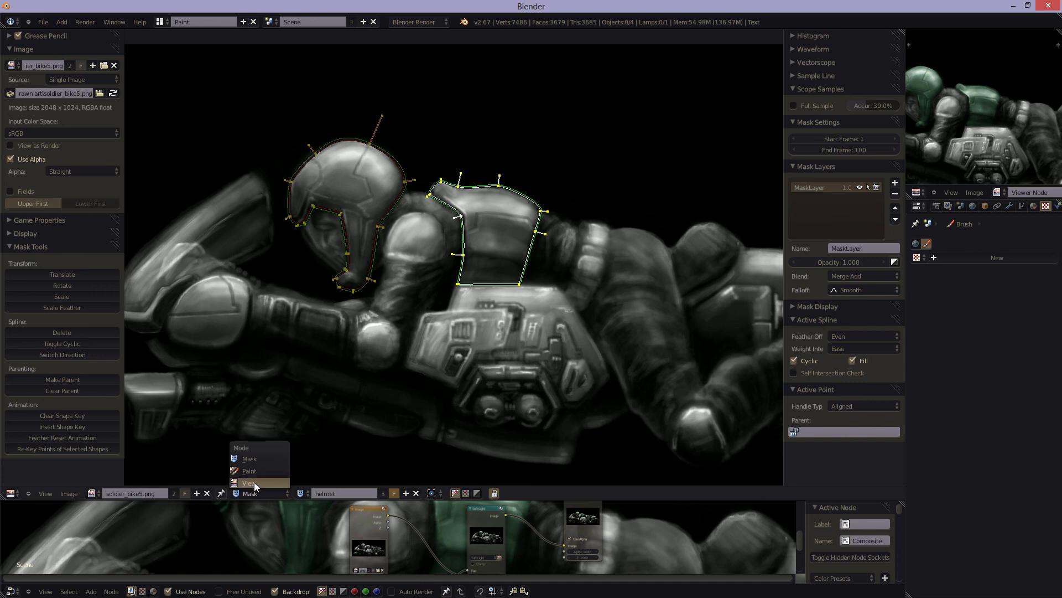
pyautogui.click(254, 483)
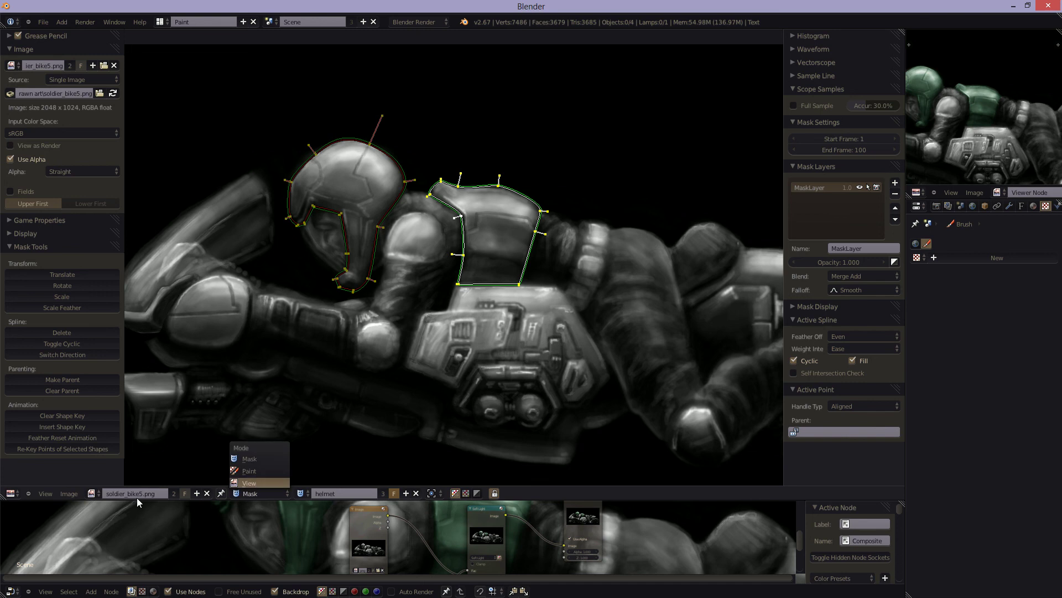
# - Open testrender2.png from the Desktop folder in the image editor
pyautogui.click(69, 493)
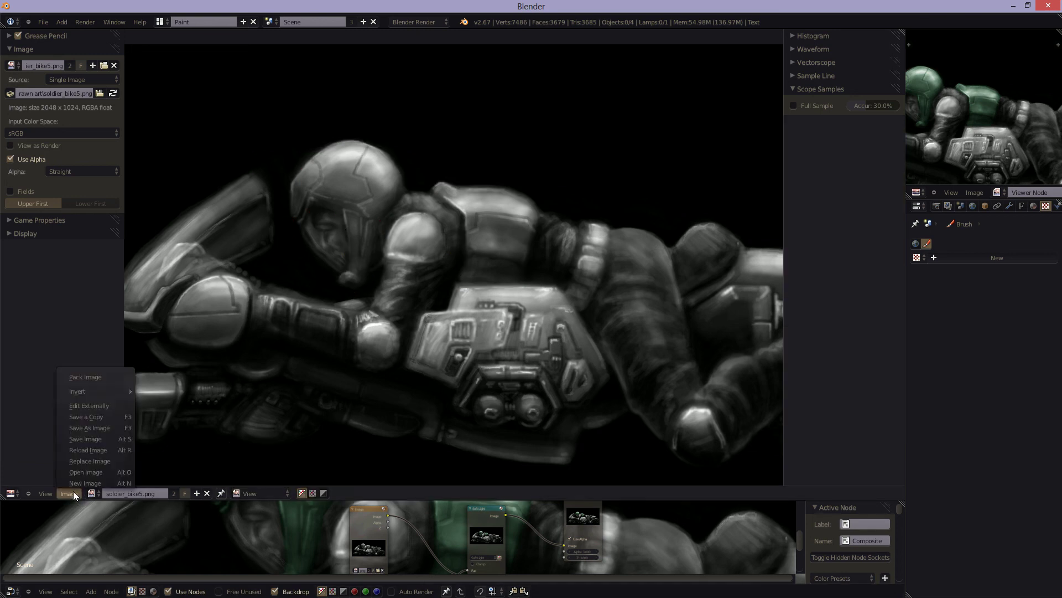
pyautogui.click(97, 472)
pyautogui.click(31, 189)
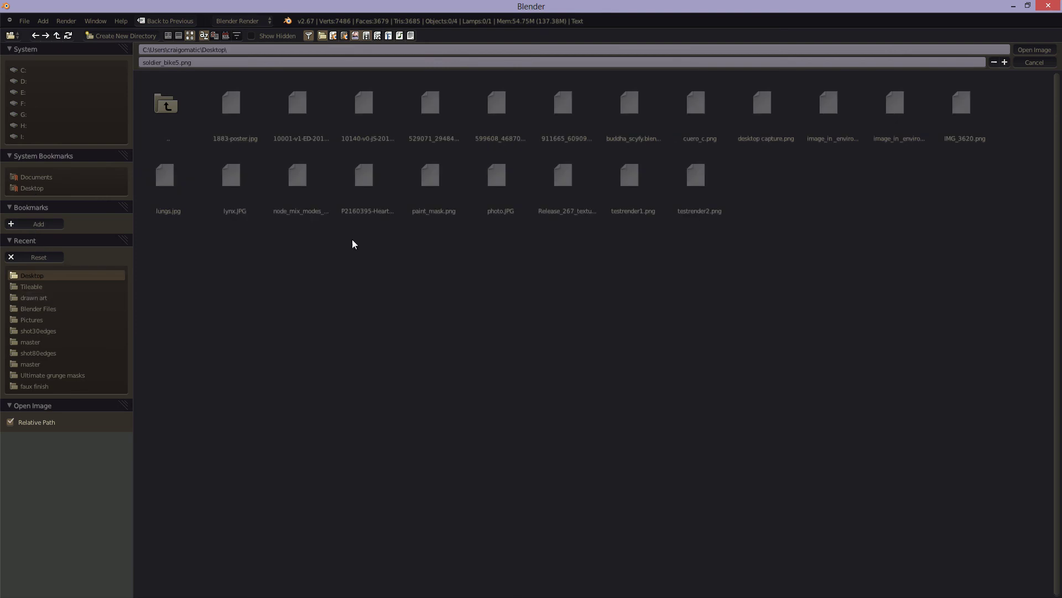
pyautogui.click(683, 199)
pyautogui.click(1033, 49)
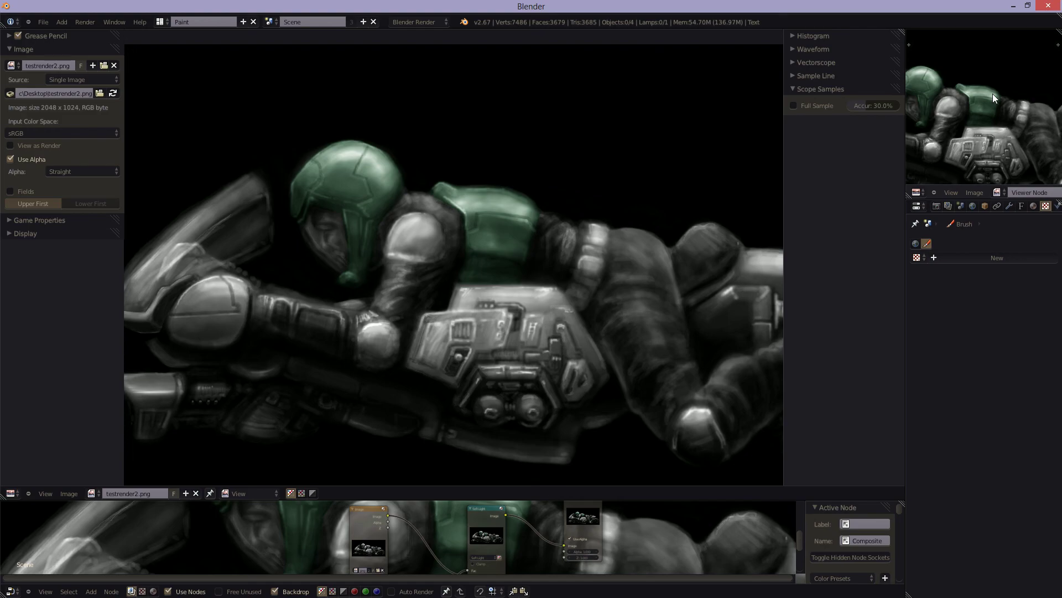
pyautogui.moveTo(500, 372)
pyautogui.mouseDown(button='middle')
pyautogui.moveTo(527, 388)
pyautogui.moveTo(489, 383)
pyautogui.mouseUp(button='middle')
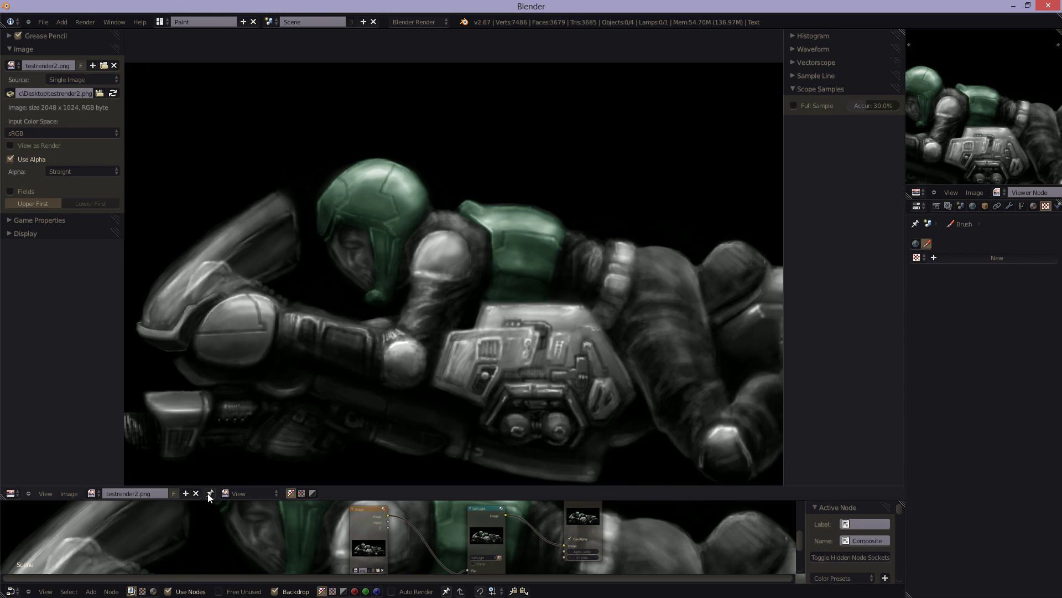
# - Switch the image editor to Paint mode and choose the TexDraw brush
pyautogui.click(237, 492)
pyautogui.click(250, 472)
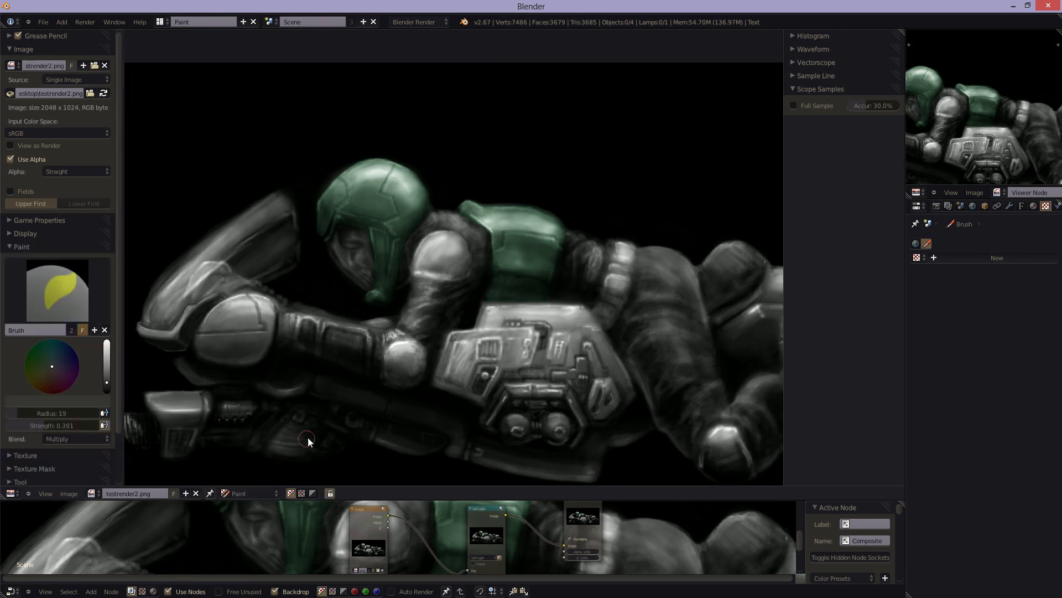
pyautogui.scroll(3, 332, 393)
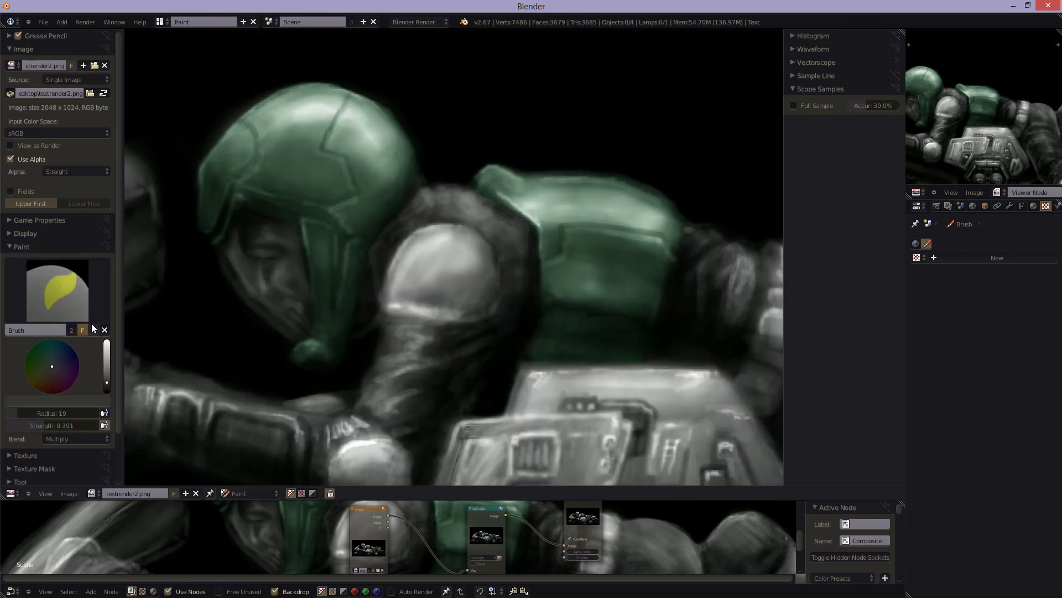
pyautogui.click(58, 296)
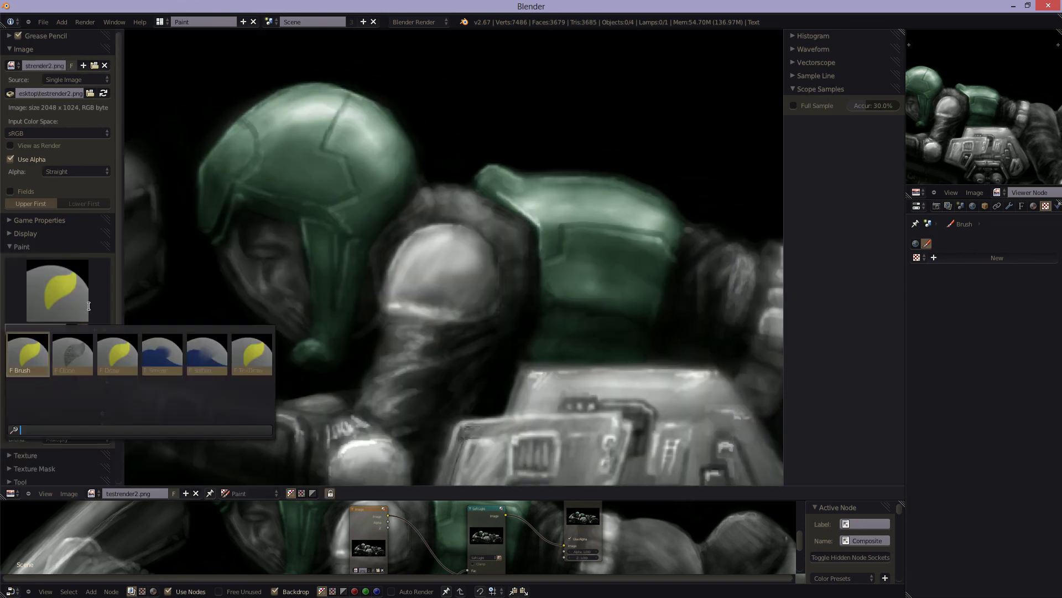
pyautogui.click(249, 354)
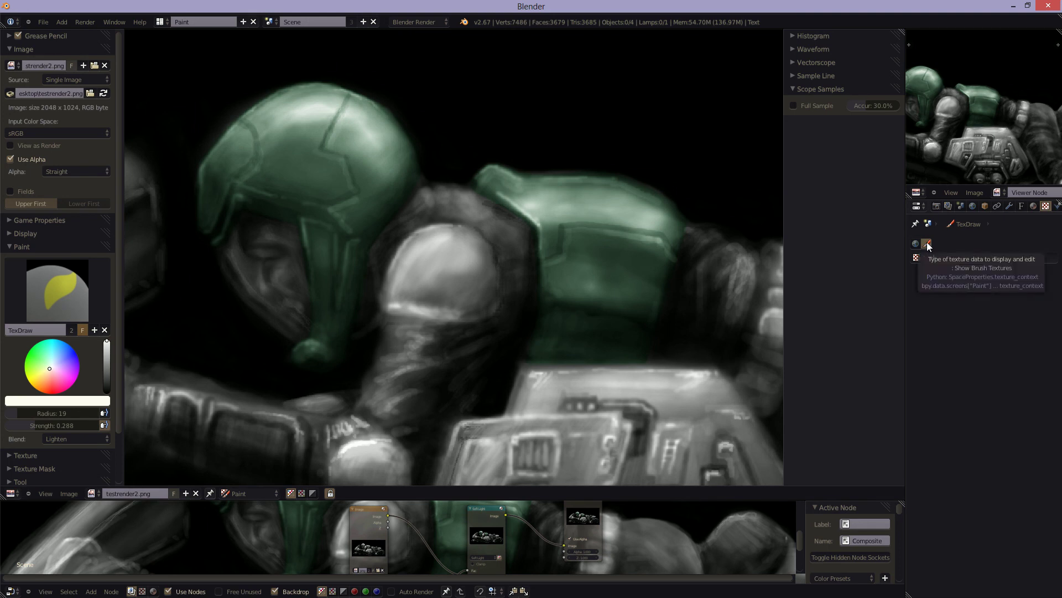
# - Add a new texture to the TexDraw brush and set its type to Image or Movie
pyautogui.click(959, 259)
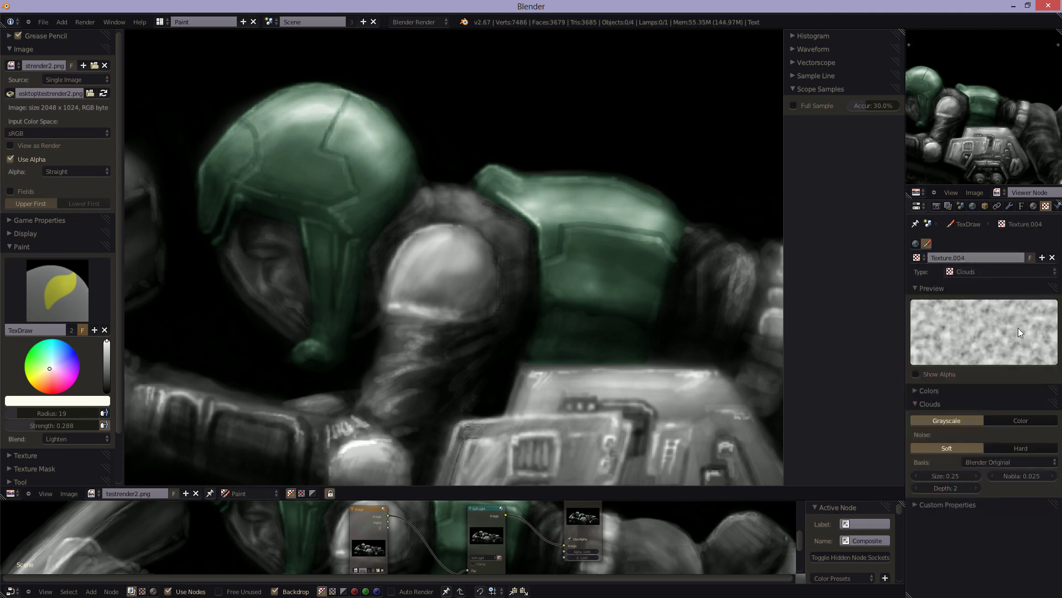
pyautogui.click(995, 271)
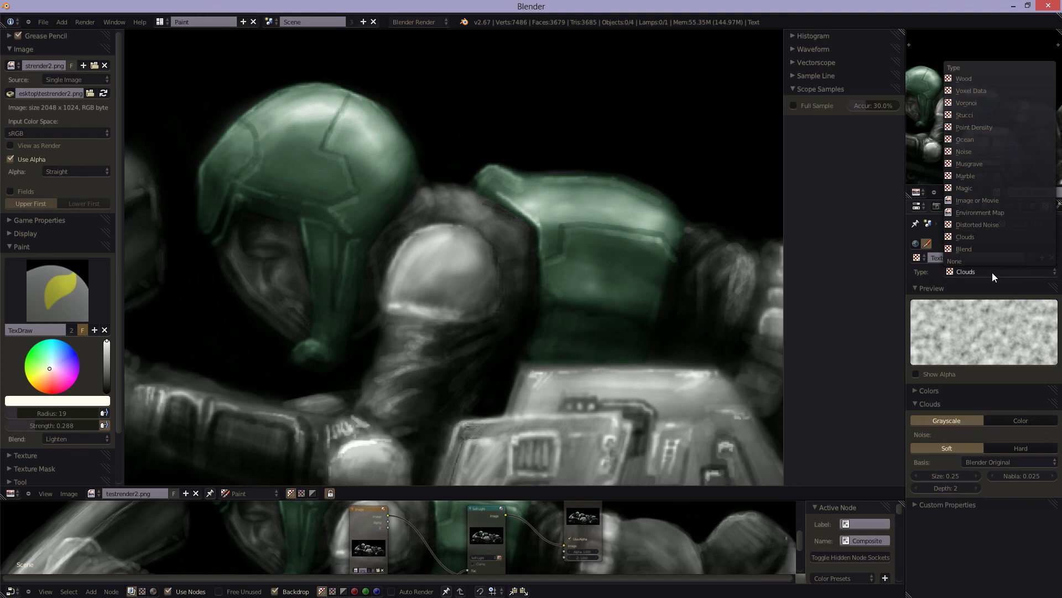
pyautogui.click(977, 199)
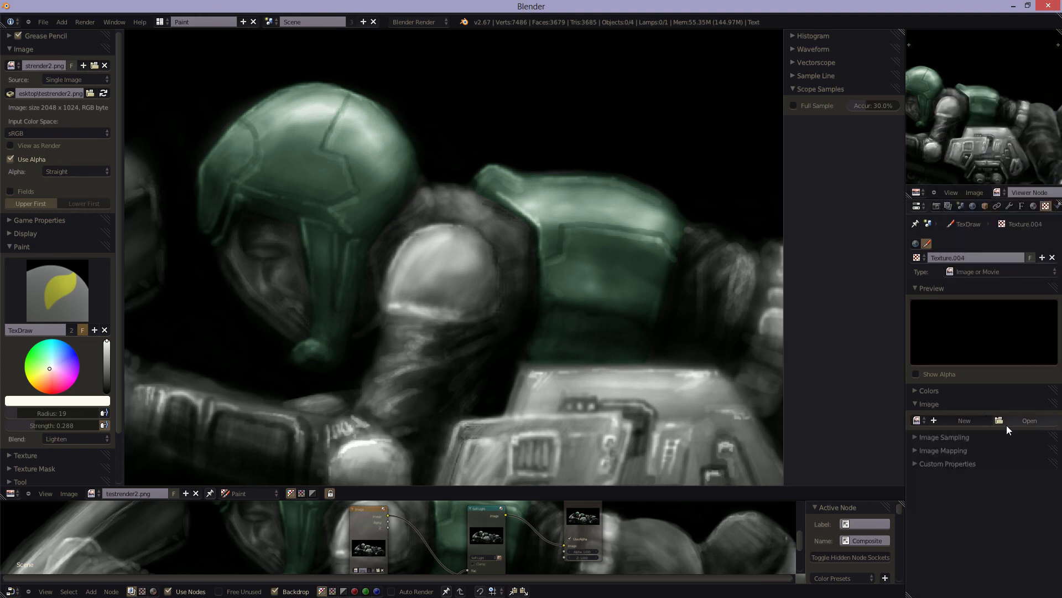
# - Load 9_met.jpg from the Tileable textures folder as the brush texture's image
pyautogui.click(1027, 420)
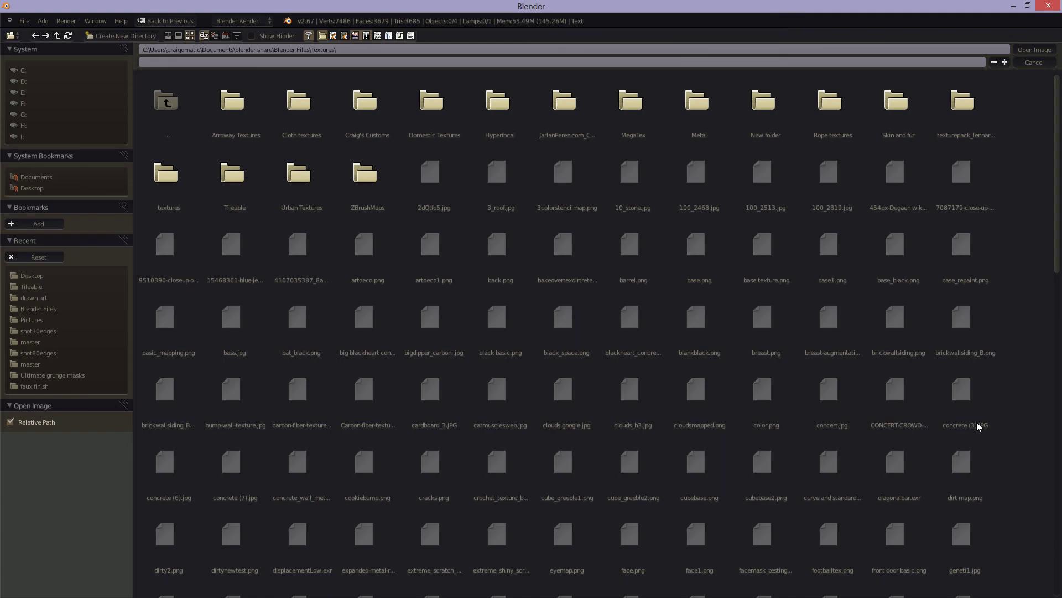
pyautogui.click(252, 181)
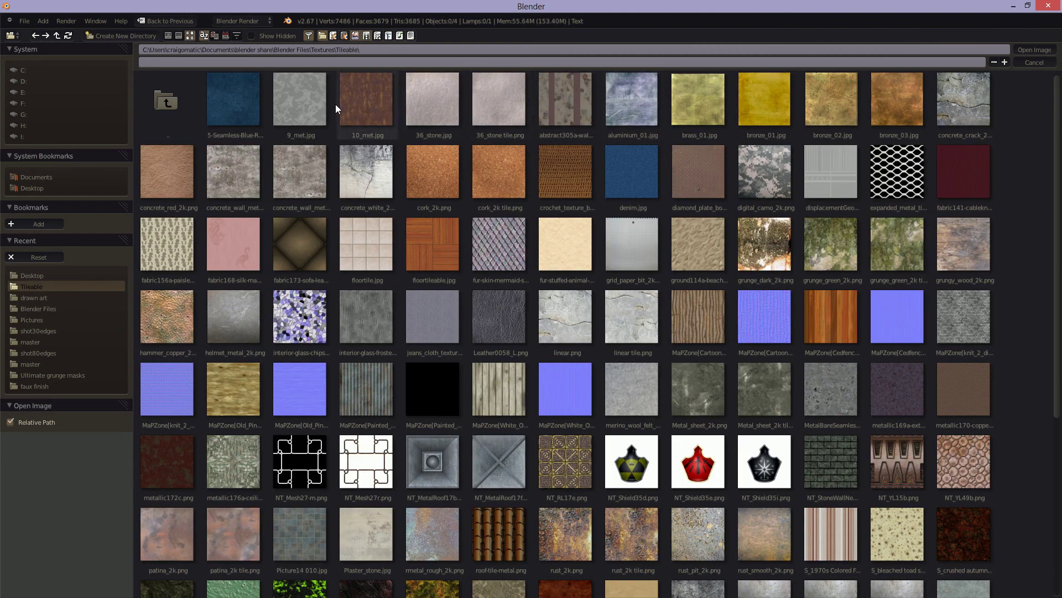
pyautogui.click(304, 105)
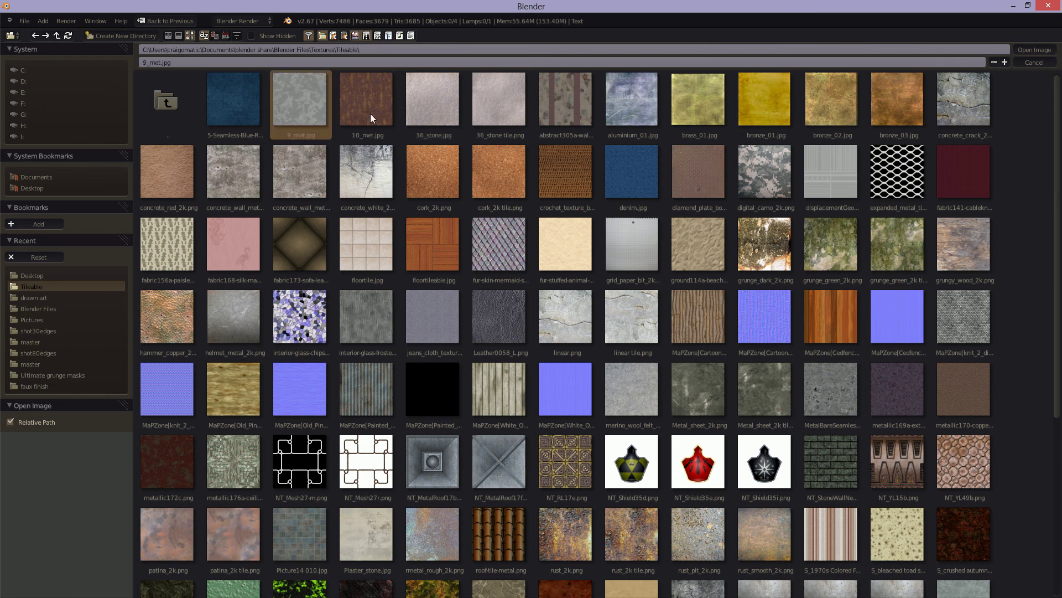
pyautogui.click(1034, 50)
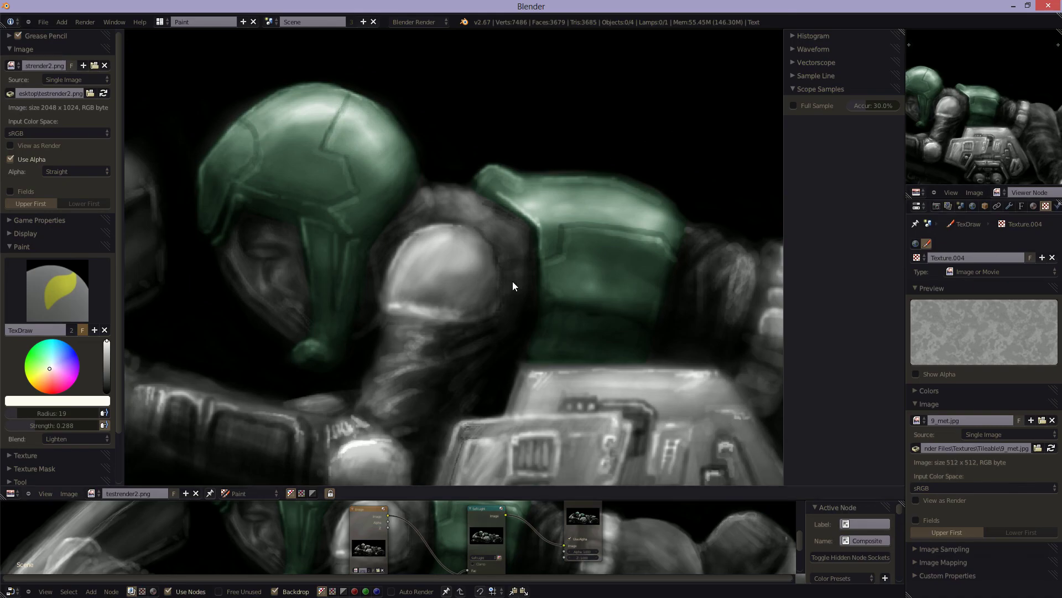
# - Expand the brush's texture settings and move the texture stencil over the soldier's helmet
pyautogui.moveTo(591, 288); pyautogui.dragTo(535, 284, button='right')
pyautogui.scroll(-3, 117, 330)
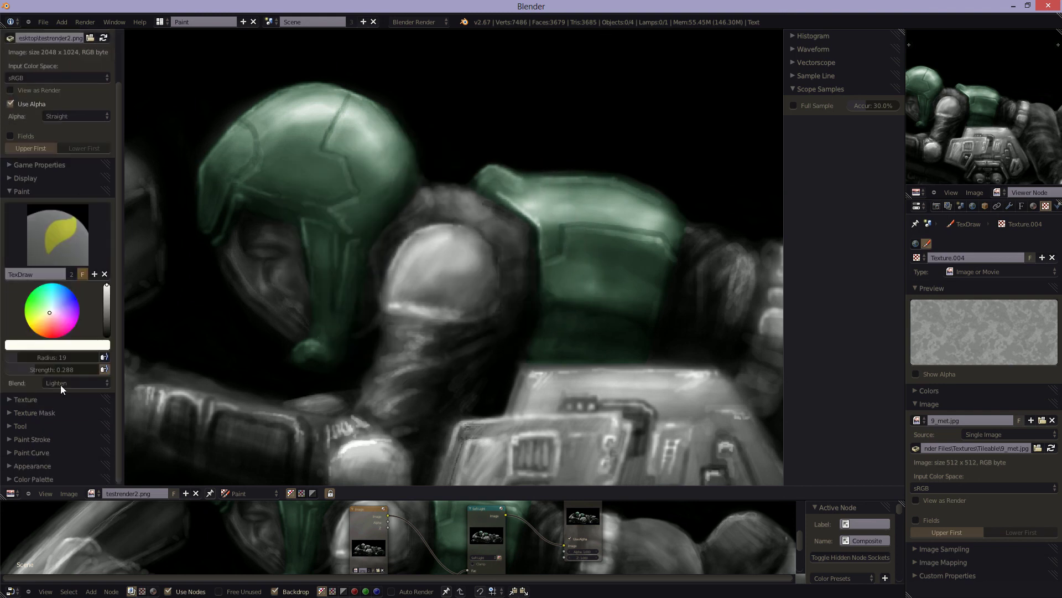
pyautogui.click(14, 399)
pyautogui.scroll(-5, 65, 394)
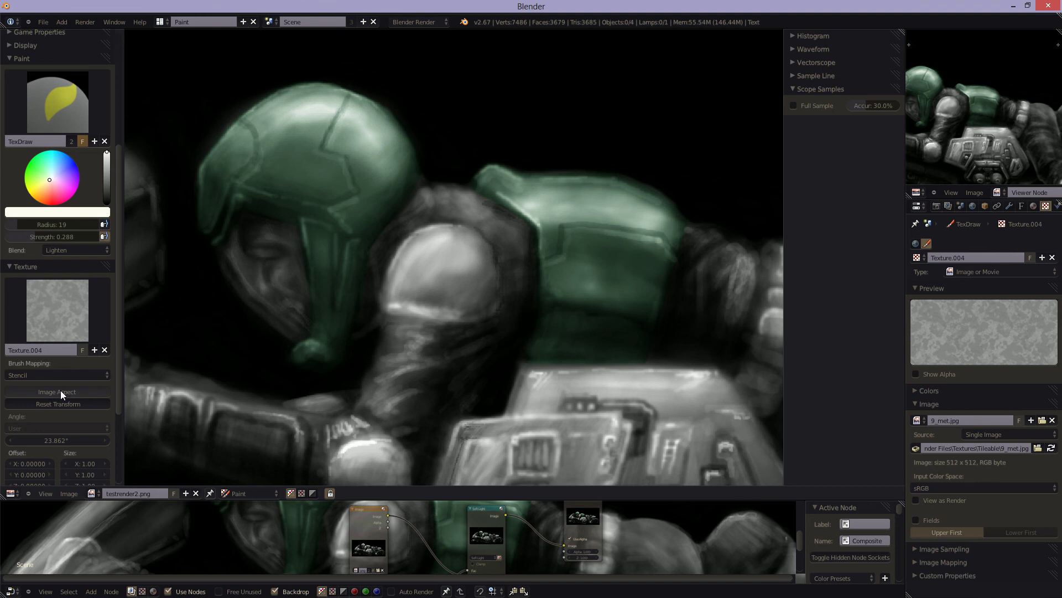
pyautogui.moveTo(443, 287)
pyautogui.mouseDown(button='right')
pyautogui.moveTo(360, 216)
pyautogui.moveTo(391, 217)
pyautogui.mouseUp(button='right')
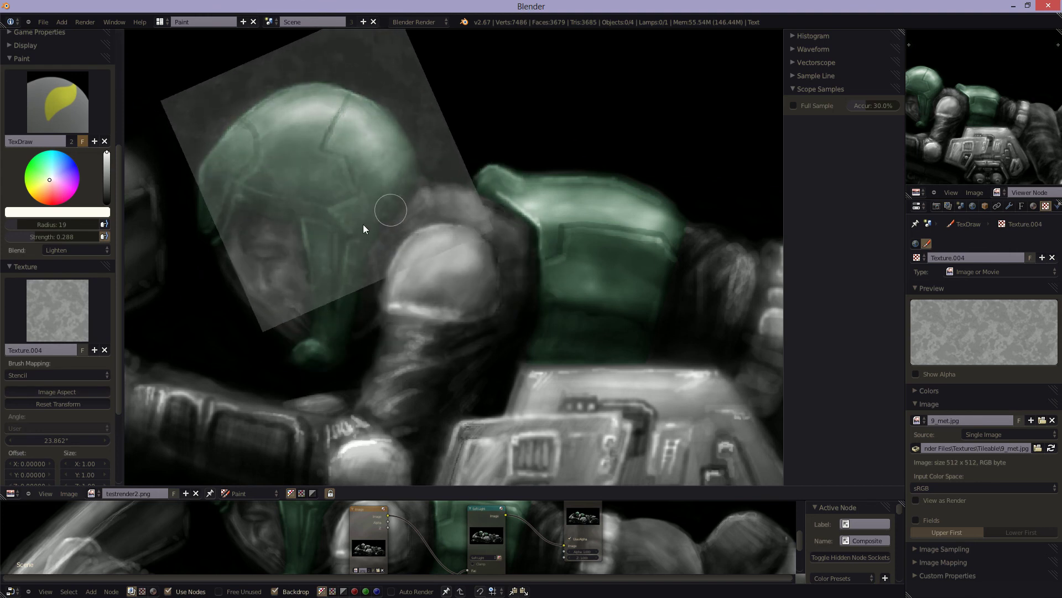
# - Lower the brush strength to about 0.23, rotate the stencil to 1.195° and position it around the helmet
pyautogui.moveTo(45, 236); pyautogui.dragTo(30, 234)
pyautogui.keyDown('ctrl'); pyautogui.moveTo(390, 164); pyautogui.dragTo(376, 257, button='right'); pyautogui.keyUp('ctrl')
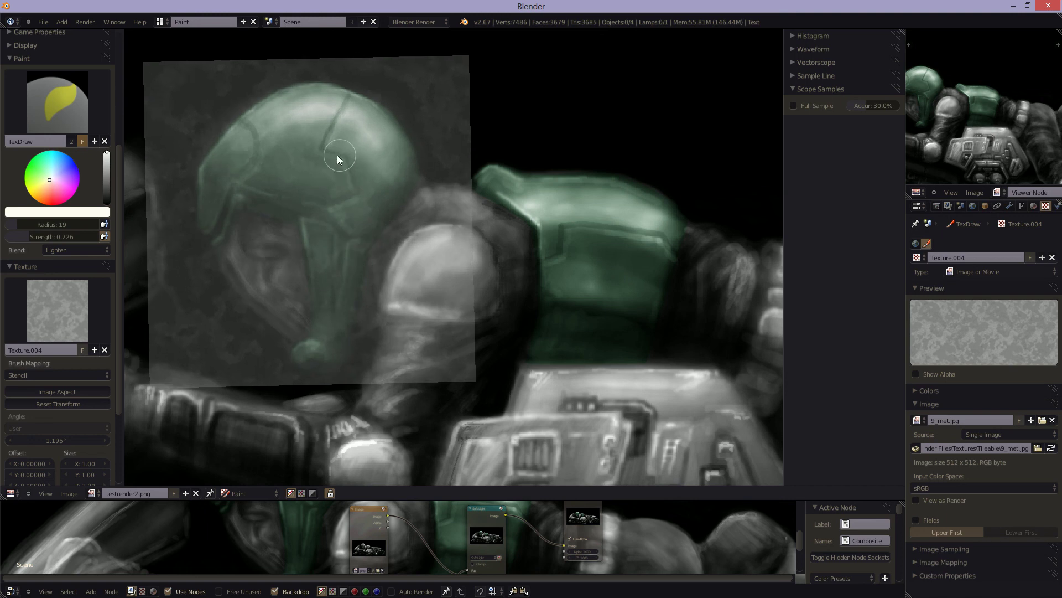
pyautogui.moveTo(337, 155); pyautogui.dragTo(350, 215, button='right')
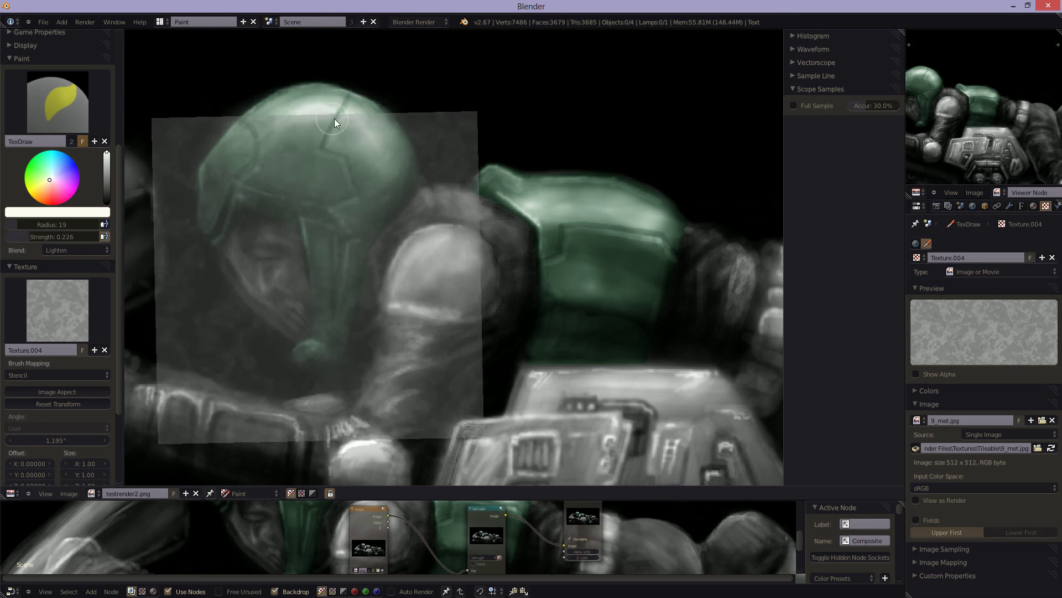
pyautogui.moveTo(316, 218); pyautogui.dragTo(321, 195, button='right')
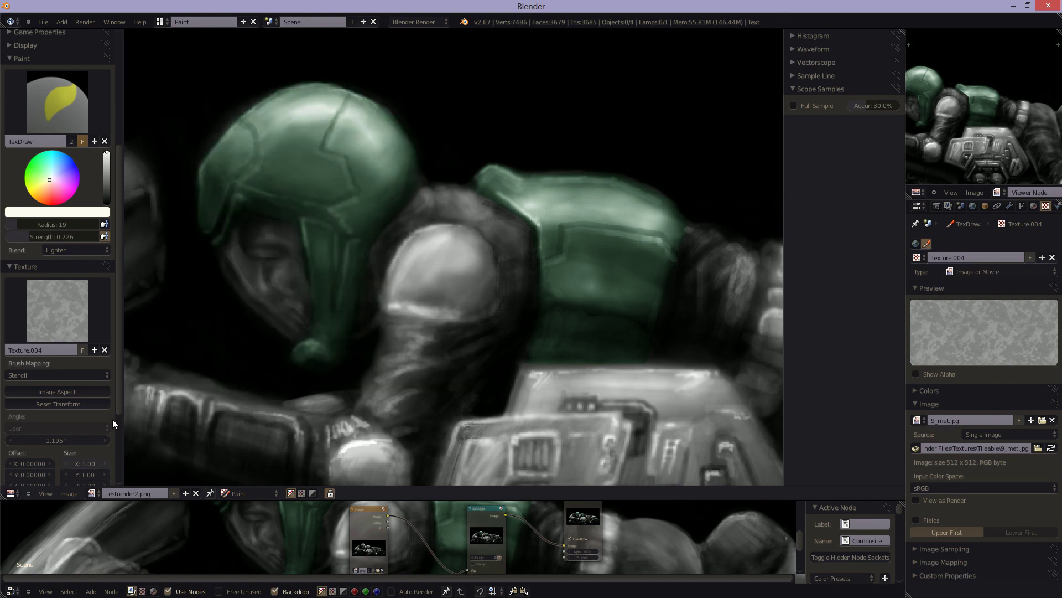
# - Set the brush texture's size to 2.00 in X, Y and Z
pyautogui.moveTo(119, 387); pyautogui.dragTo(124, 420)
pyautogui.click(86, 417)
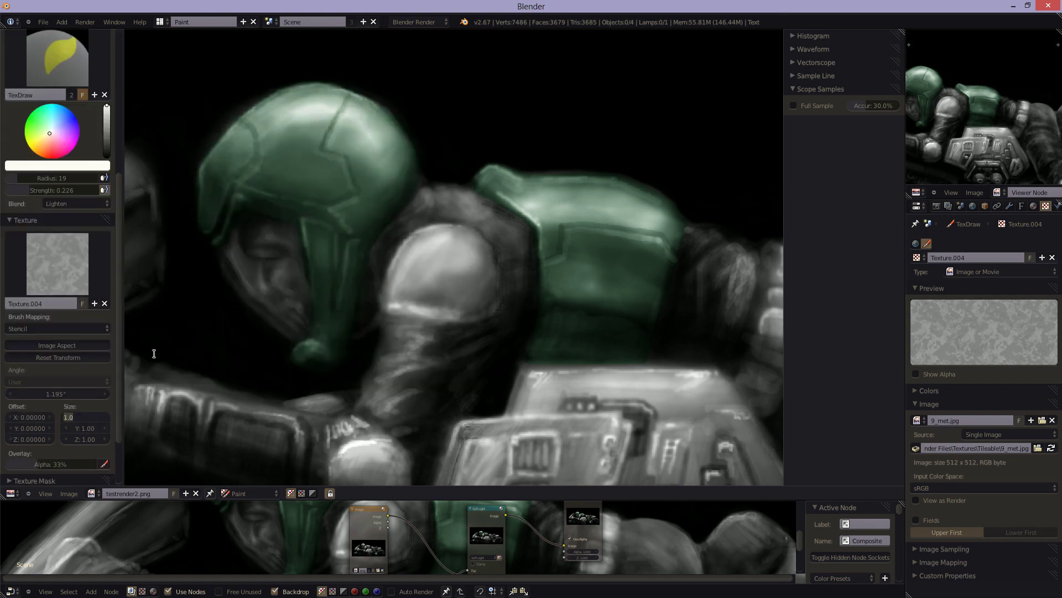
pyautogui.write('2')
pyautogui.press('Tab')
pyautogui.write('2')
pyautogui.press('Tab')
pyautogui.write('2')
pyautogui.press('Return')
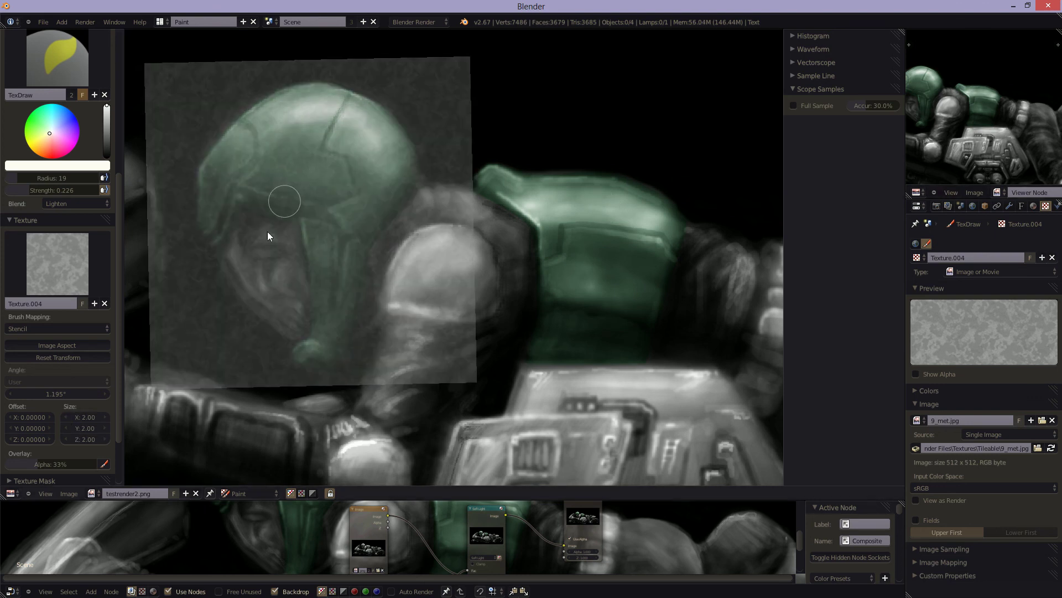
# - Set the stencil overlay's alpha to 26% and the brush radius to 29
pyautogui.moveTo(33, 464); pyautogui.dragTo(94, 464)
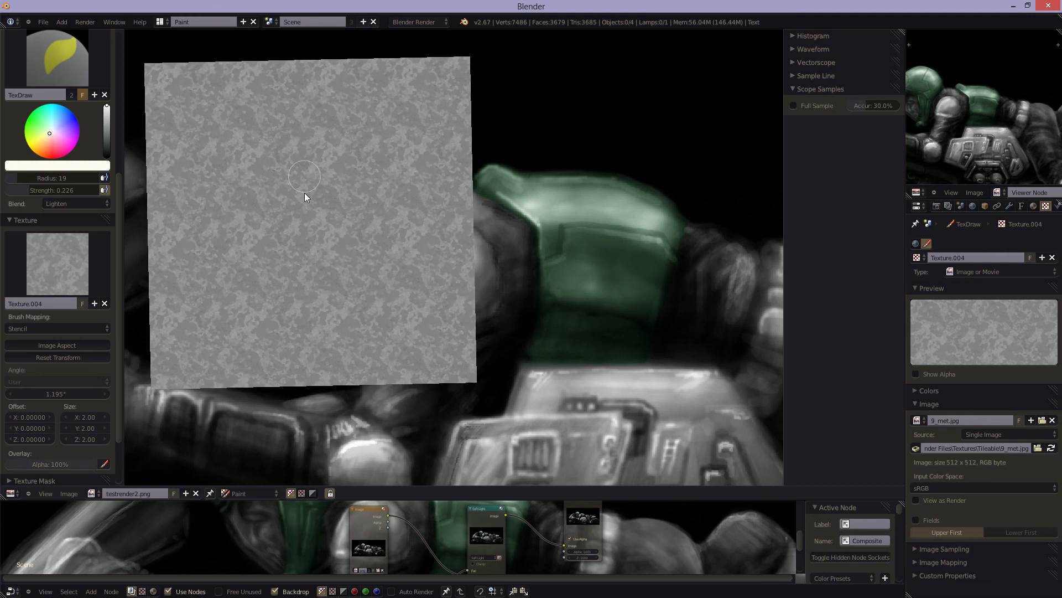
pyautogui.moveTo(91, 466); pyautogui.dragTo(26, 466)
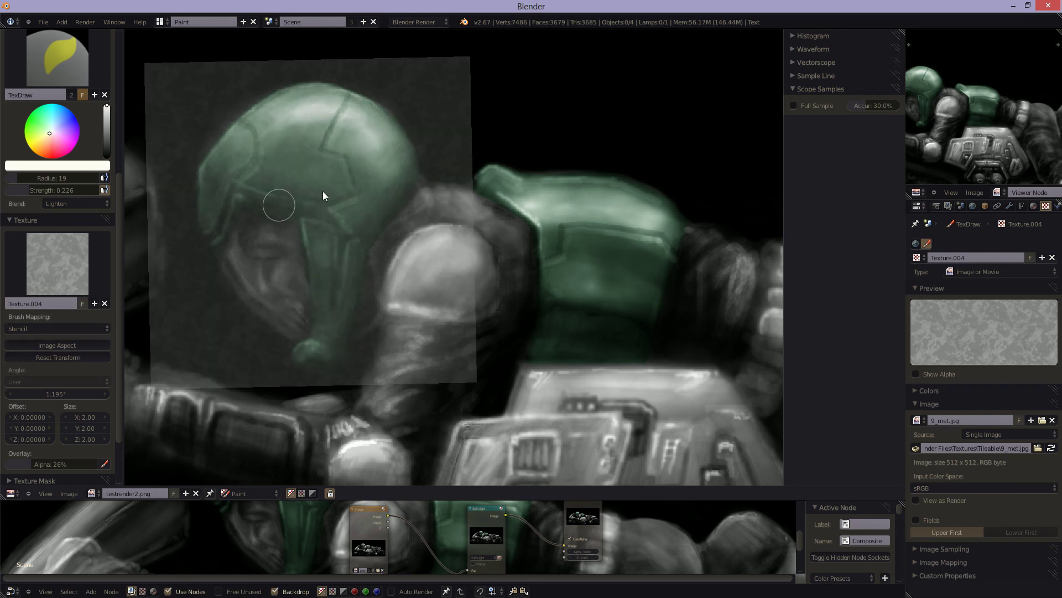
pyautogui.press('f')
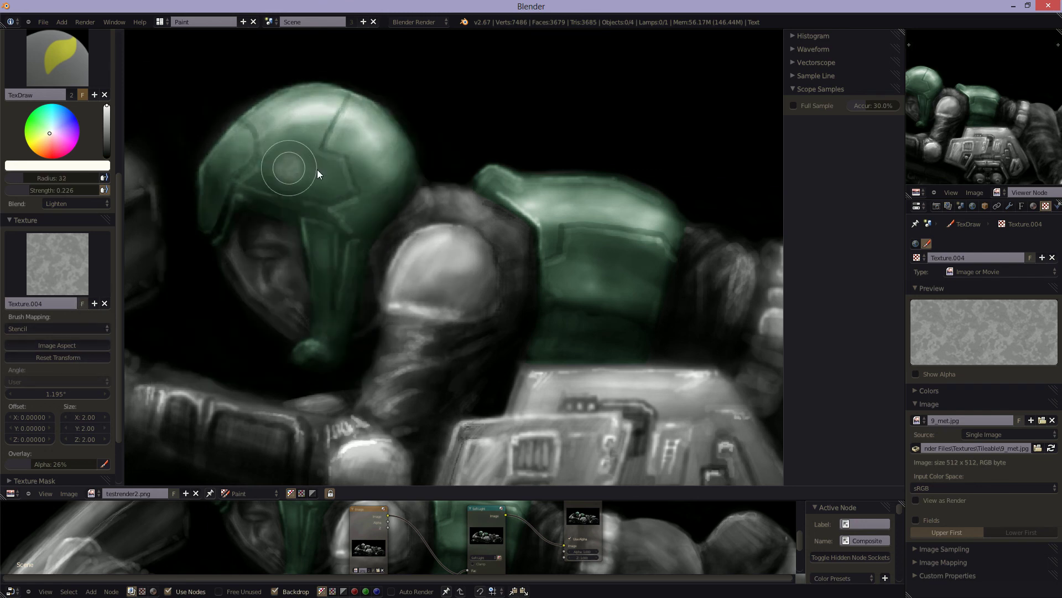
pyautogui.click(313, 171)
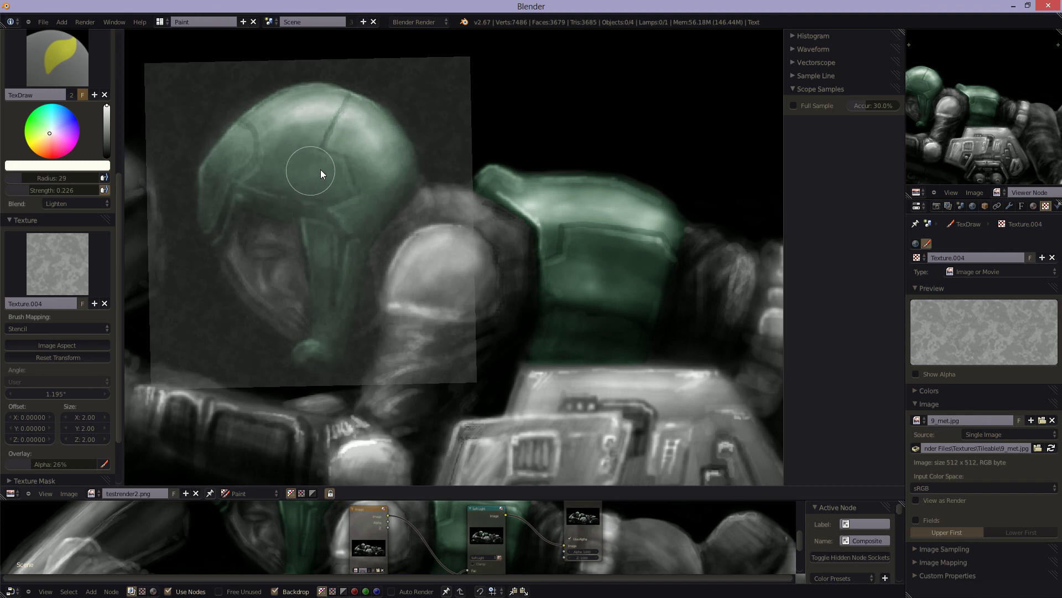
# - Paint the metal texture through the stencil across the helmet's shell and down its cheek guard
pyautogui.moveTo(314, 167)
pyautogui.mouseDown()
pyautogui.moveTo(272, 165)
pyautogui.moveTo(305, 131)
pyautogui.moveTo(369, 148)
pyautogui.moveTo(379, 169)
pyautogui.moveTo(326, 234)
pyautogui.moveTo(332, 346)
pyautogui.mouseUp()
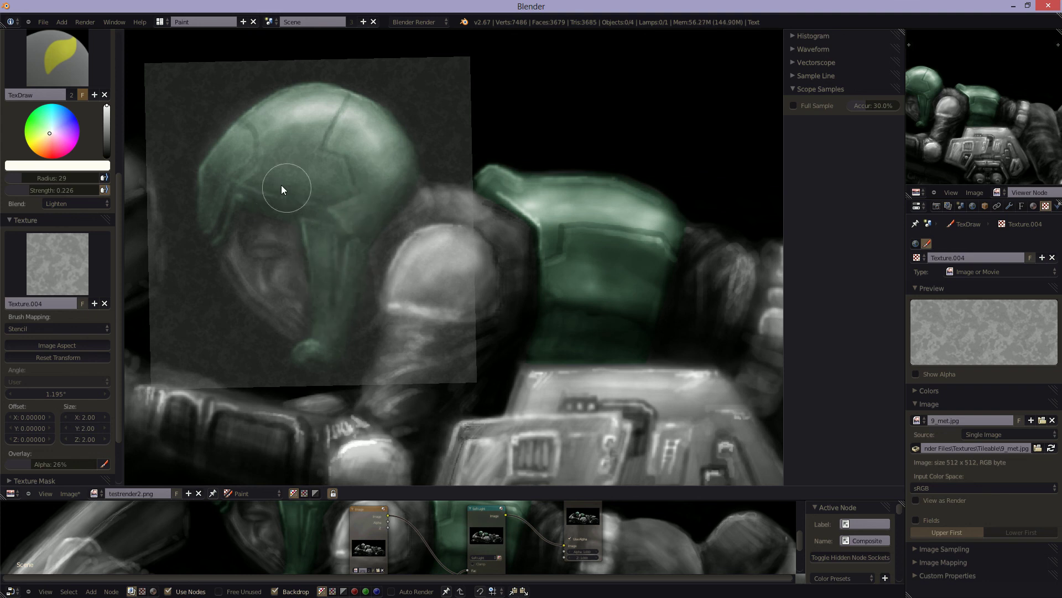
pyautogui.moveTo(227, 146)
pyautogui.mouseDown()
pyautogui.moveTo(209, 171)
pyautogui.moveTo(217, 217)
pyautogui.mouseUp()
pyautogui.moveTo(250, 150)
pyautogui.mouseDown()
pyautogui.moveTo(332, 100)
pyautogui.moveTo(363, 145)
pyautogui.mouseUp()
# - Shift the stencil slightly, raise the brush strength to 0.516 and paint texture on the middle of the helmet
pyautogui.moveTo(366, 229)
pyautogui.mouseDown(button='right')
pyautogui.moveTo(769, 254)
pyautogui.moveTo(411, 239)
pyautogui.moveTo(350, 224)
pyautogui.moveTo(349, 211)
pyautogui.mouseUp(button='right')
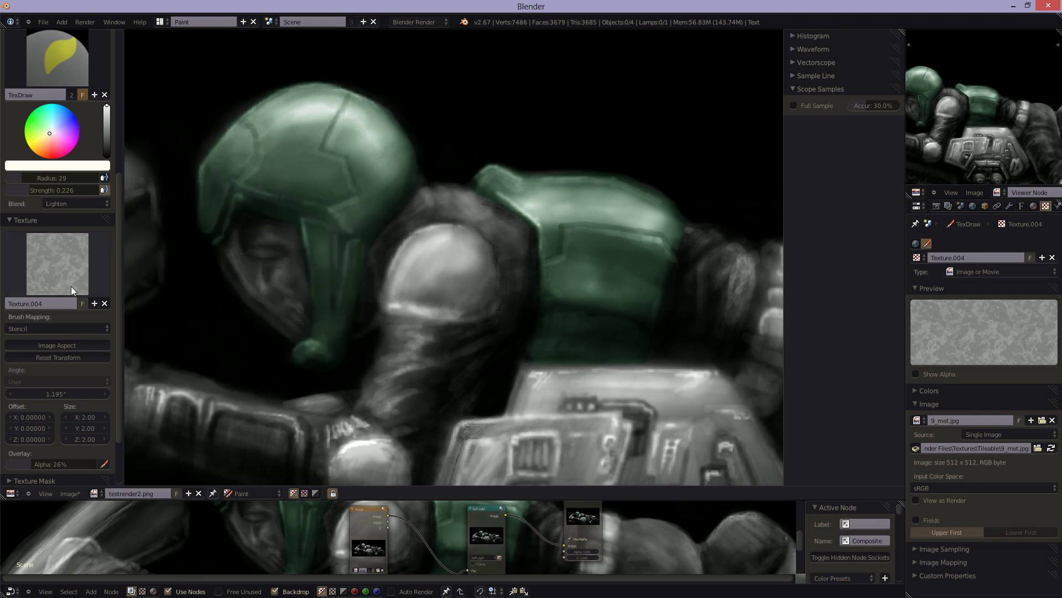
pyautogui.moveTo(27, 188); pyautogui.dragTo(47, 190)
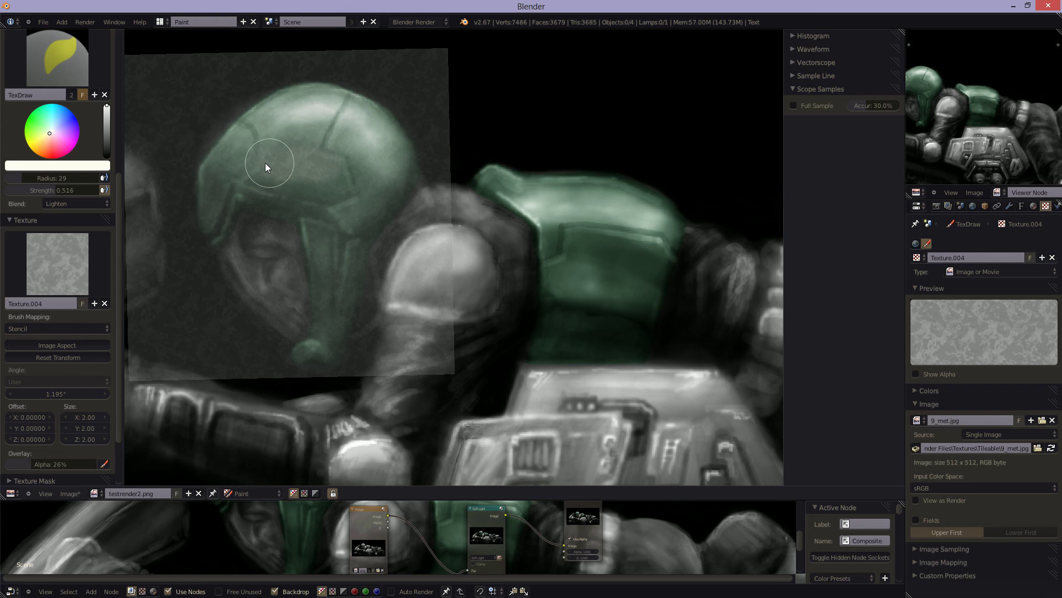
pyautogui.moveTo(269, 166); pyautogui.dragTo(326, 171)
# - Set the brush strength to 0.467, realign the stencil over the helmet and paint more texture on its shell and cheek guard
pyautogui.moveTo(343, 210)
pyautogui.mouseDown(button='right')
pyautogui.moveTo(361, 237)
pyautogui.moveTo(613, 297)
pyautogui.moveTo(581, 265)
pyautogui.moveTo(460, 232)
pyautogui.mouseUp(button='right')
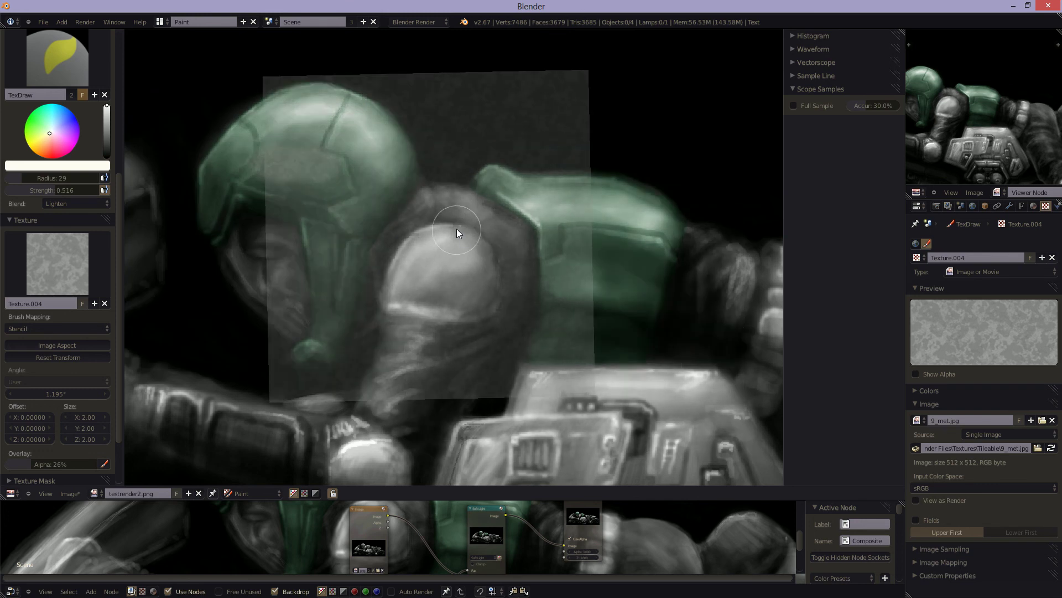
pyautogui.moveTo(51, 190)
pyautogui.mouseDown()
pyautogui.moveTo(32, 188)
pyautogui.moveTo(43, 188)
pyautogui.mouseUp()
pyautogui.moveTo(379, 185); pyautogui.dragTo(254, 171, button='right')
pyautogui.moveTo(254, 171)
pyautogui.mouseDown()
pyautogui.moveTo(308, 170)
pyautogui.moveTo(322, 134)
pyautogui.moveTo(363, 145)
pyautogui.moveTo(369, 183)
pyautogui.moveTo(327, 242)
pyautogui.moveTo(332, 345)
pyautogui.mouseUp()
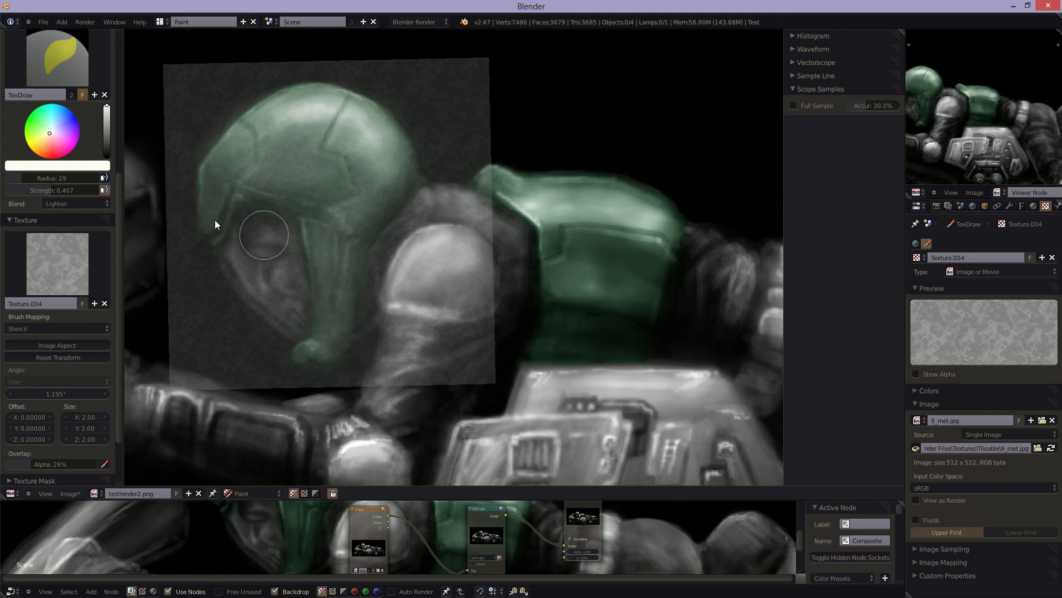
pyautogui.moveTo(220, 174)
pyautogui.mouseDown()
pyautogui.moveTo(209, 204)
pyautogui.moveTo(301, 114)
pyautogui.moveTo(358, 116)
pyautogui.mouseUp()
pyautogui.moveTo(379, 220)
pyautogui.mouseDown(button='right')
pyautogui.moveTo(696, 291)
pyautogui.moveTo(724, 246)
pyautogui.moveTo(372, 215)
pyautogui.mouseUp(button='right')
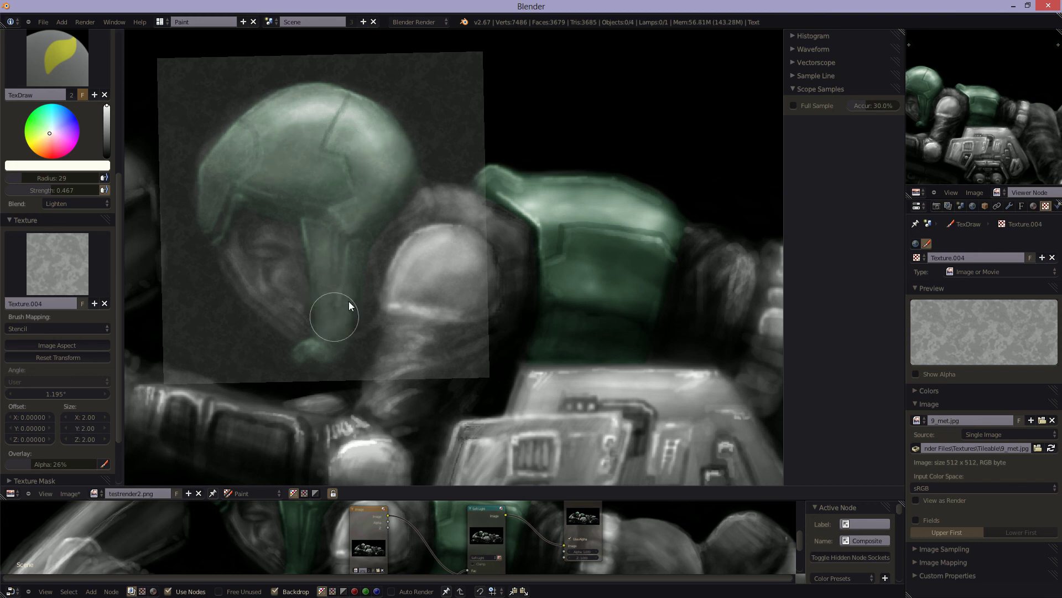
pyautogui.moveTo(348, 302)
pyautogui.mouseDown(button='right')
pyautogui.moveTo(504, 250)
pyautogui.moveTo(721, 266)
pyautogui.moveTo(662, 254)
pyautogui.moveTo(633, 227)
pyautogui.moveTo(581, 235)
pyautogui.moveTo(637, 215)
pyautogui.moveTo(381, 244)
pyautogui.moveTo(282, 238)
pyautogui.moveTo(284, 229)
pyautogui.mouseUp(button='right')
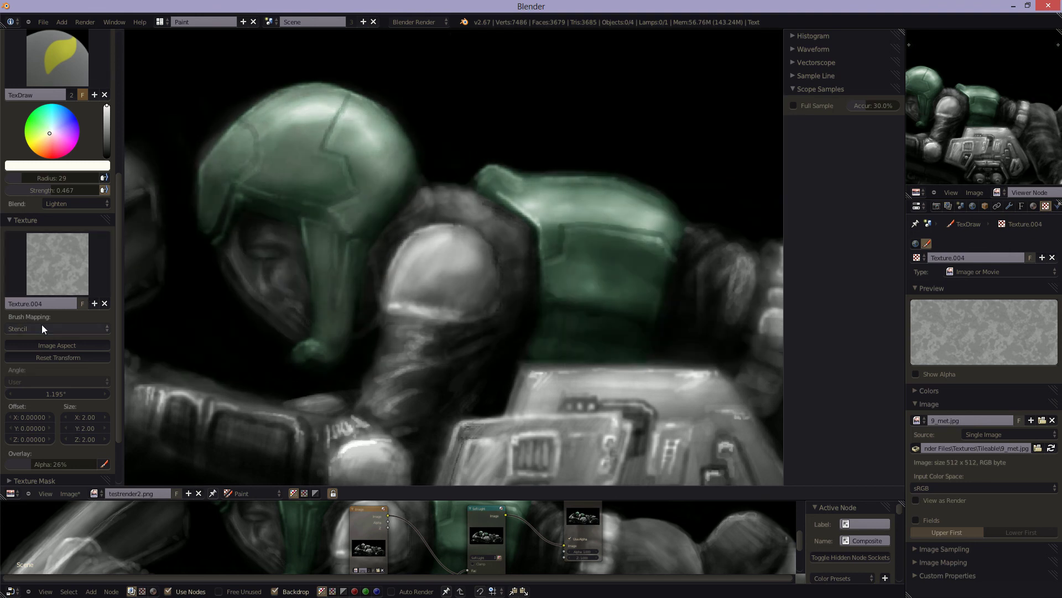
# - Set the brush's blend mode to Multiply and its radius to 13
pyautogui.click(68, 204)
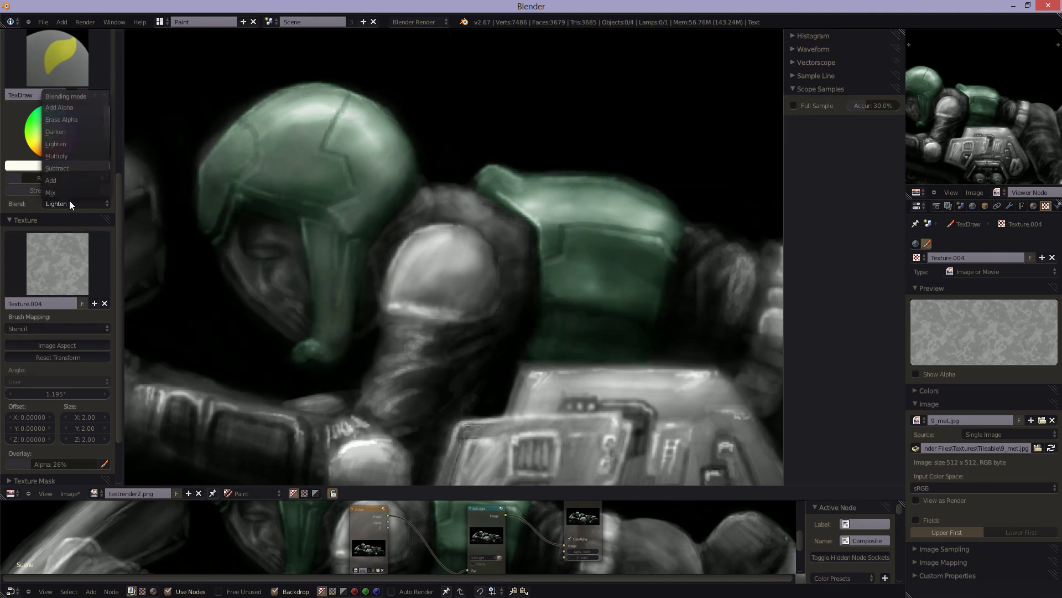
pyautogui.click(74, 156)
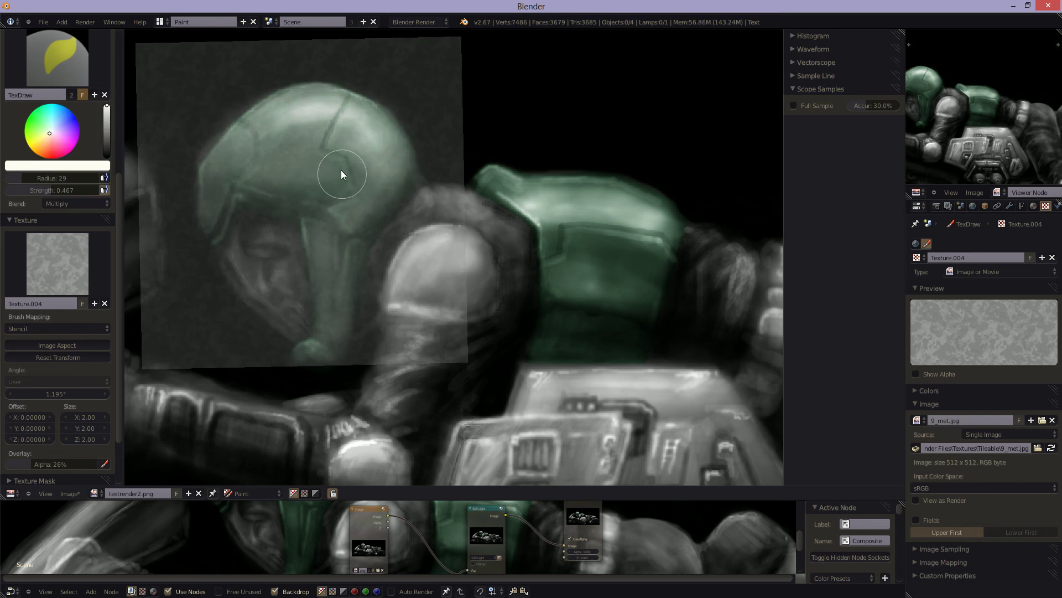
pyautogui.press('f')
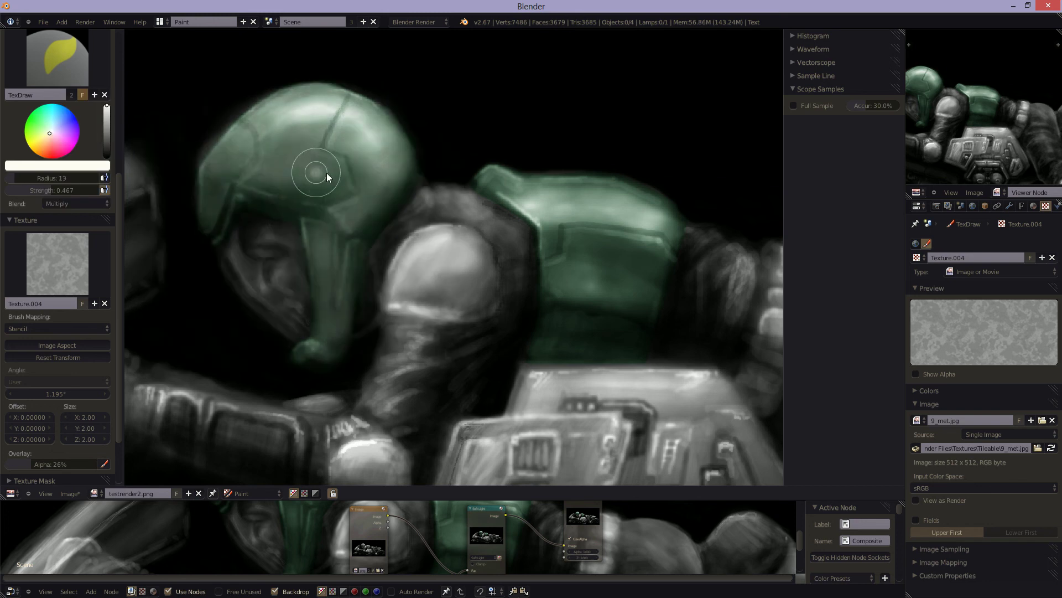
pyautogui.click(326, 174)
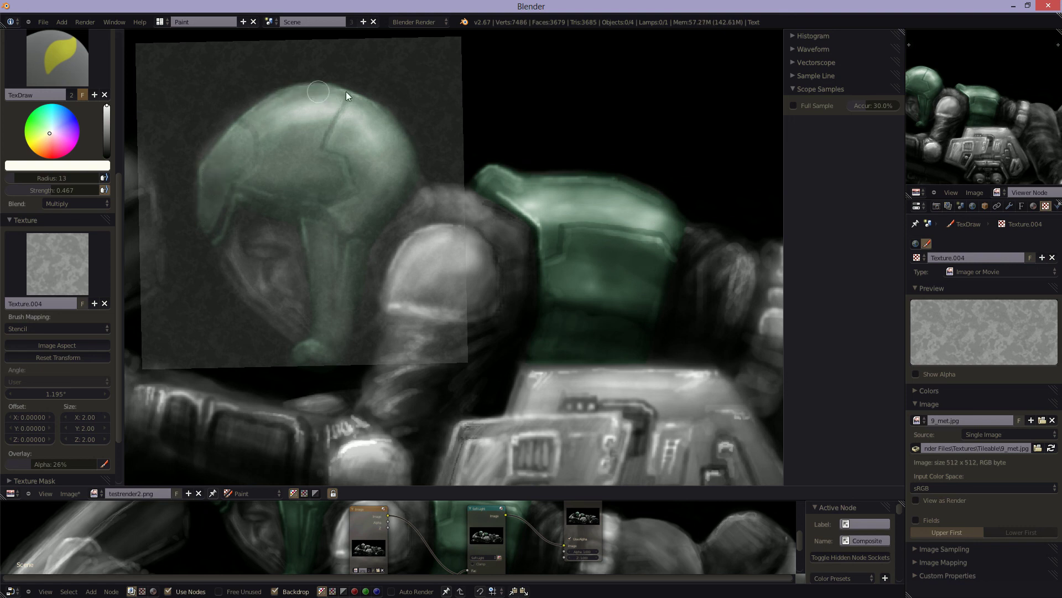
# - Move the stencil off the helmet to inspect the painted texture, and place it back over the helmet
pyautogui.moveTo(387, 139); pyautogui.dragTo(663, 234, button='right')
pyautogui.moveTo(737, 210); pyautogui.dragTo(740, 190, button='right')
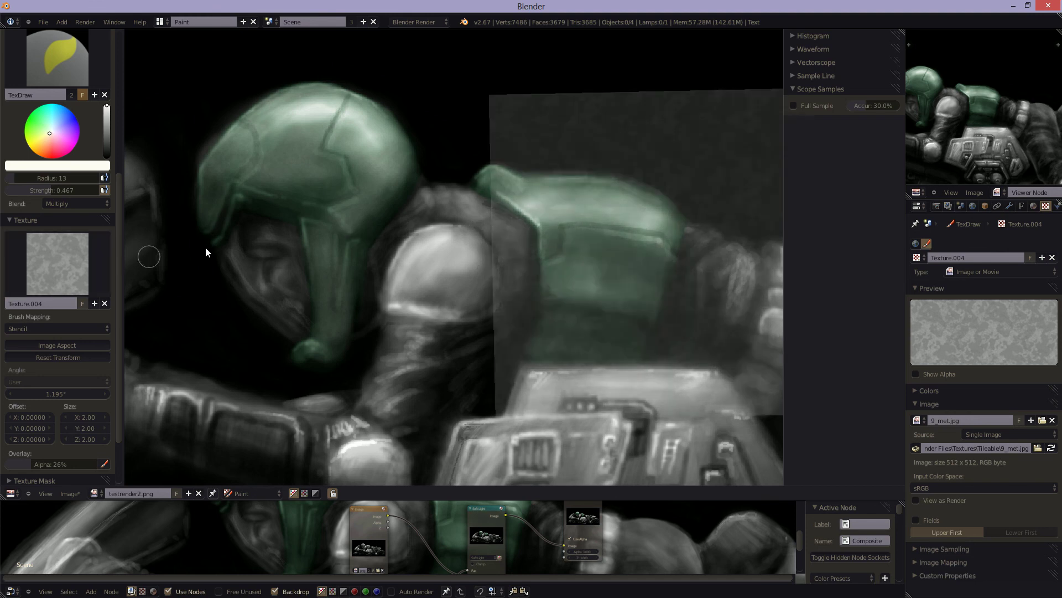
pyautogui.moveTo(434, 209); pyautogui.dragTo(268, 183, button='right')
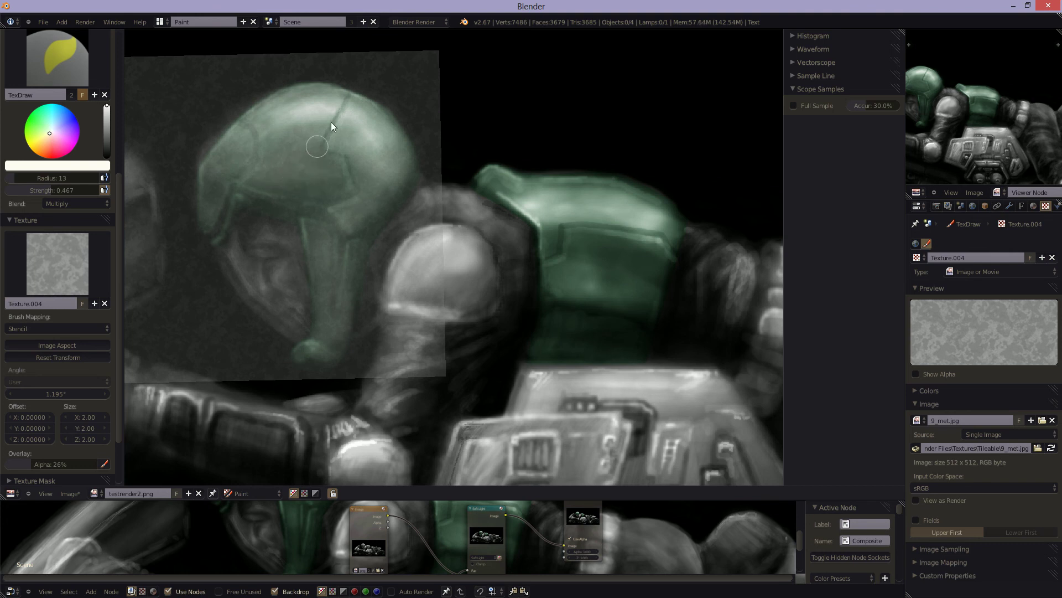
# - Move the stencil off the helmet and position it over the green back armour and the adjoining shoulder
pyautogui.moveTo(396, 166); pyautogui.dragTo(672, 165, button='right')
pyautogui.moveTo(319, 177)
pyautogui.mouseDown(button='right')
pyautogui.moveTo(400, 184)
pyautogui.moveTo(373, 177)
pyautogui.mouseUp(button='right')
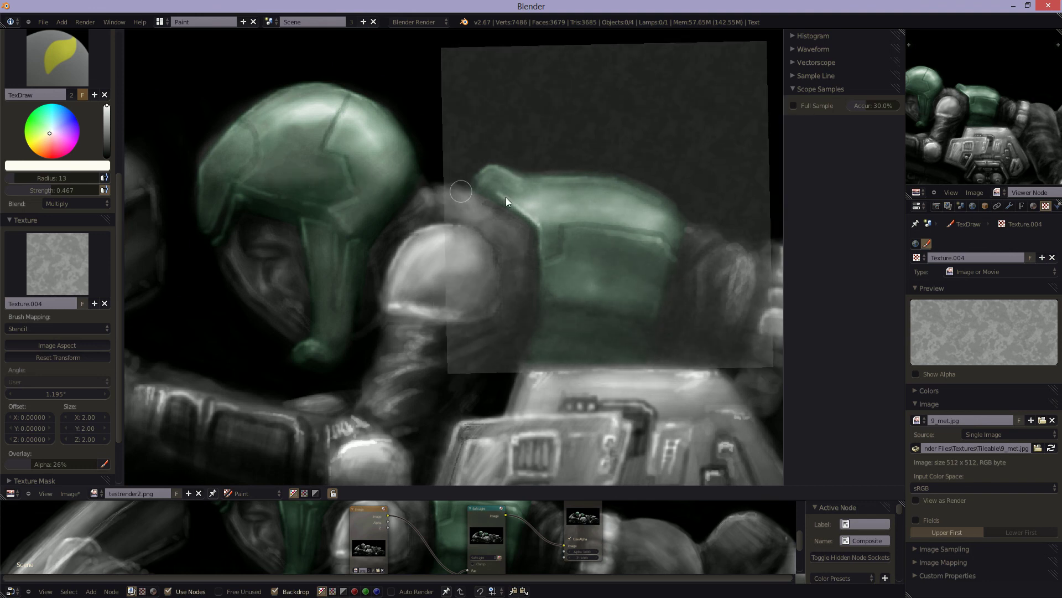
pyautogui.moveTo(505, 197)
pyautogui.mouseDown(button='right')
pyautogui.moveTo(325, 201)
pyautogui.moveTo(466, 203)
pyautogui.mouseUp(button='right')
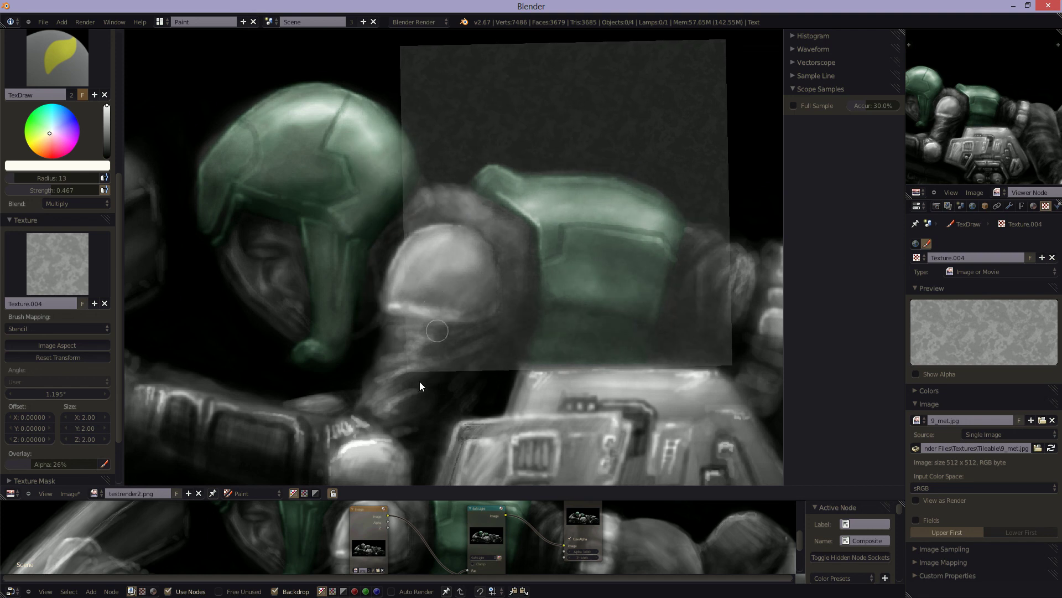